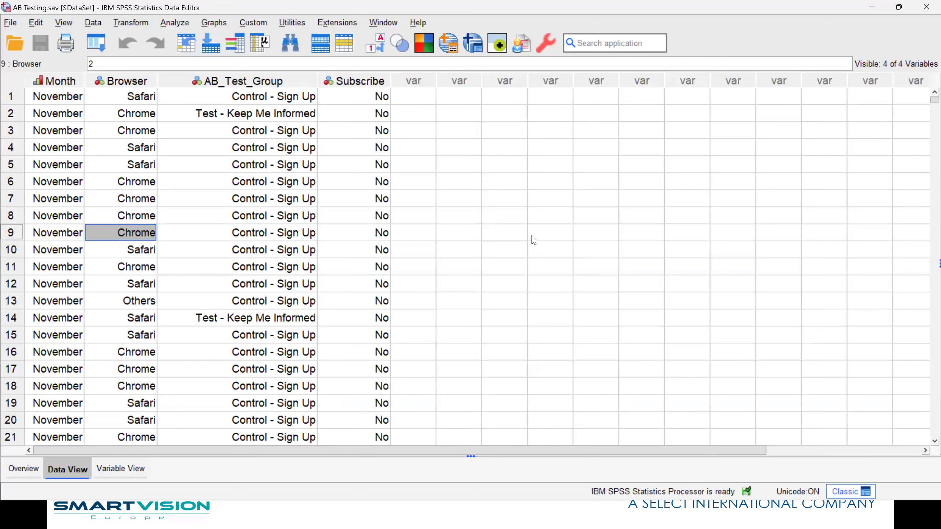
Produce descriptive statistics for the AB_Test_Group variable and examine its frequency table in the output
right_click(251, 122)
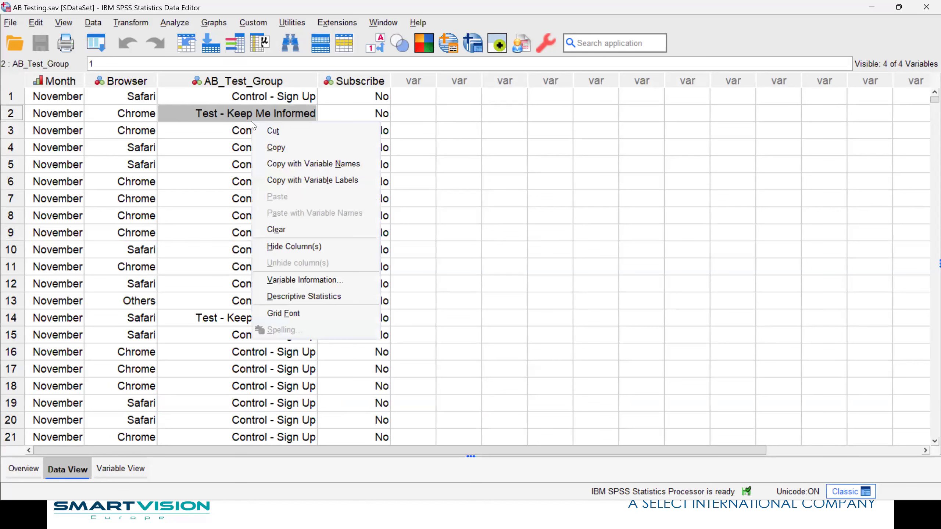
click(296, 296)
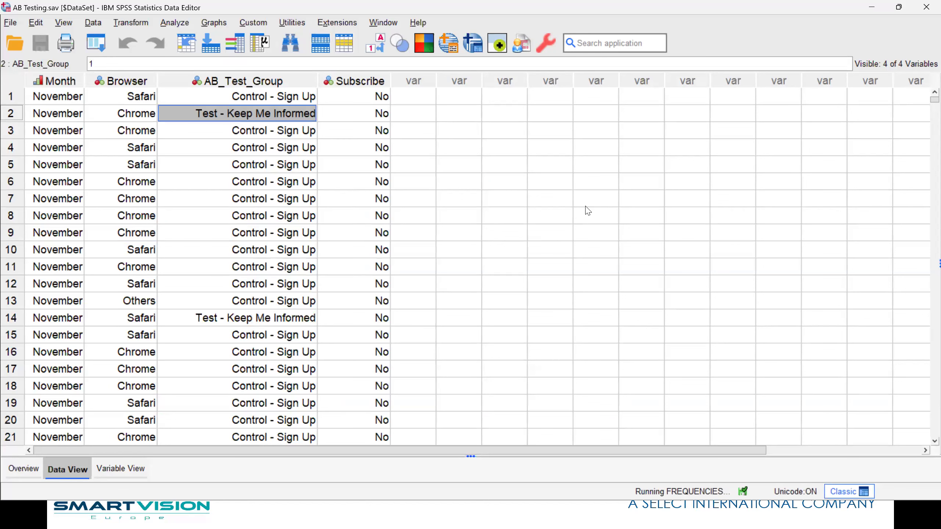
click(260, 267)
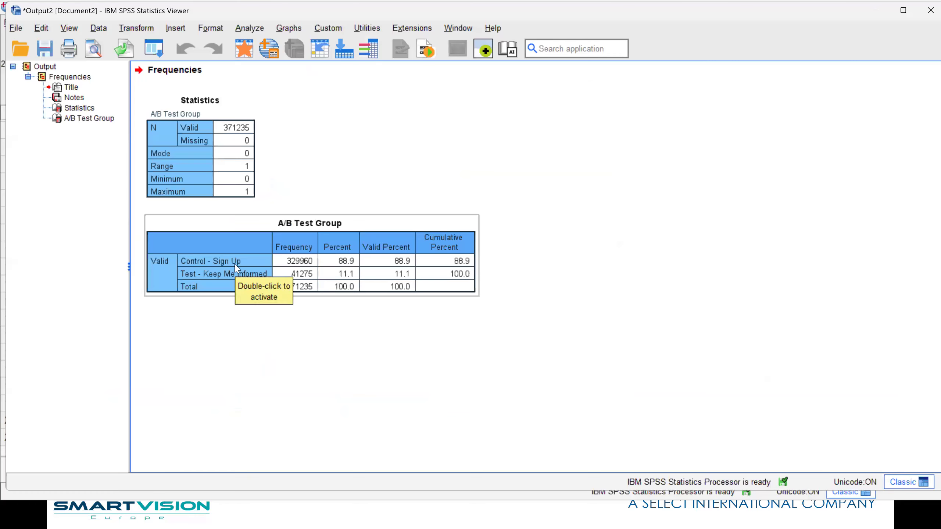
click(341, 347)
click(223, 288)
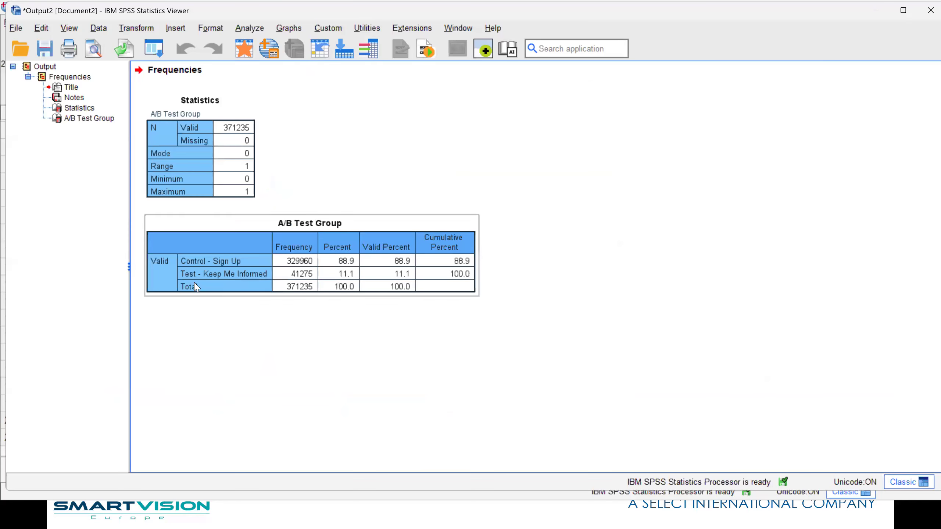
click(519, 295)
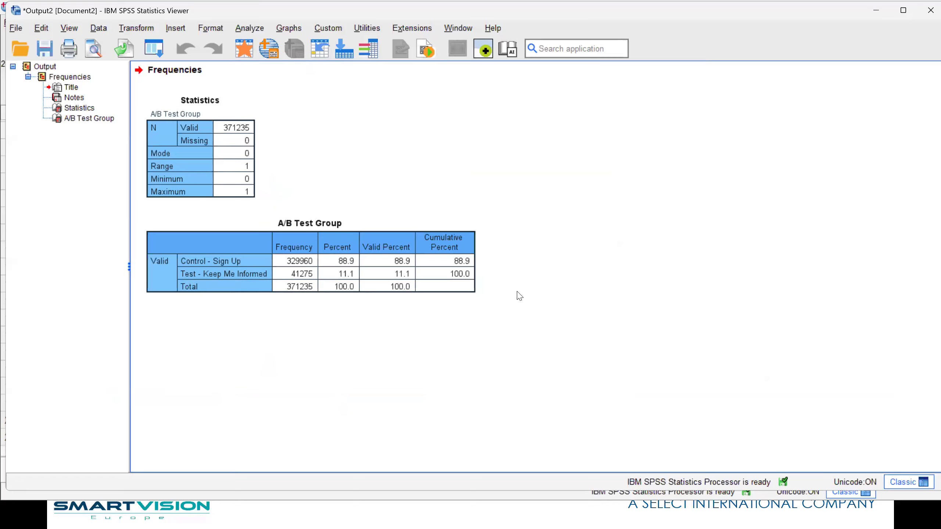
click(449, 278)
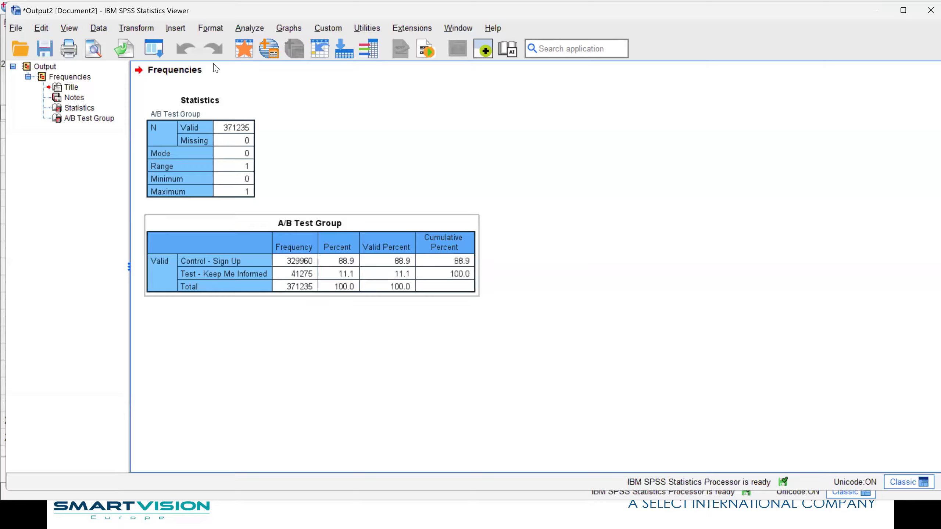
Return to the data and set up a Crosstabs analysis with A/B Test Group in rows and AB Test Month in columns
click(244, 49)
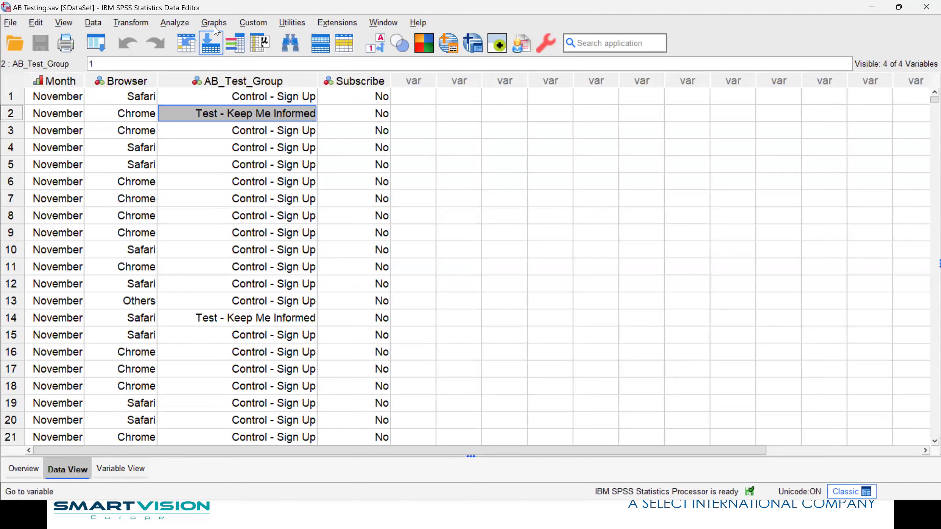
click(180, 27)
mouse_move(230, 70)
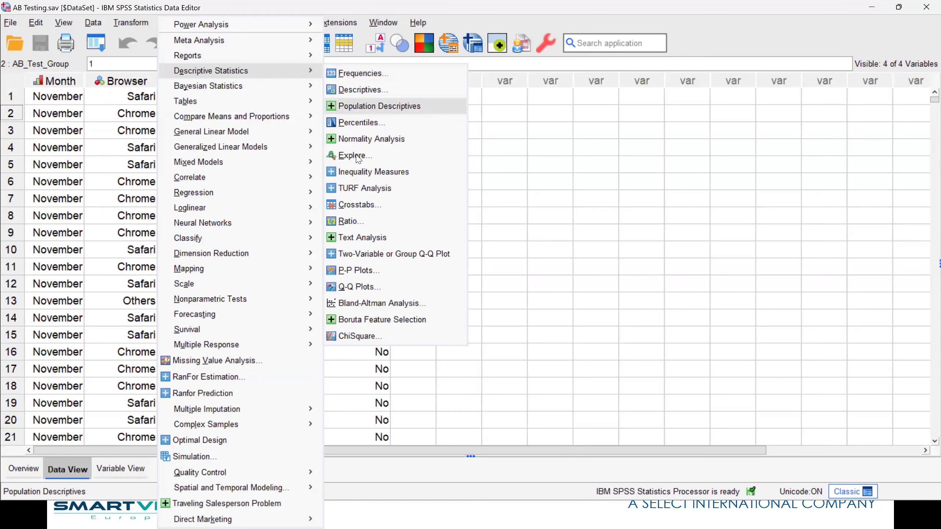
click(361, 205)
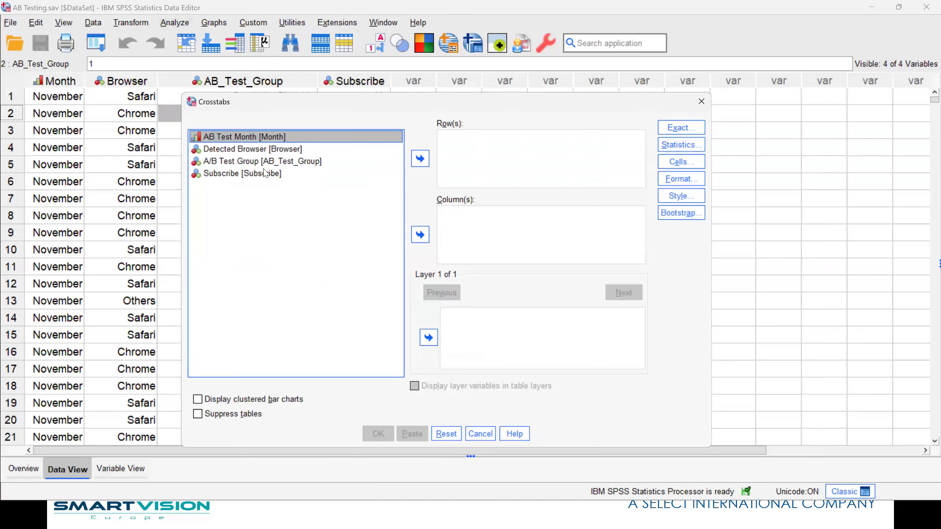
click(240, 174)
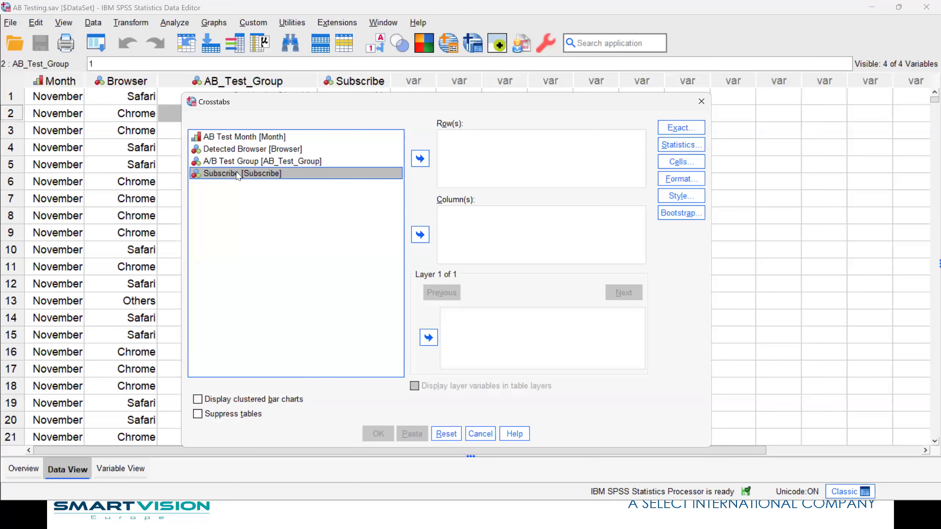
click(239, 162)
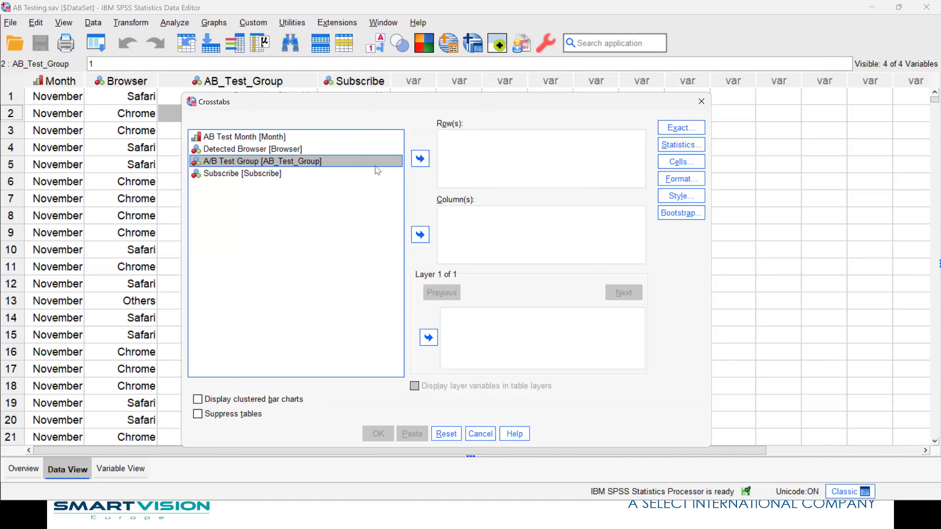
click(421, 159)
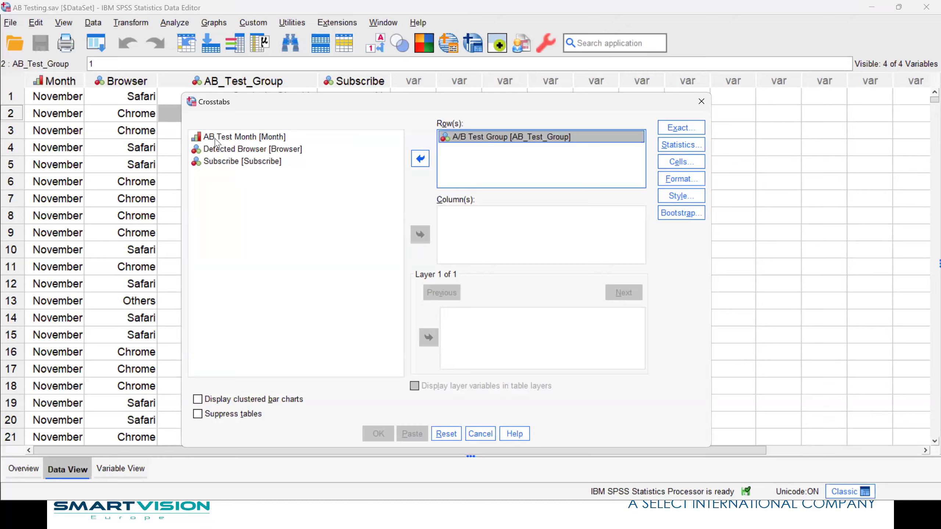
click(237, 136)
click(420, 234)
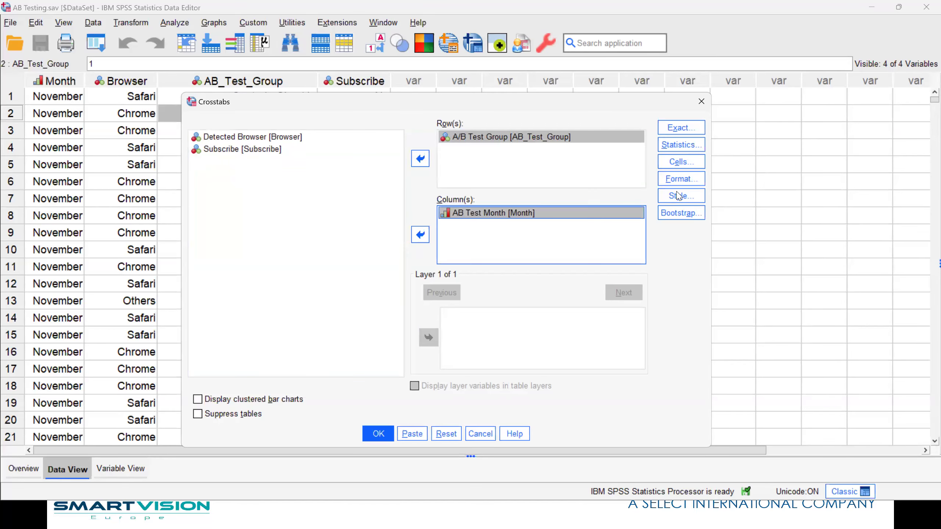
Add row percentages to the crosstab cells and run the A/B Test Group by AB Test Month table
click(674, 167)
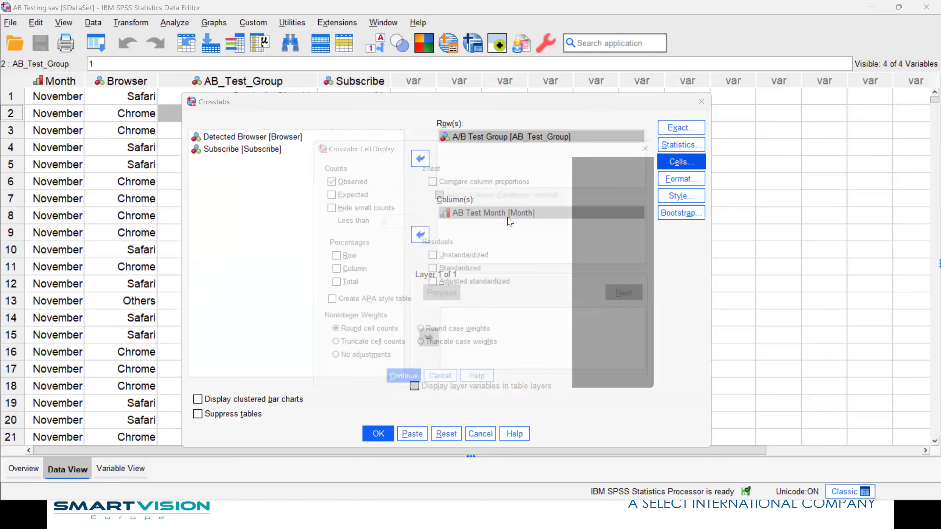
click(266, 178)
click(388, 312)
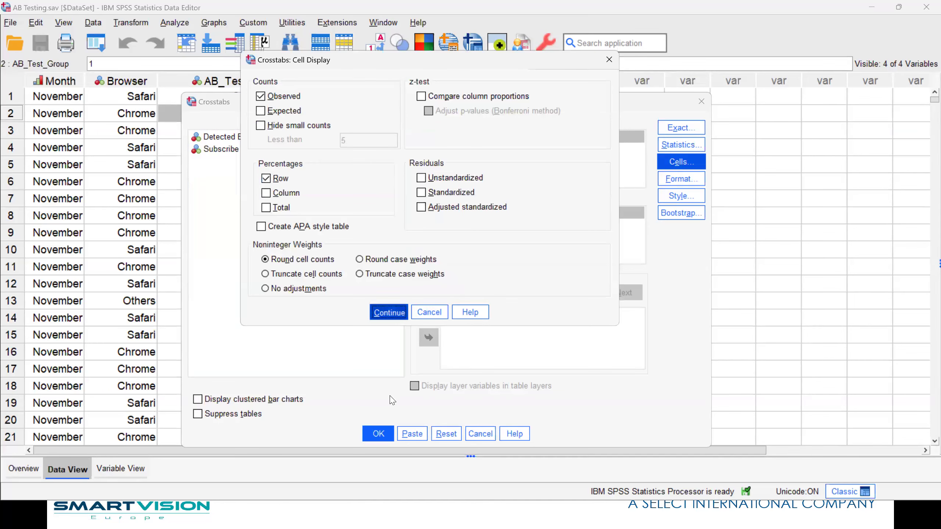
click(377, 433)
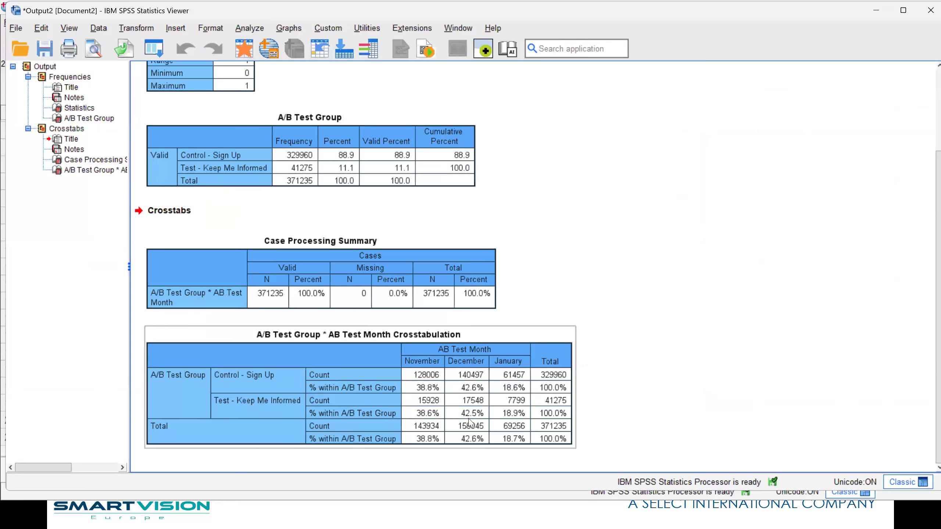
click(671, 390)
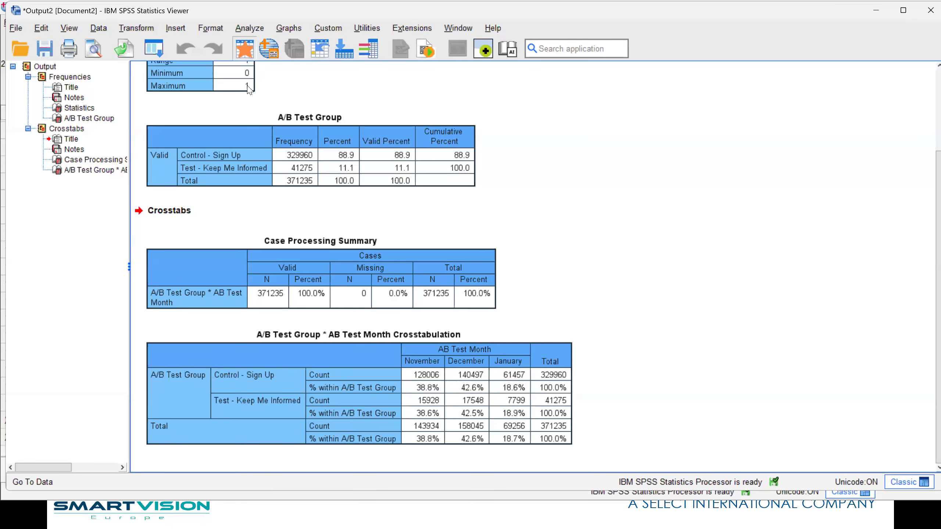
Go back to the data and produce descriptive statistics for the Browser variable
click(250, 56)
right_click(124, 139)
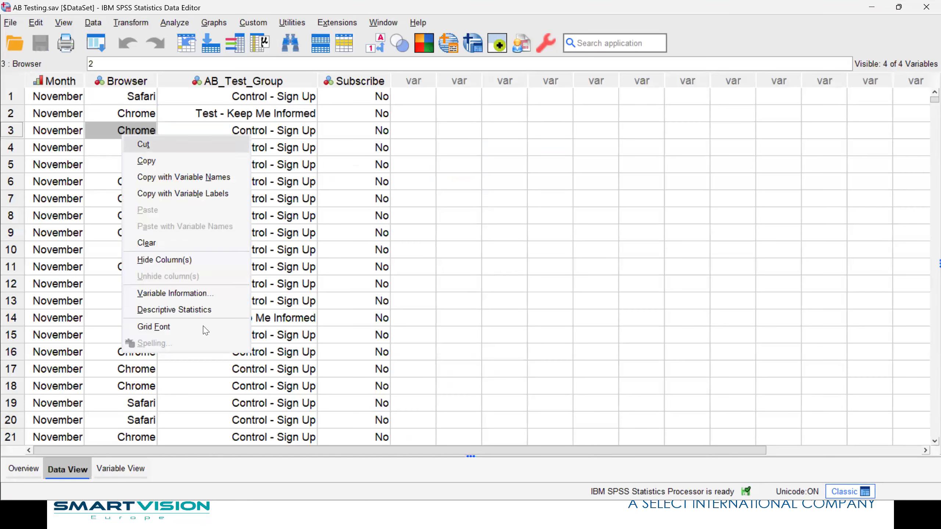
click(195, 311)
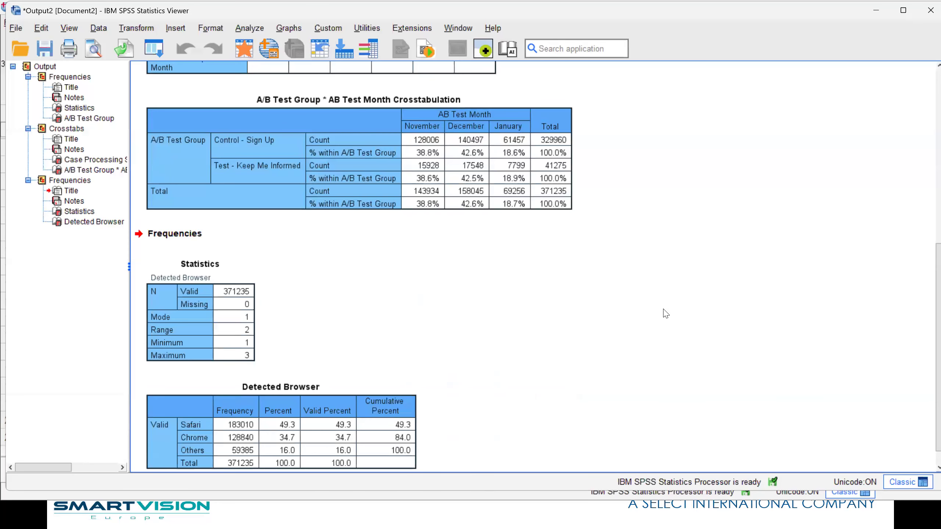
Return to the data and produce descriptive statistics for the Subscribe variable, viewing its frequency table
click(243, 48)
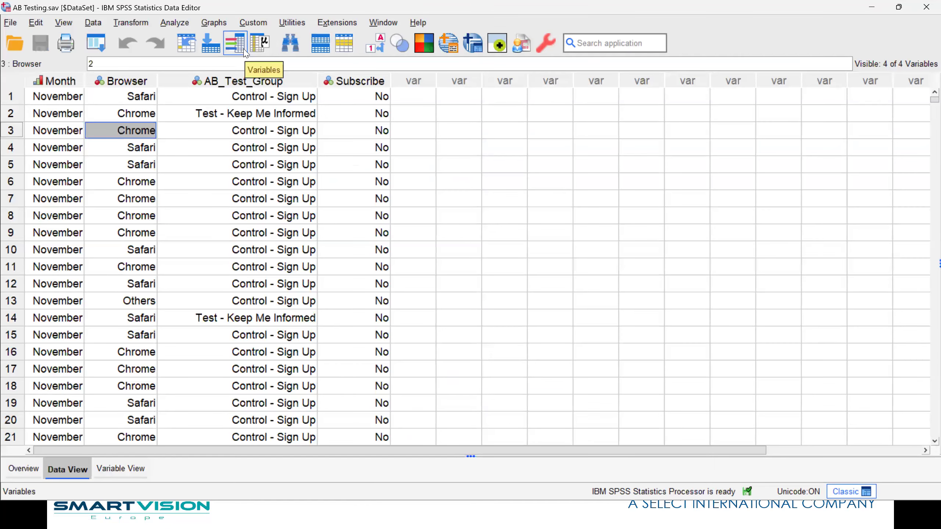
right_click(364, 120)
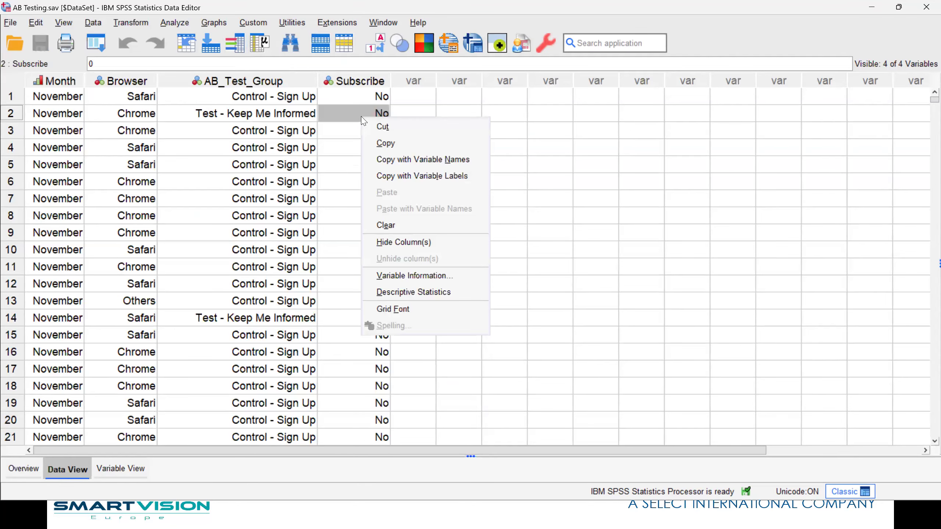
click(404, 292)
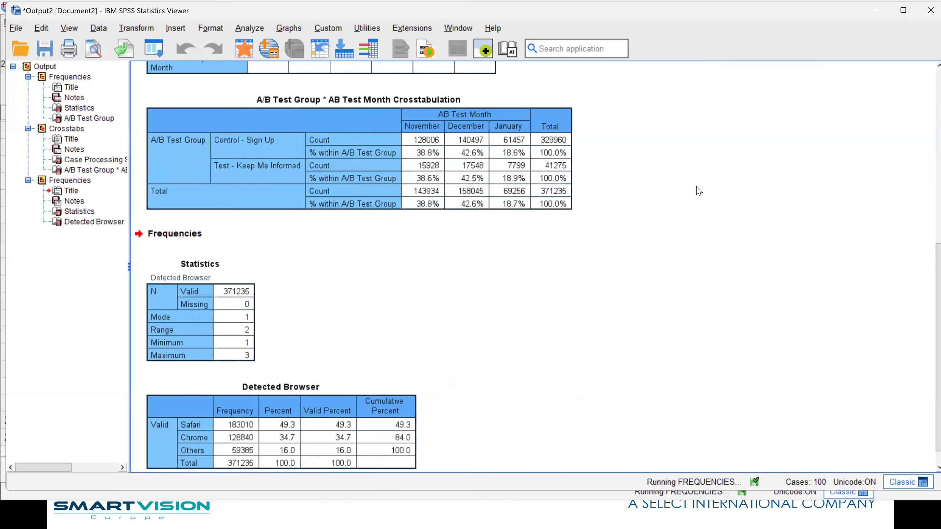
scroll(696, 187, down, 1)
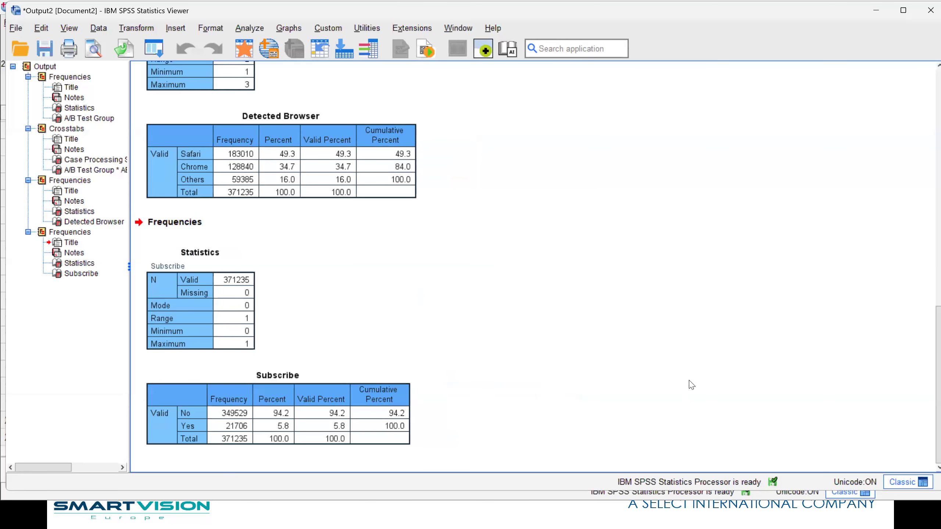
Recall the Crosstabs analysis and replace AB Test Month with Subscribe as the column variable
click(165, 54)
click(164, 67)
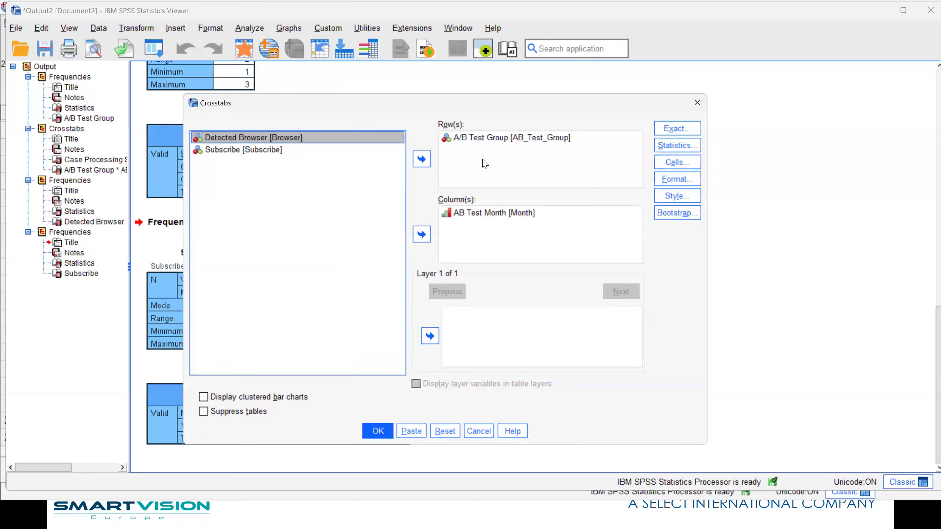
click(474, 217)
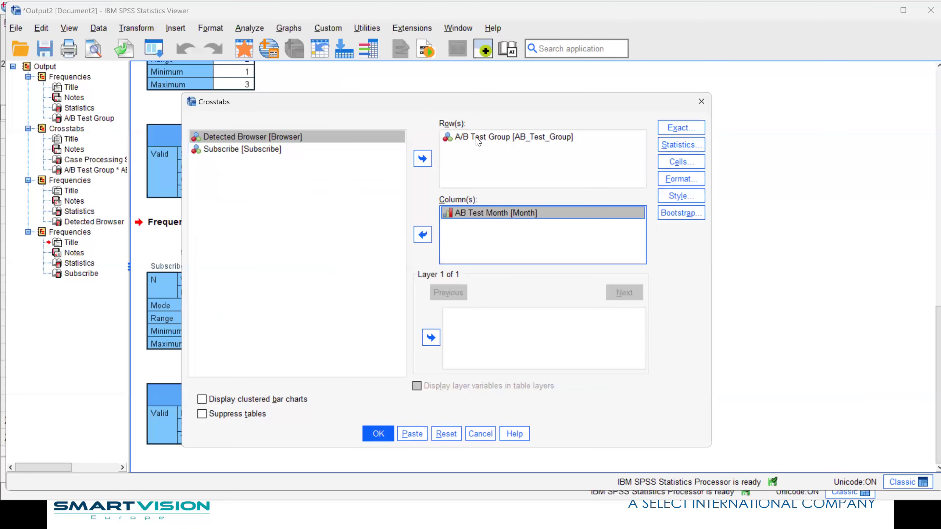
click(423, 236)
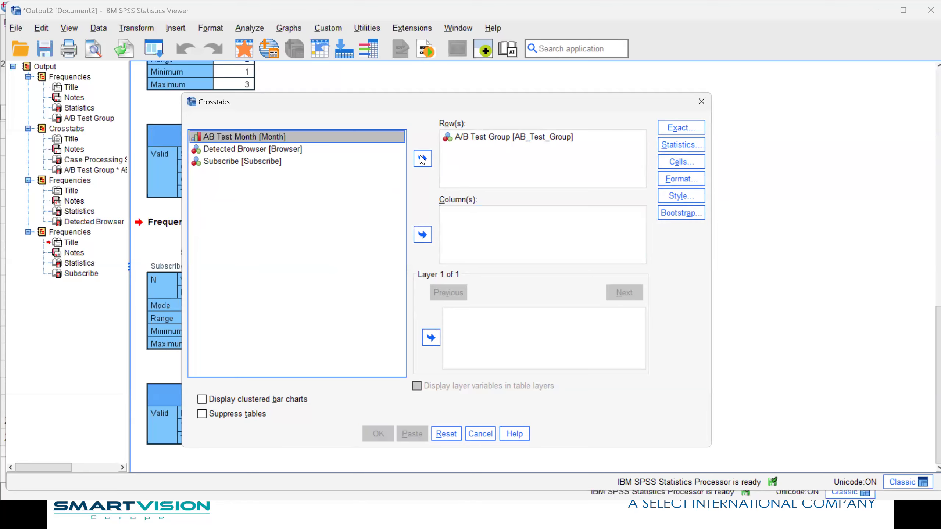
click(239, 162)
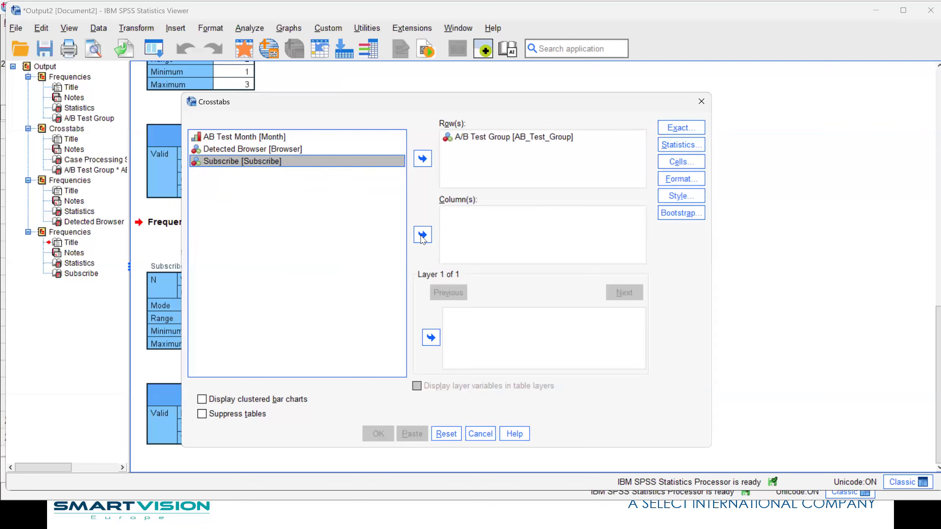
click(422, 234)
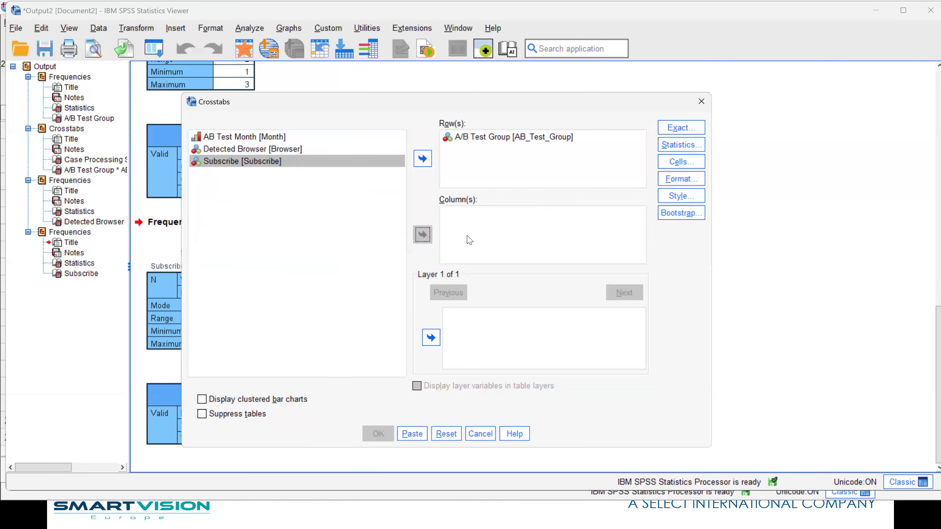
Check that the cell display includes observed counts and row percentages, and run the A/B Test Group by Subscribe crosstab
click(676, 163)
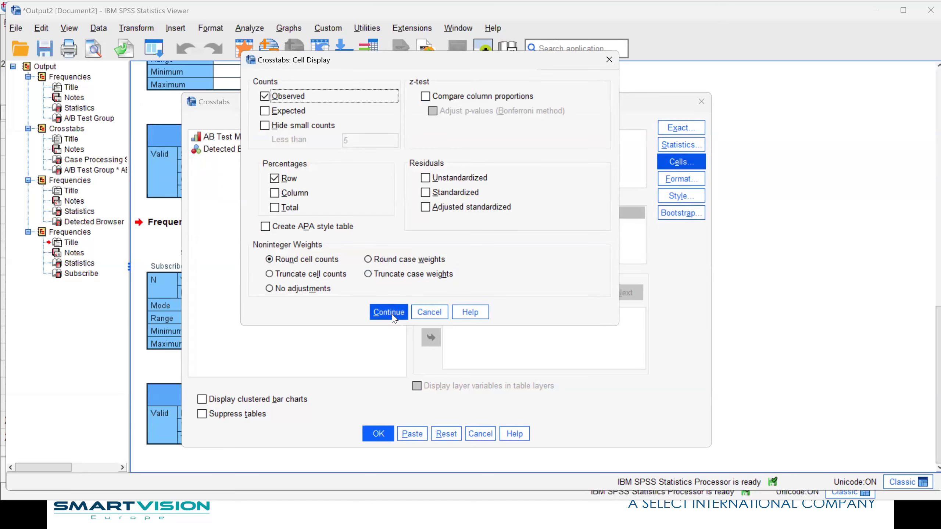
click(387, 313)
click(378, 434)
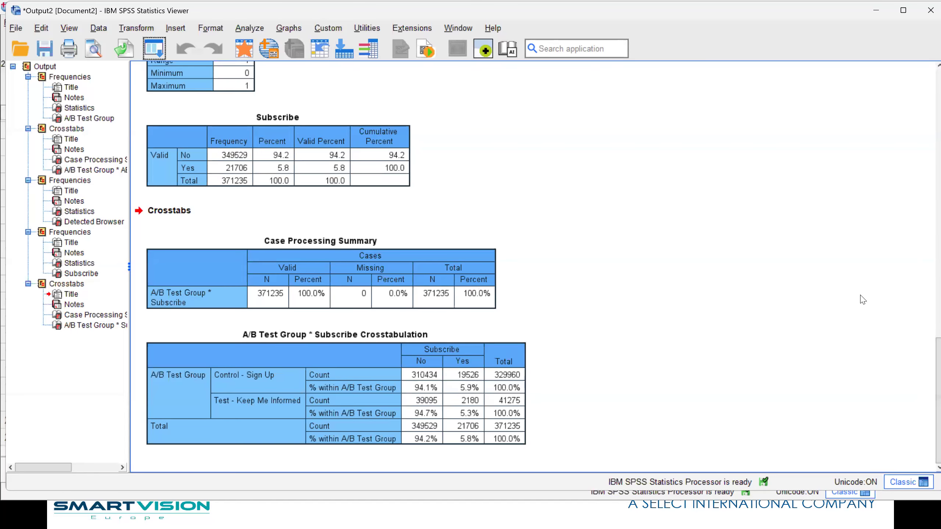
Return to the data and open the power analysis for an Independent-Samples Binomial Test of proportions
click(242, 51)
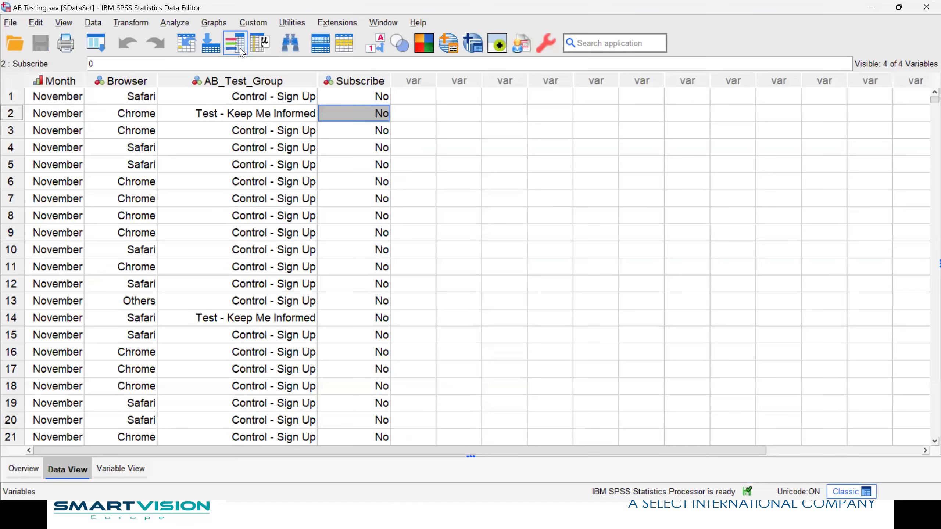
click(170, 25)
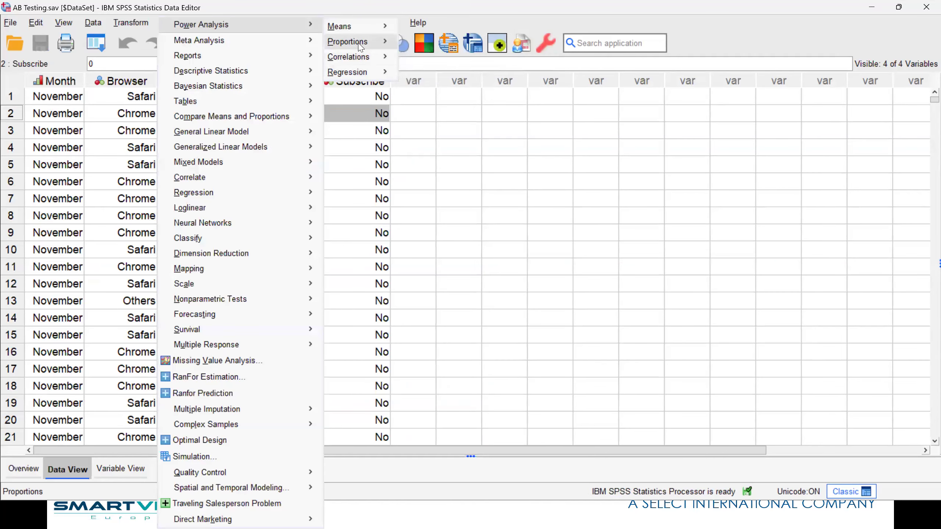
mouse_move(359, 42)
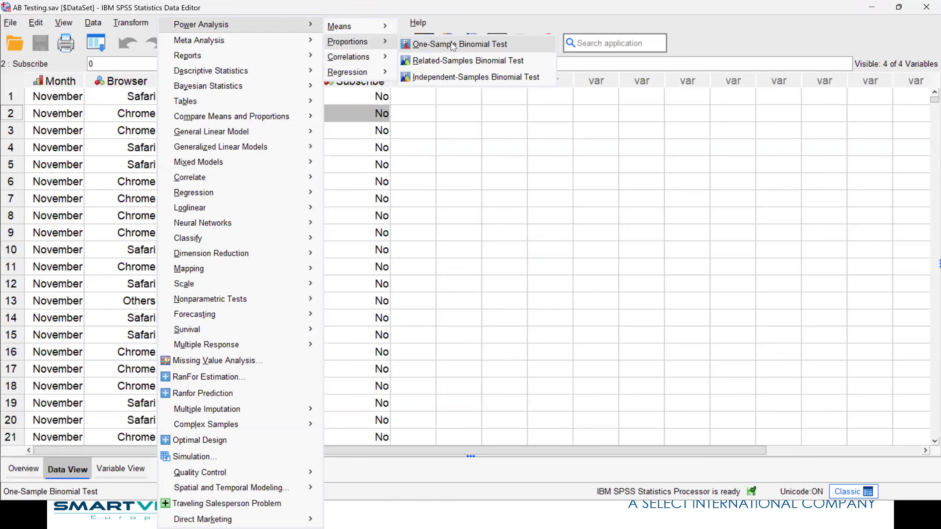
click(461, 77)
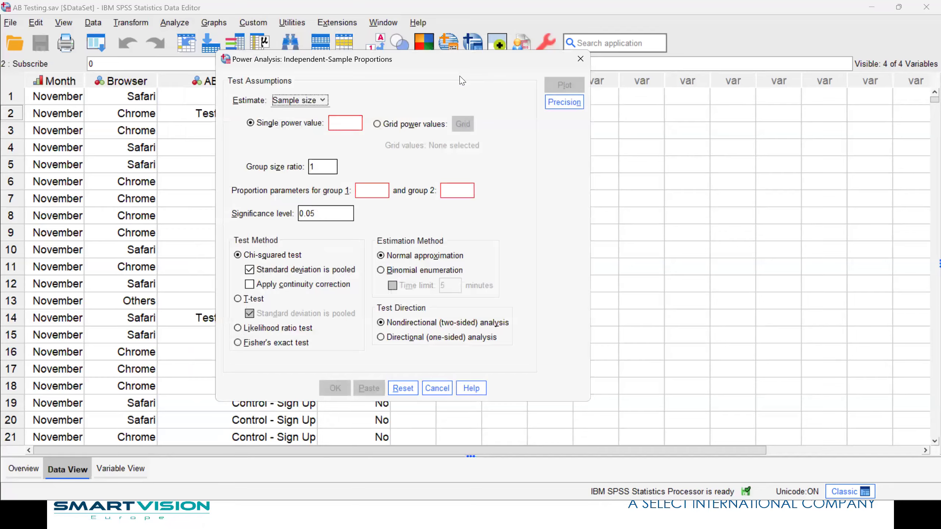
Enter a single power value of 0.8 for the sample size estimate
click(346, 124)
text(0.8)
Switch the power analysis to grid power values and add 0.8 and 0.9 as the individual values
click(396, 124)
click(462, 124)
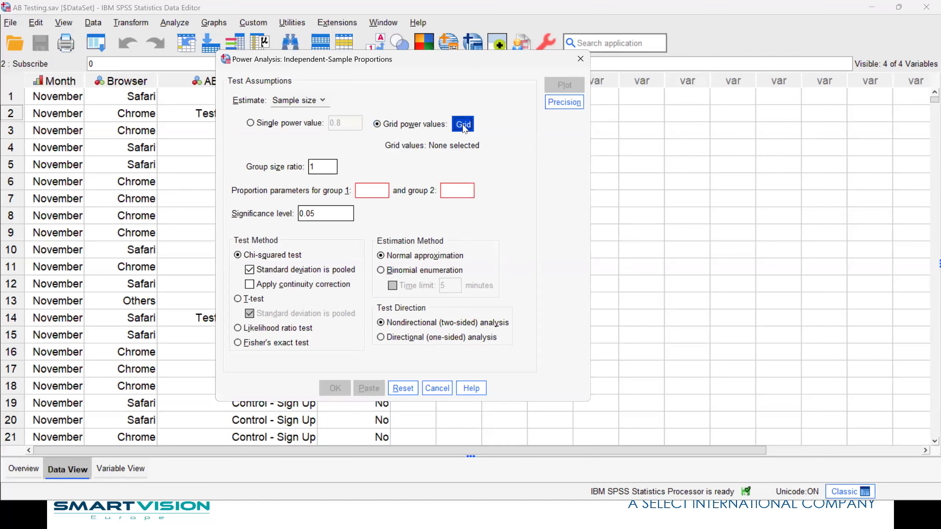
click(351, 182)
click(392, 196)
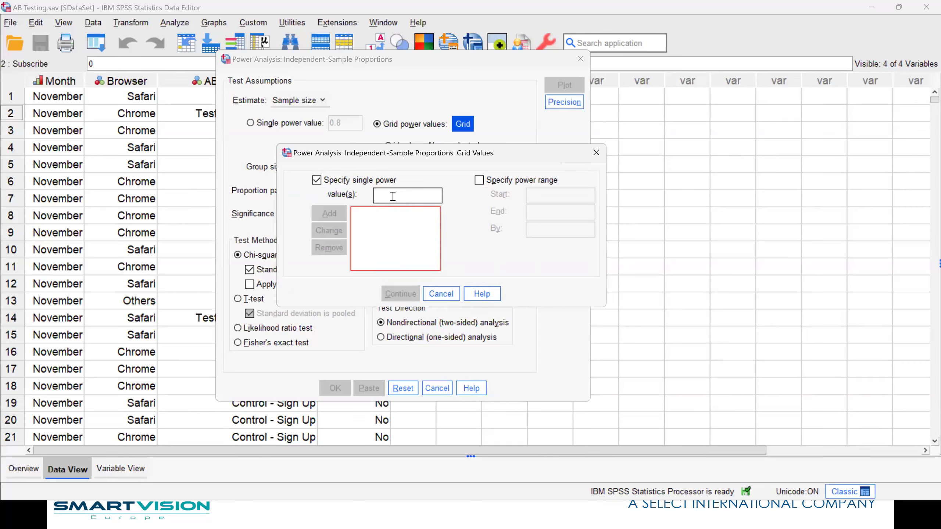
text(.8)
click(329, 213)
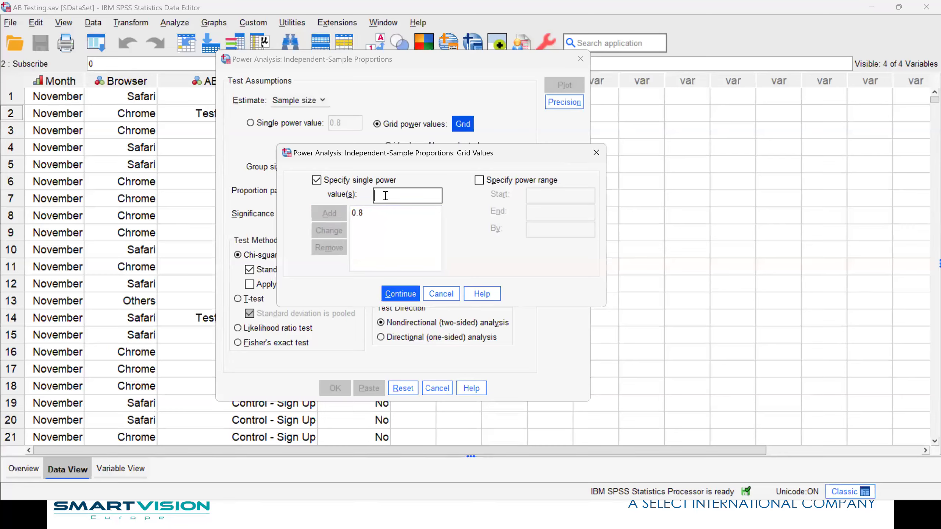
text(.9)
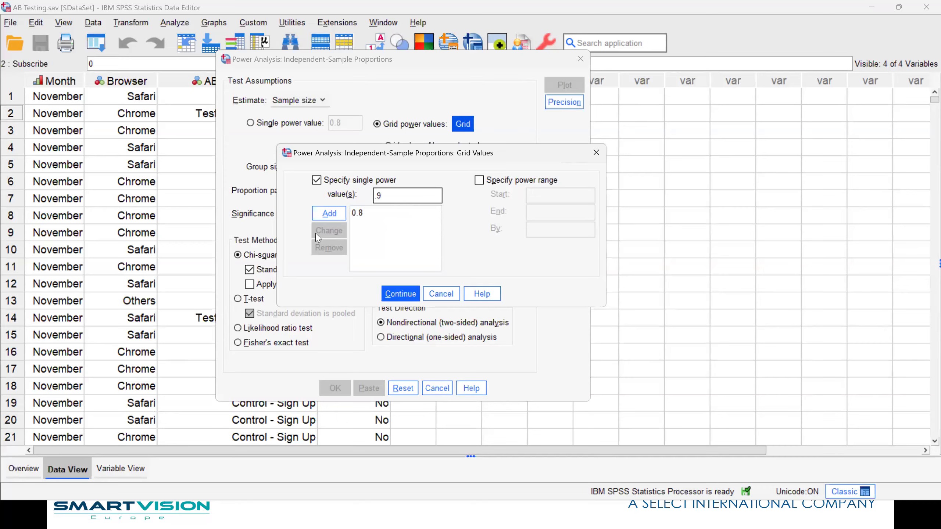
click(324, 219)
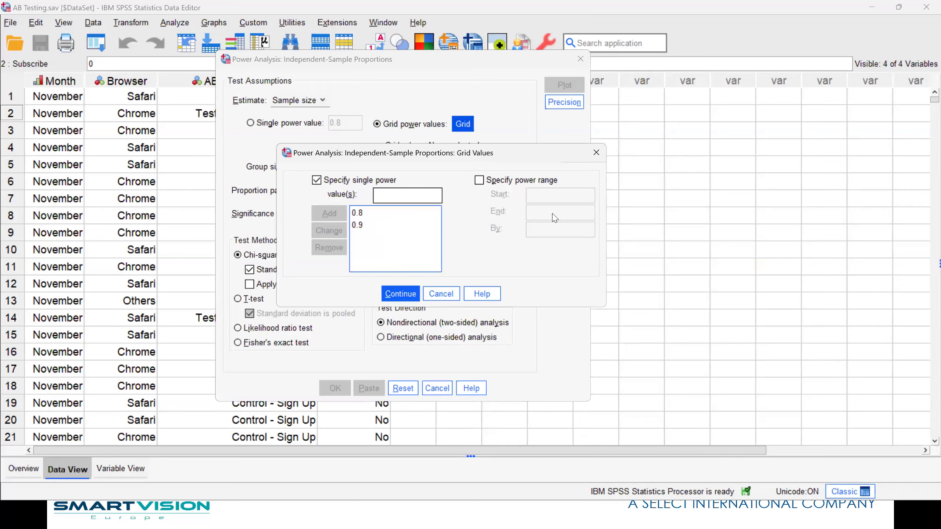
click(414, 294)
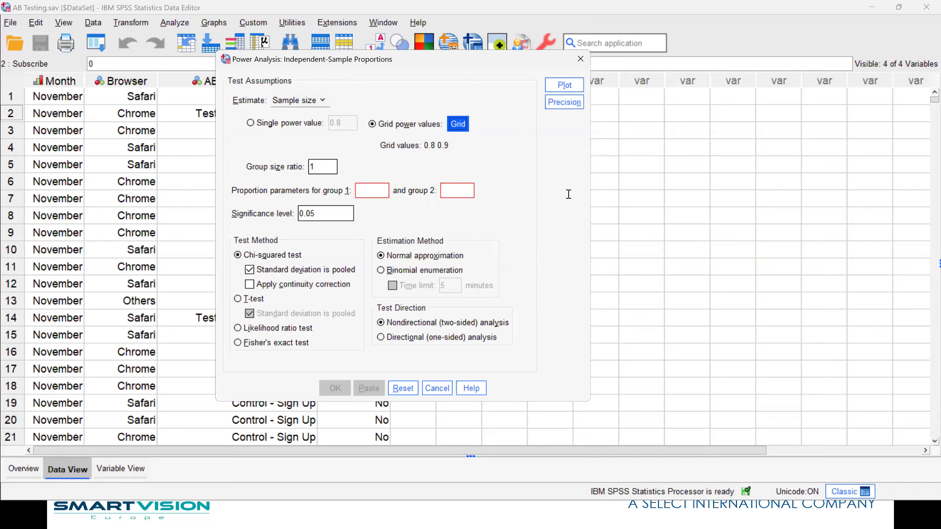
click(322, 167)
key(BackSpace)
text(.1)
click(250, 123)
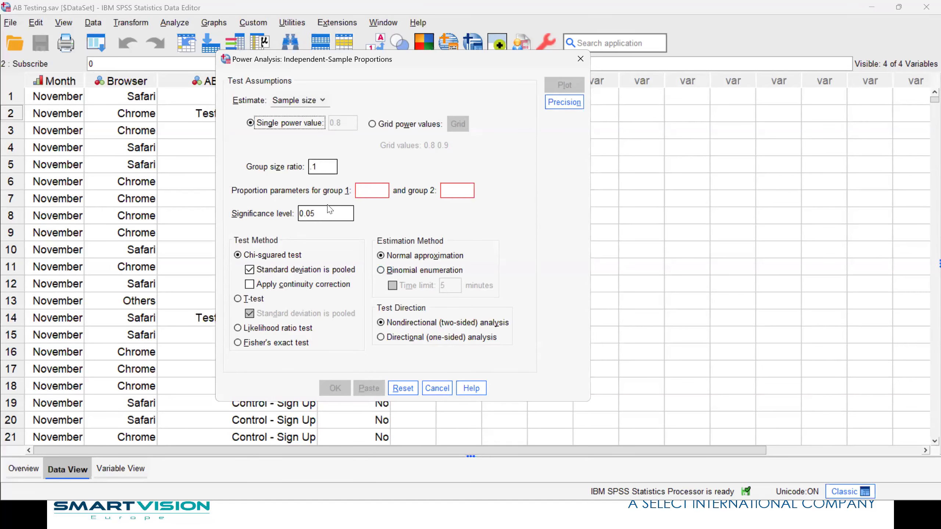
click(439, 388)
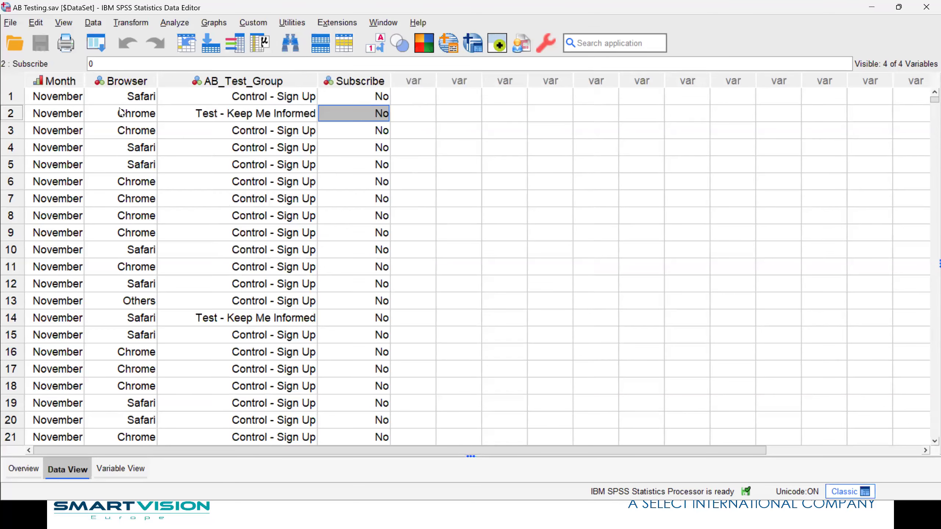
click(100, 49)
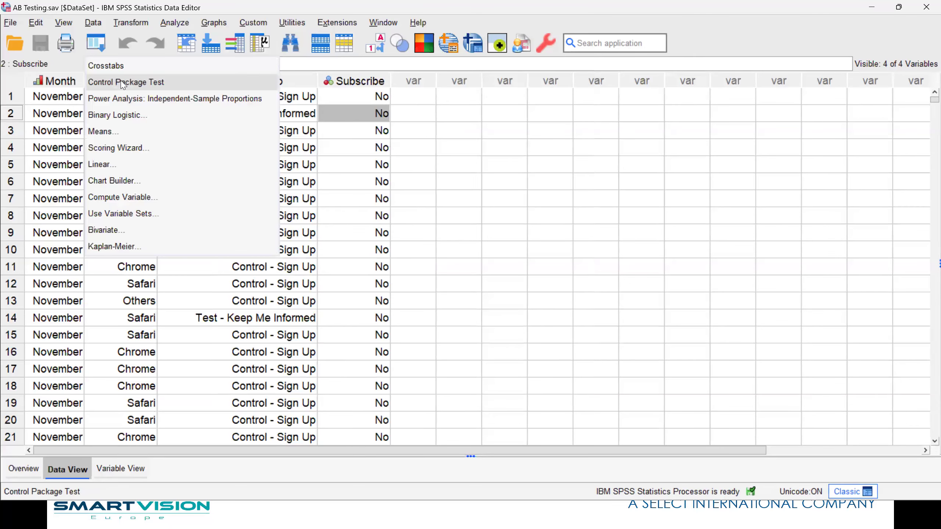
click(124, 82)
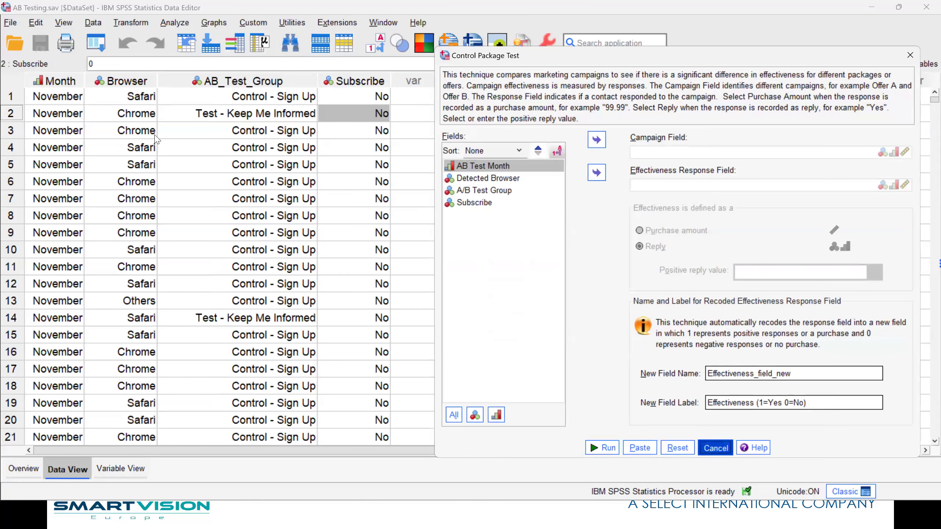
key(Escape)
Recall the independent-samples proportions power analysis and set the proportion parameters to .05 for group 1 and .055 for group 2
click(96, 48)
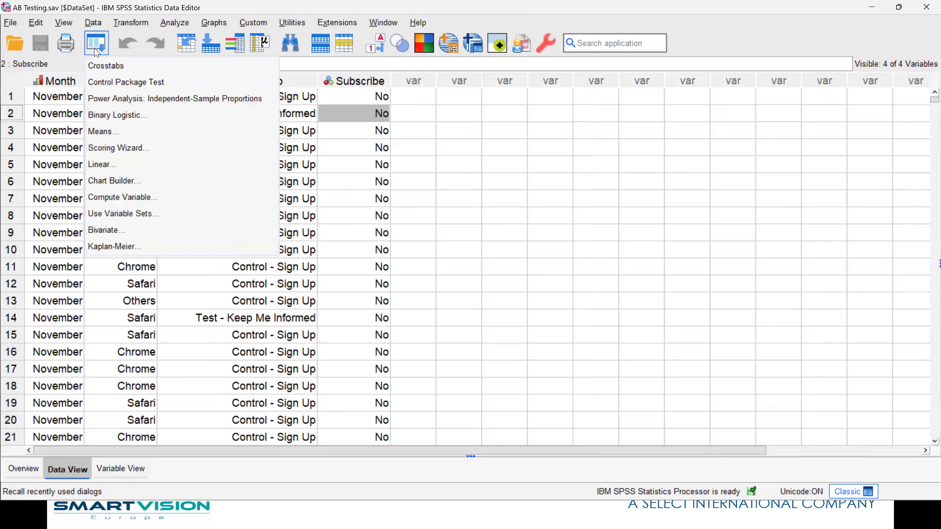
click(127, 99)
click(372, 192)
text(.5)
click(458, 189)
text(.55)
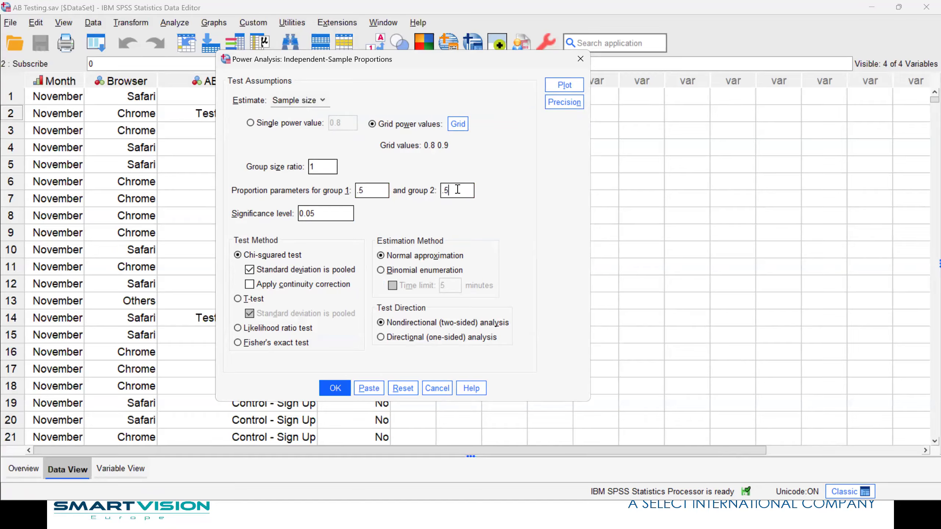
click(360, 191)
text(0)
click(446, 191)
Choose Fisher's exact test as the test method, run the power analysis and view its result table
click(238, 343)
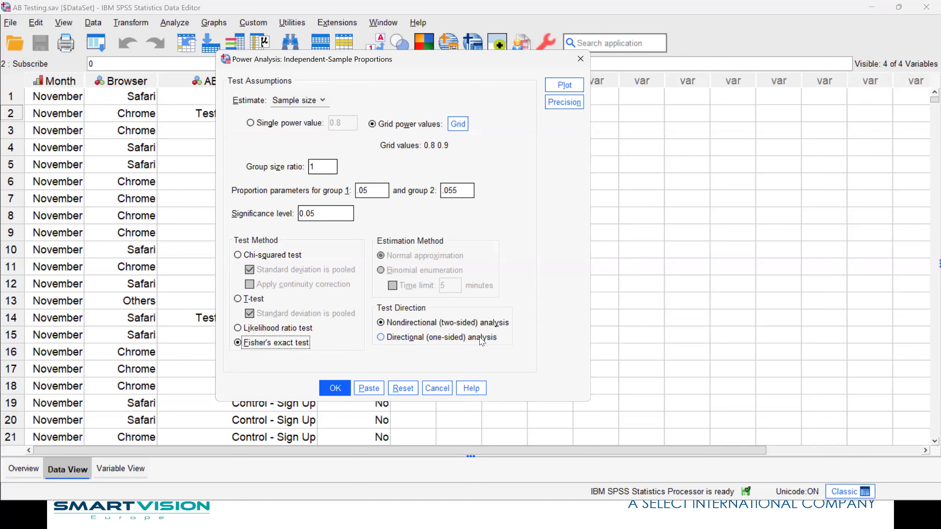
click(329, 390)
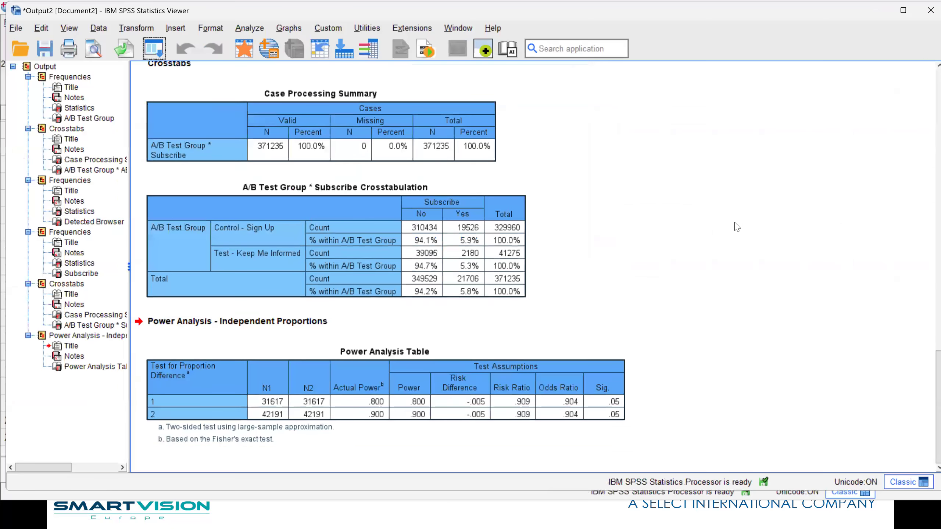
click(363, 416)
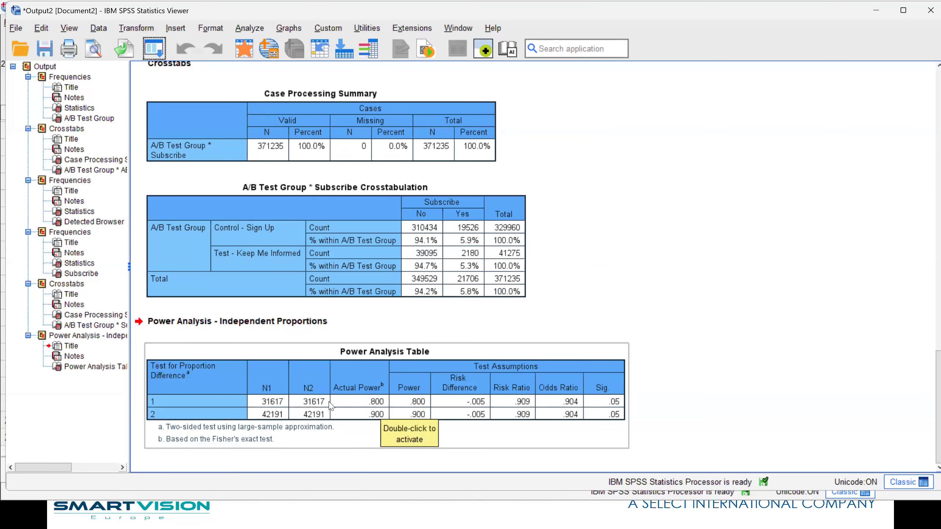
Recall the proportions power analysis, set the group size ratio to .1 and run it again
click(153, 52)
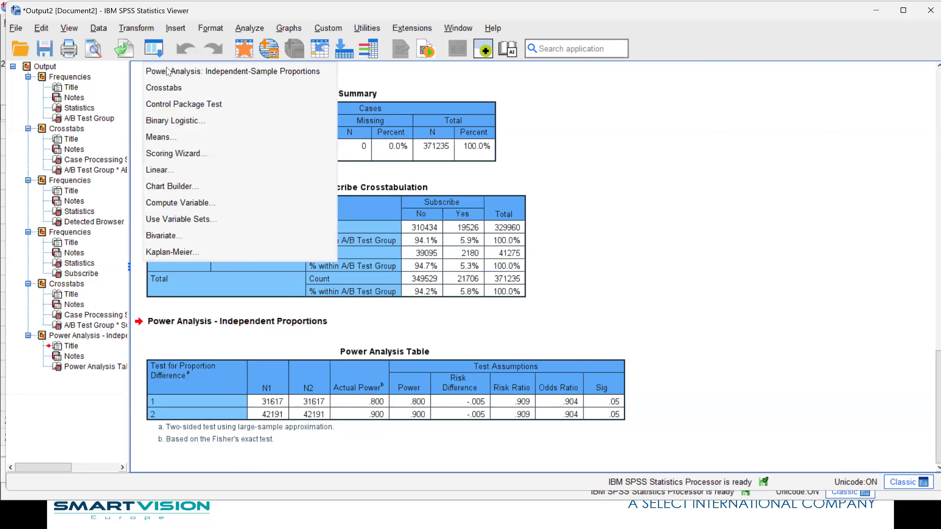
click(171, 74)
click(326, 171)
text(.1)
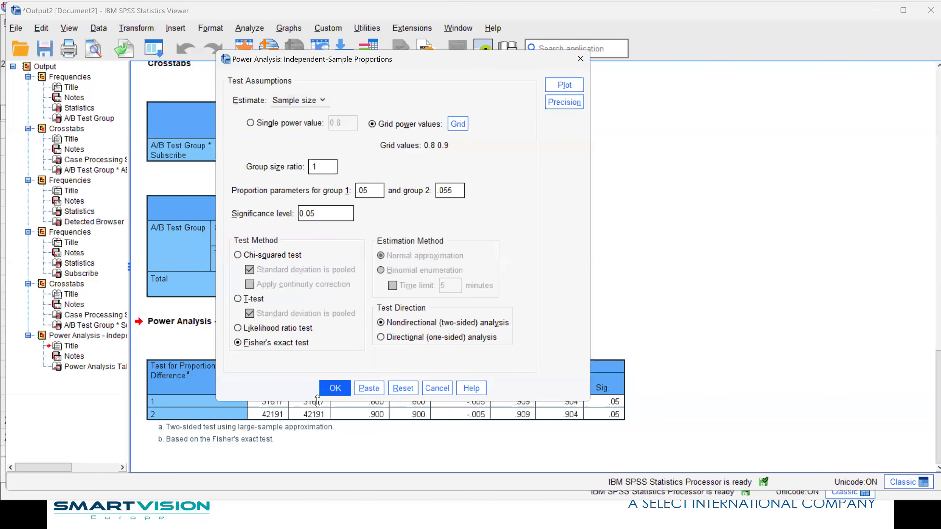
click(334, 388)
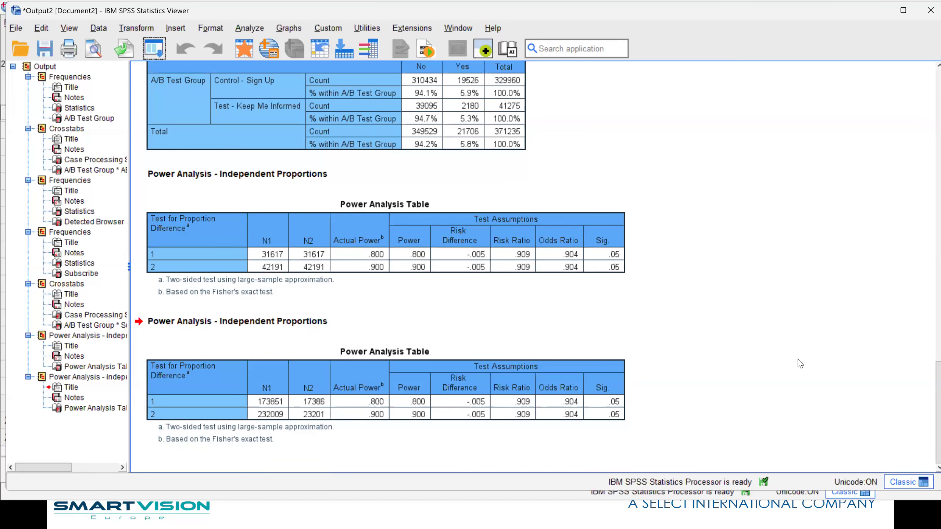
Review the earlier Subscribe frequency table and the A/B Test Group by Subscribe crosstab in the output
scroll(799, 363, up, 5)
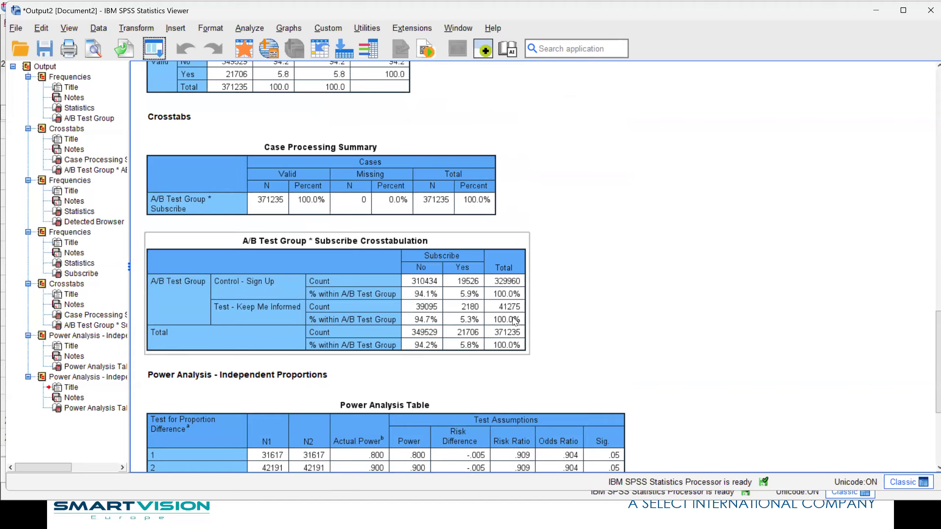
scroll(650, 293, up, 5)
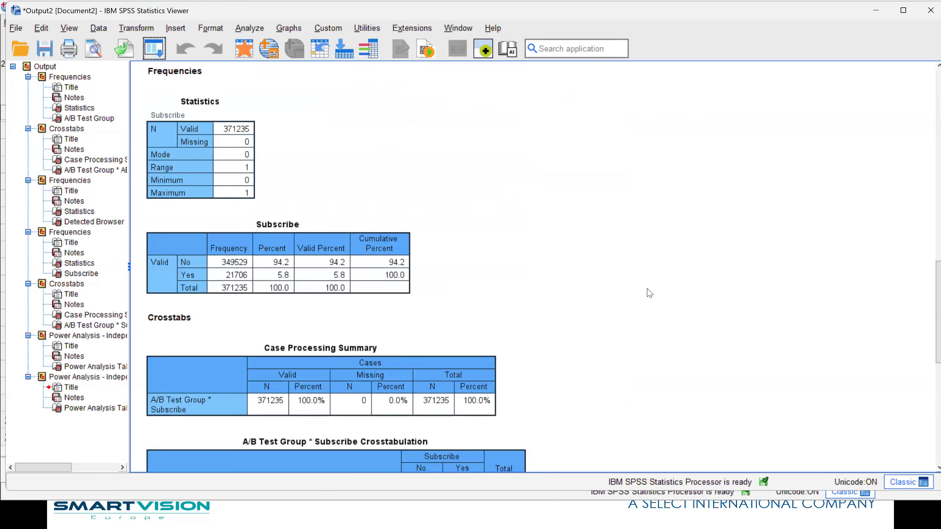
click(322, 279)
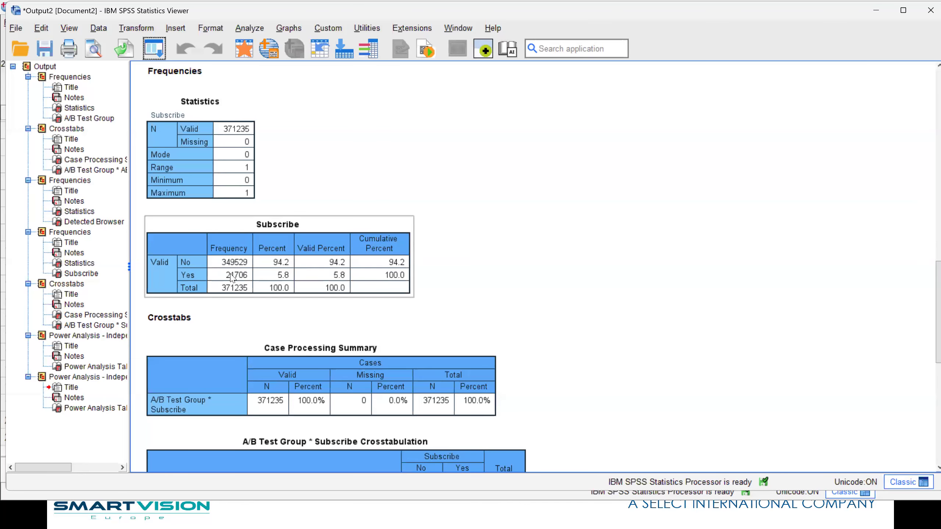
click(690, 289)
scroll(696, 291, down, 10)
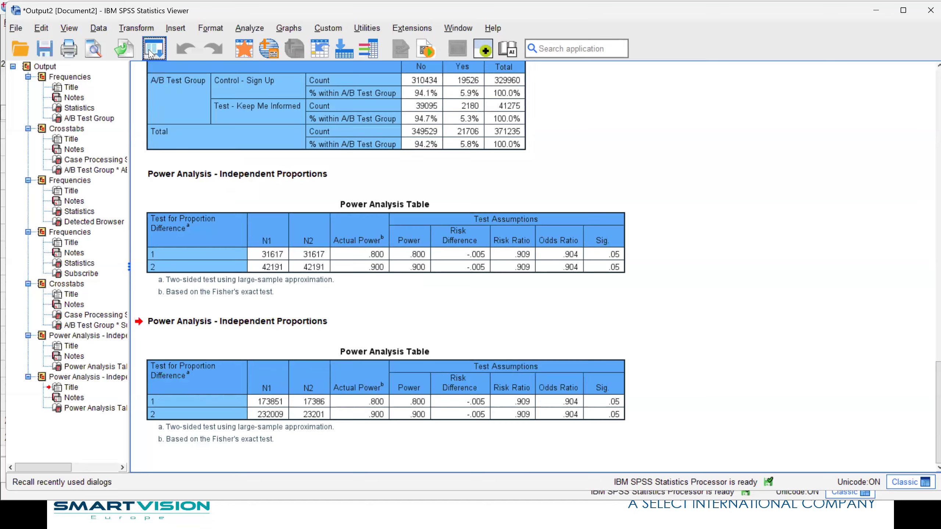
Recall Crosstabs for A/B Test Group by Subscribe, add the Chi-square statistic, run it and examine the Chi-Square Tests table
click(149, 52)
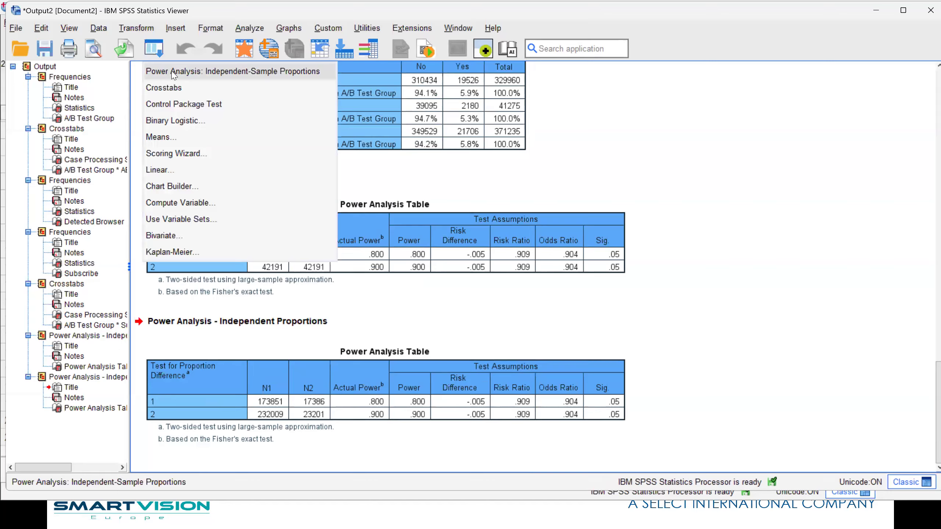
click(176, 84)
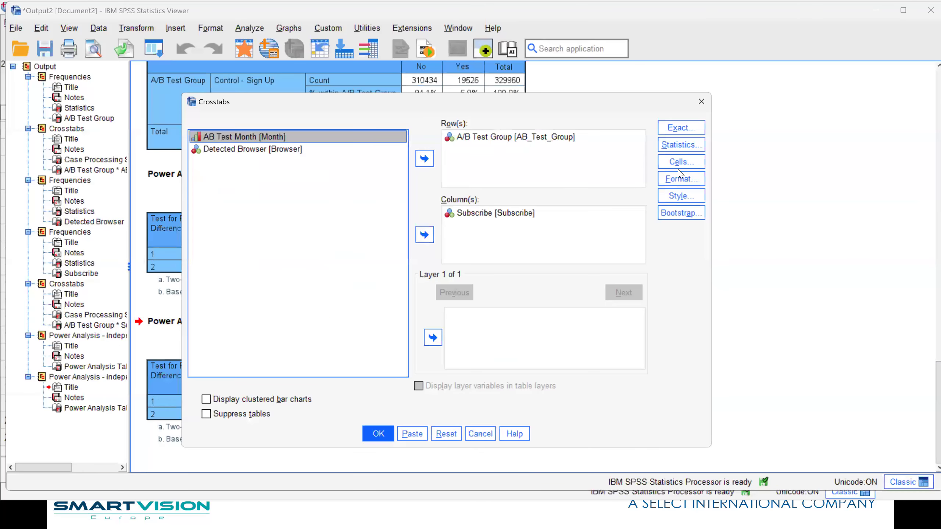
click(676, 147)
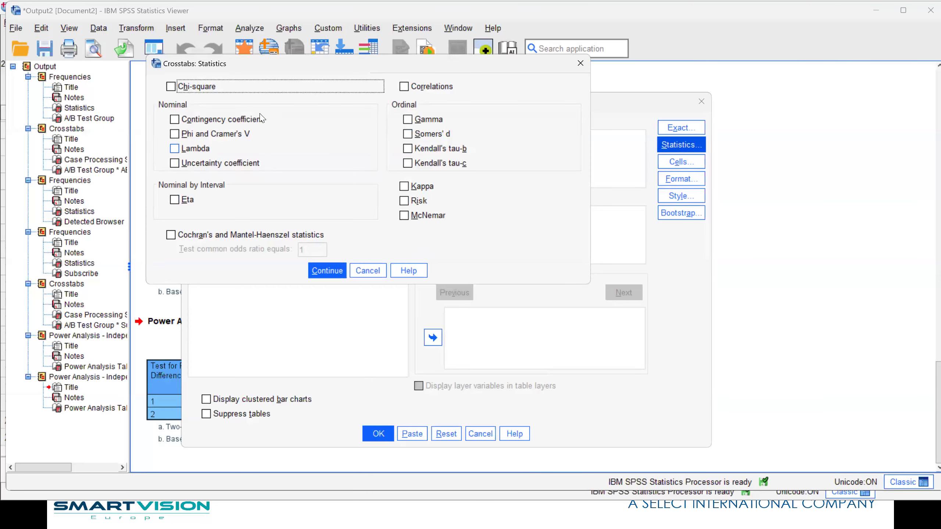
click(171, 86)
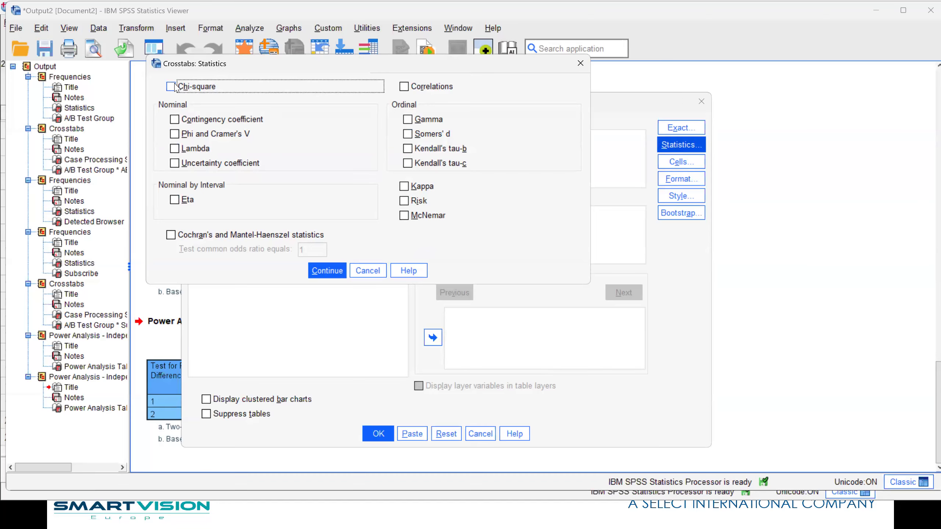
click(329, 271)
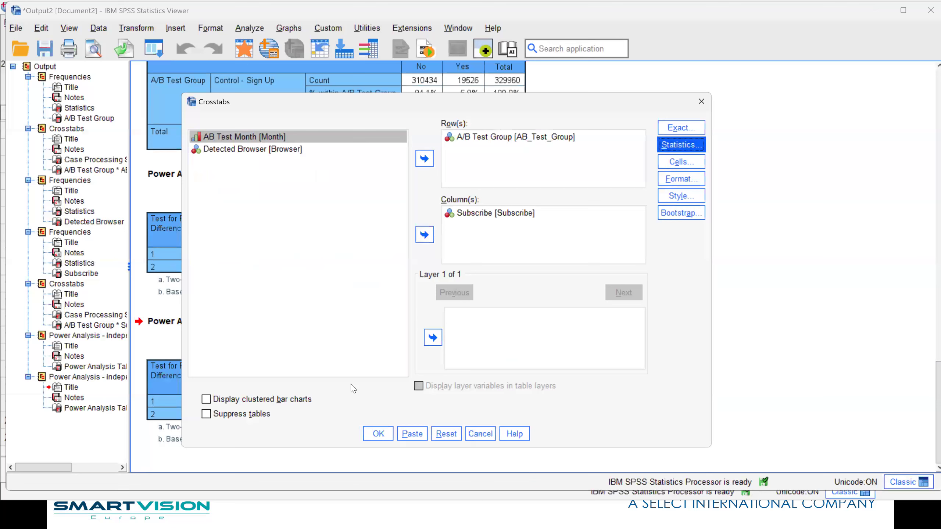
click(377, 433)
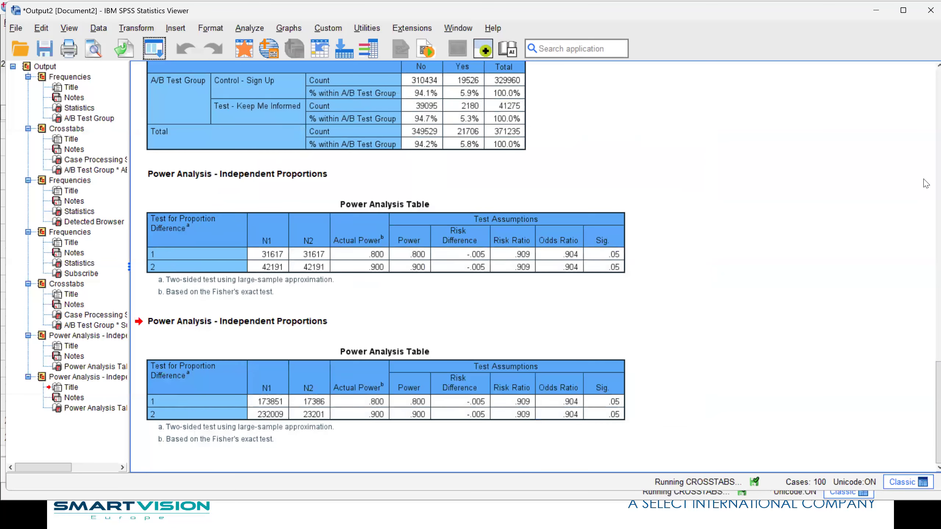
click(489, 383)
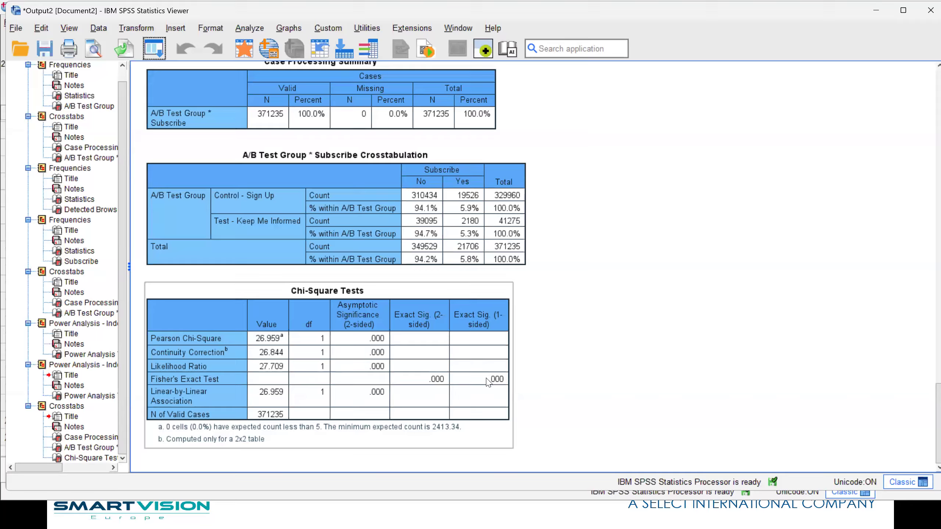
click(595, 389)
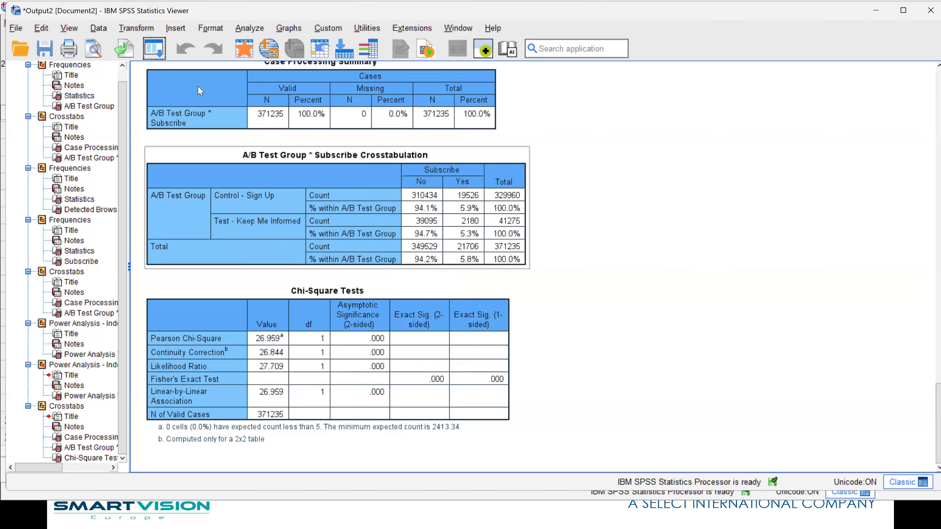
click(153, 50)
click(163, 72)
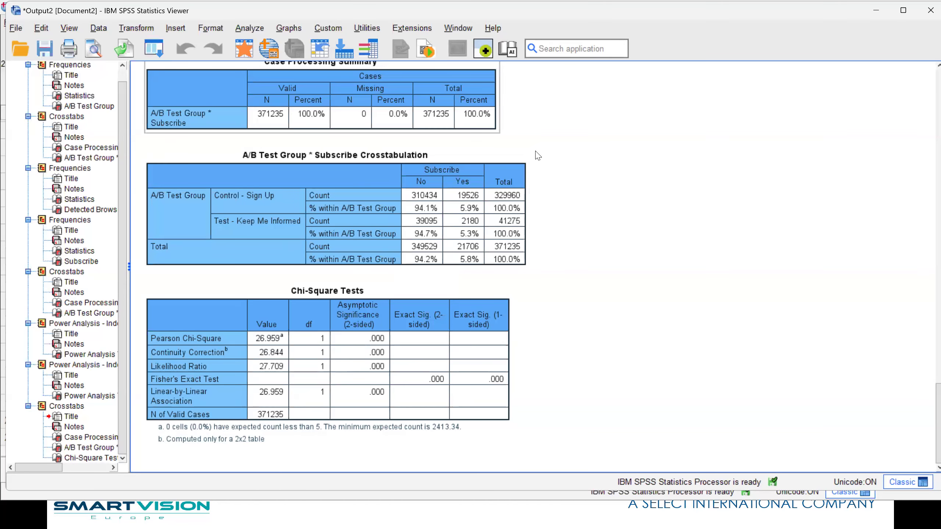
click(485, 434)
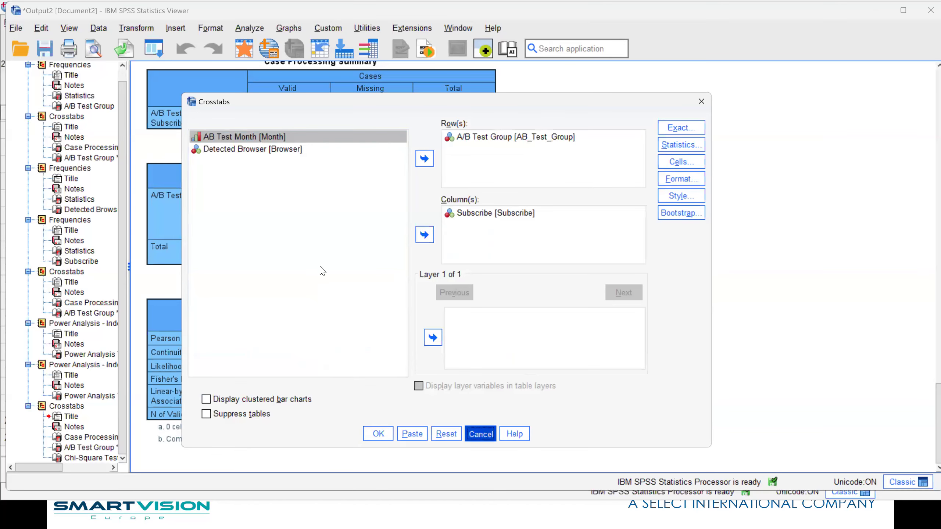
click(255, 30)
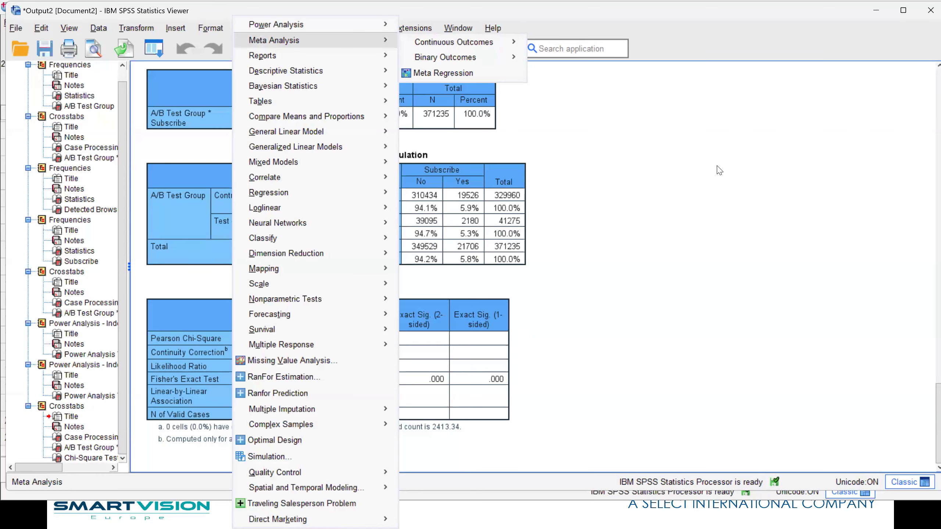
click(681, 189)
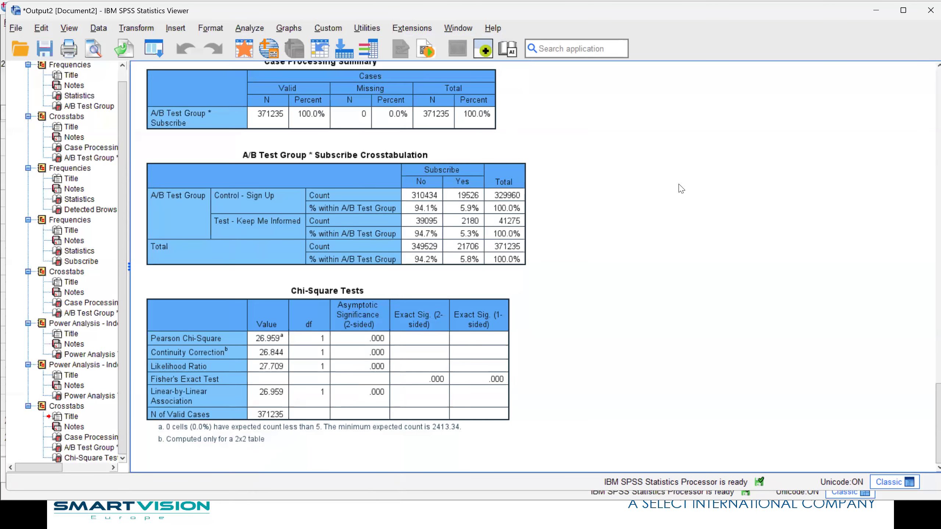
Close the output viewer without saving its contents and switch to the PowerPoint slide show
click(924, 11)
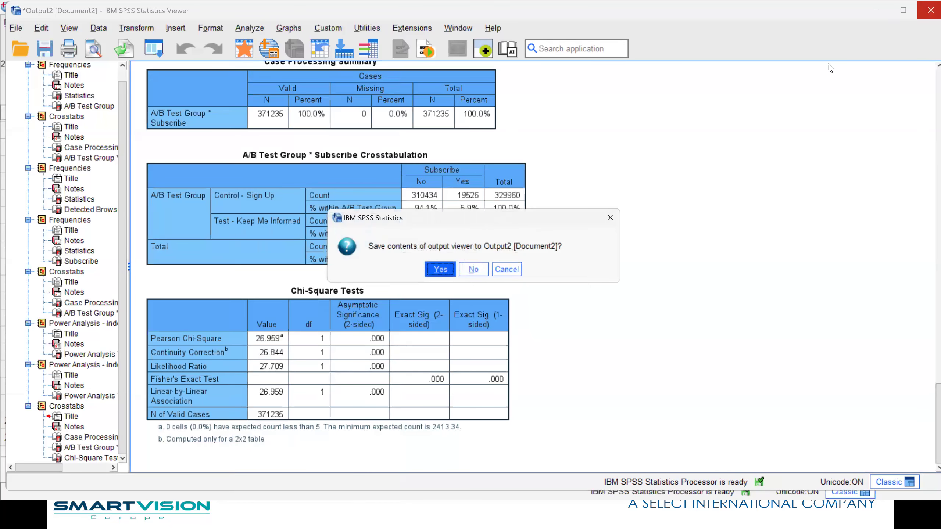
key(Return)
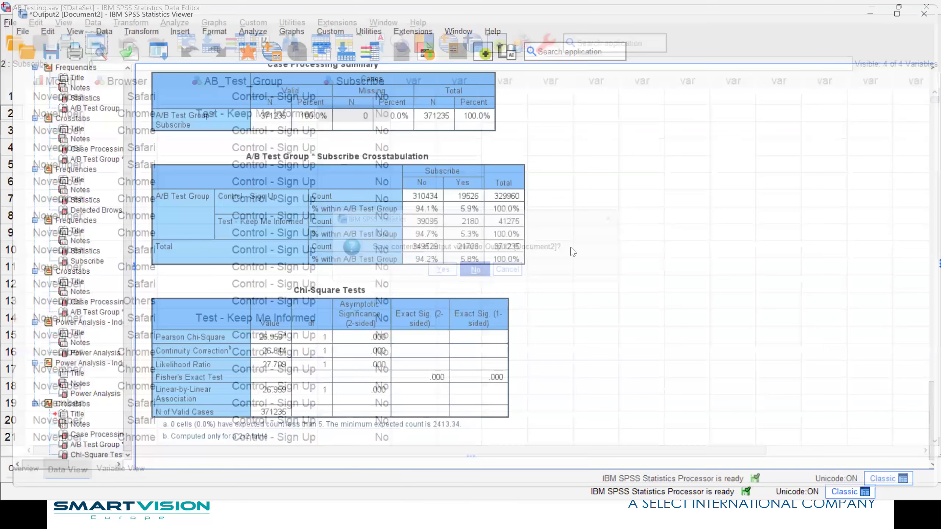
key(alt+Tab)
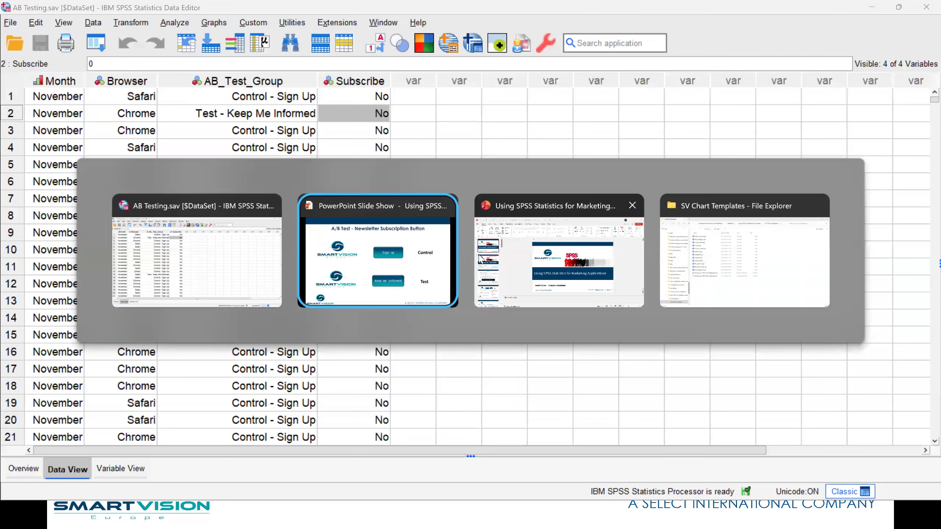
click(423, 261)
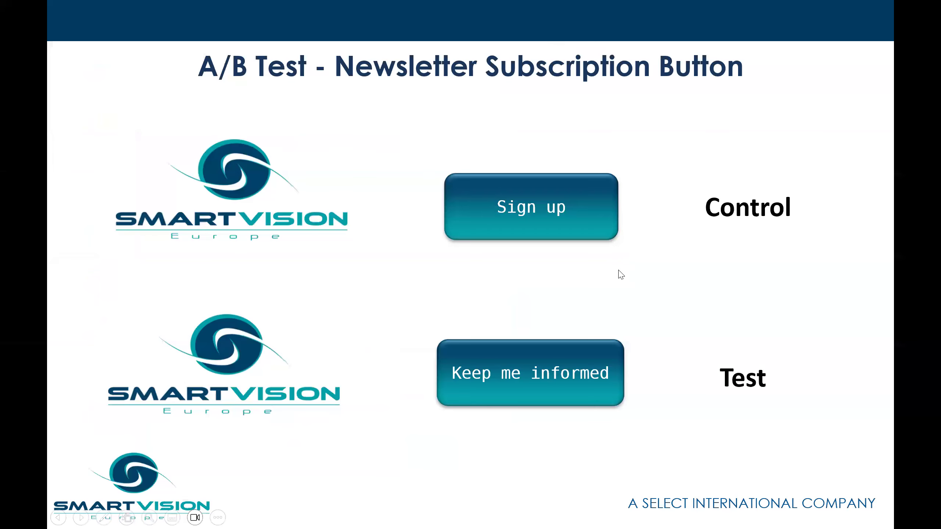
click(618, 270)
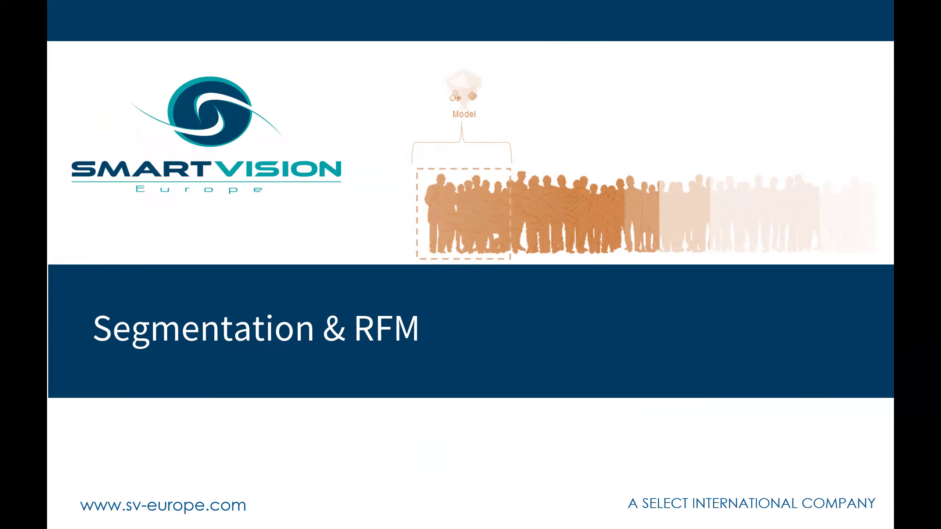
key(Right)
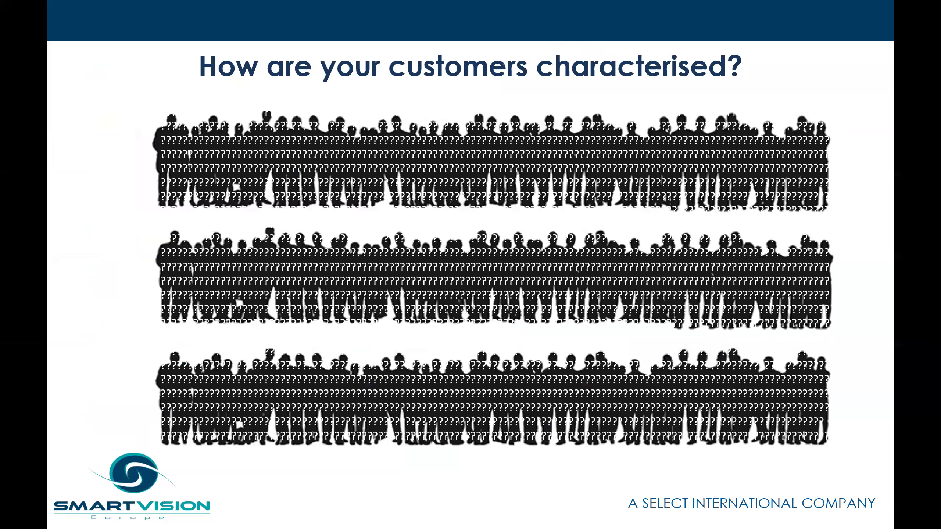
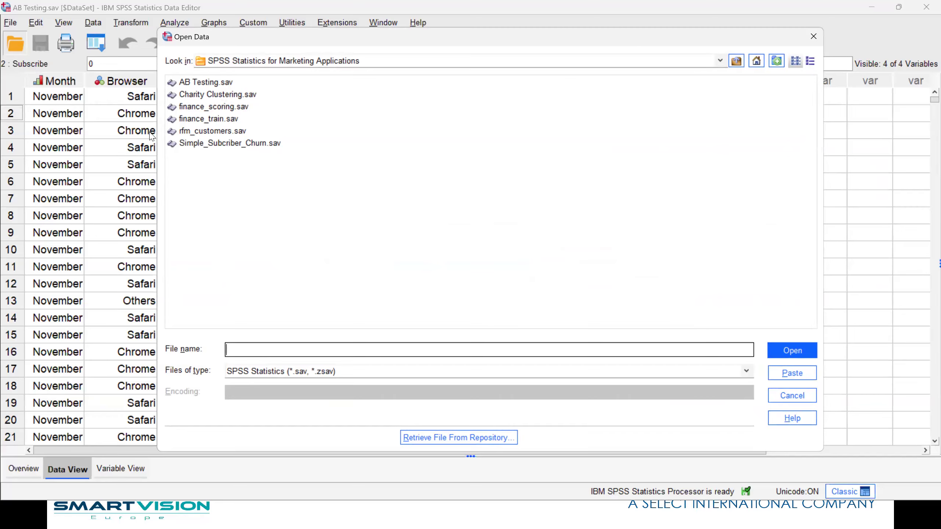
Open the Charity Clustering.sav data file and look through its donor variables across to Main_Channel and Direct_Debit
click(197, 96)
double_click(197, 95)
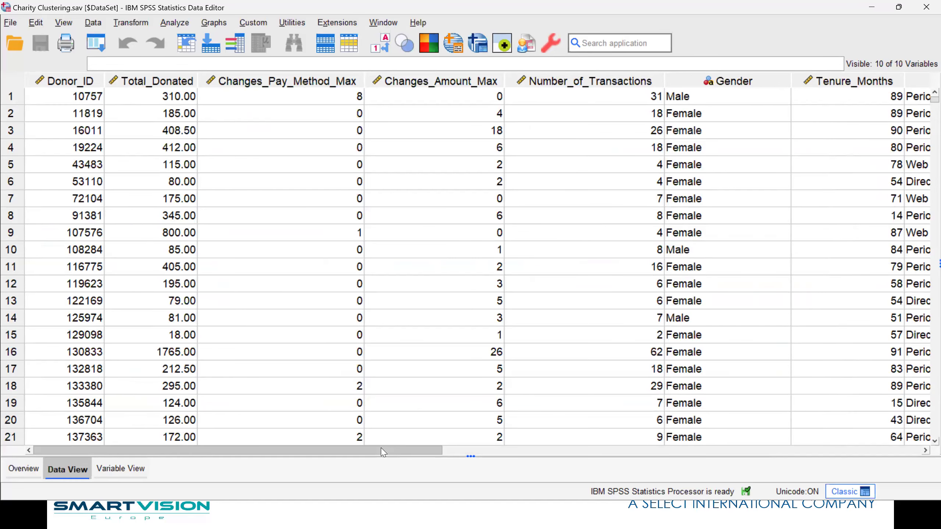
drag(382, 450, 412, 451)
drag(273, 395, 237, 363)
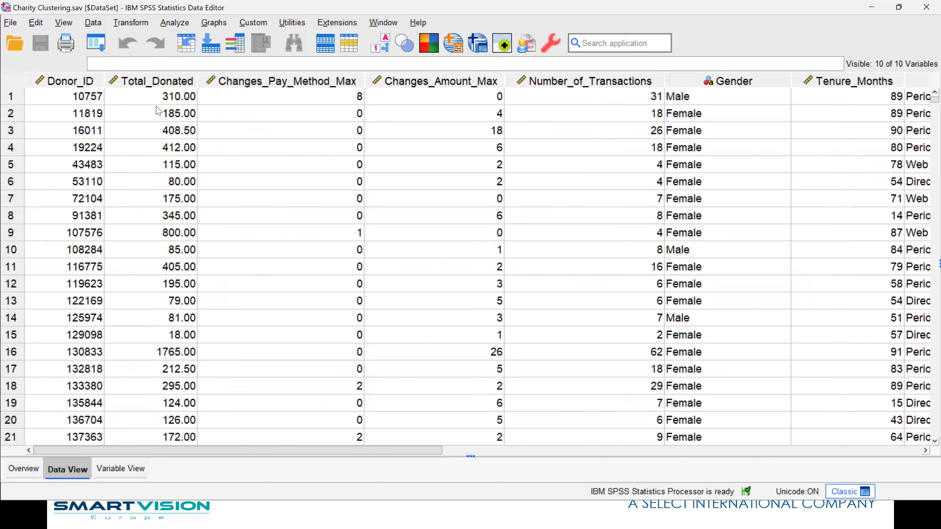
drag(346, 451, 573, 468)
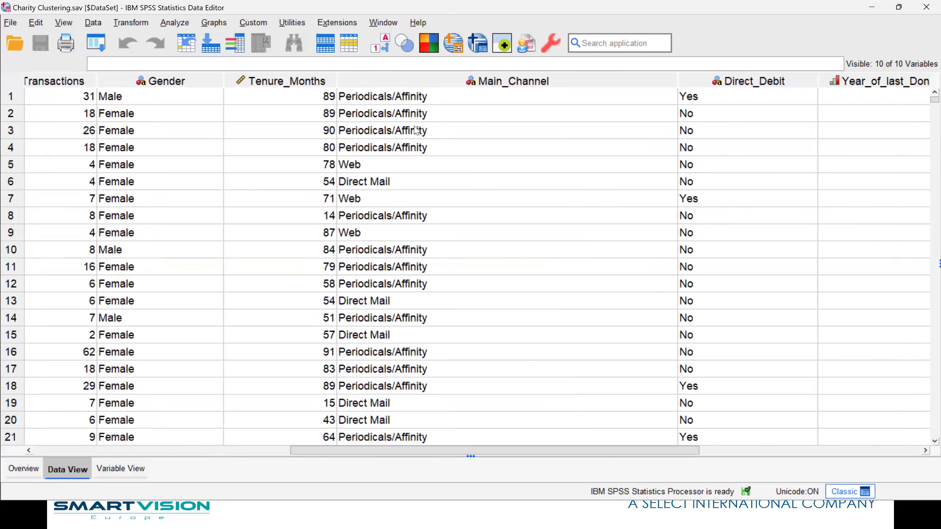
Run descriptive statistics on Main_Channel, view its frequency table and return to the data
right_click(417, 130)
click(467, 301)
click(293, 241)
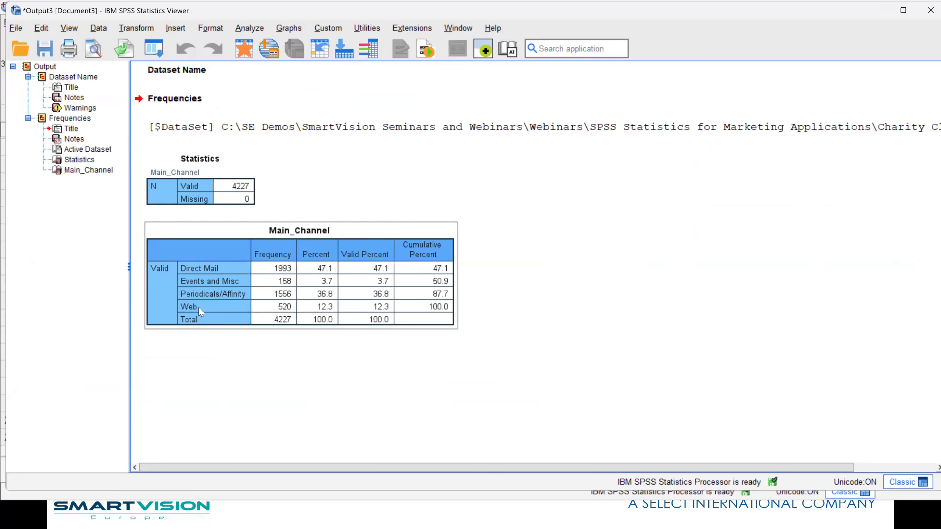
click(241, 56)
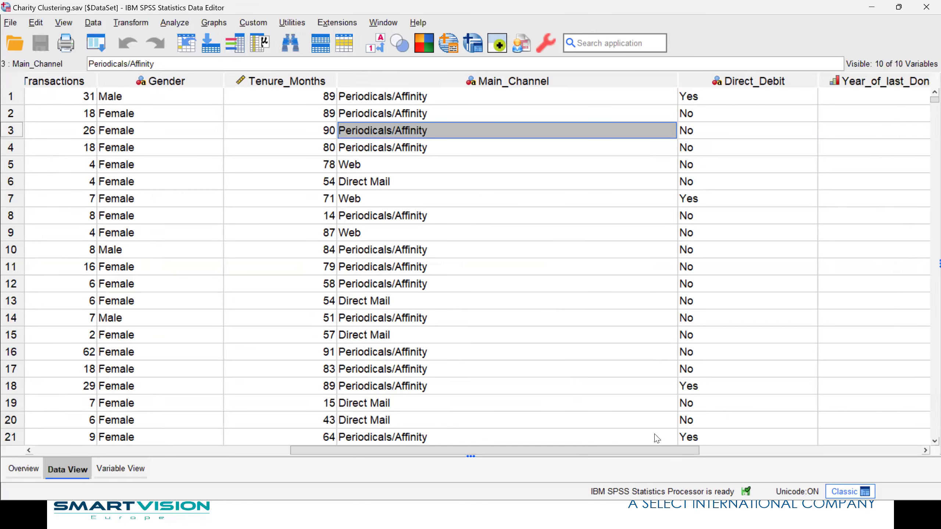
Examine the remaining donor columns through Year_of_last_Donation and go back to the first variables
drag(685, 450, 716, 452)
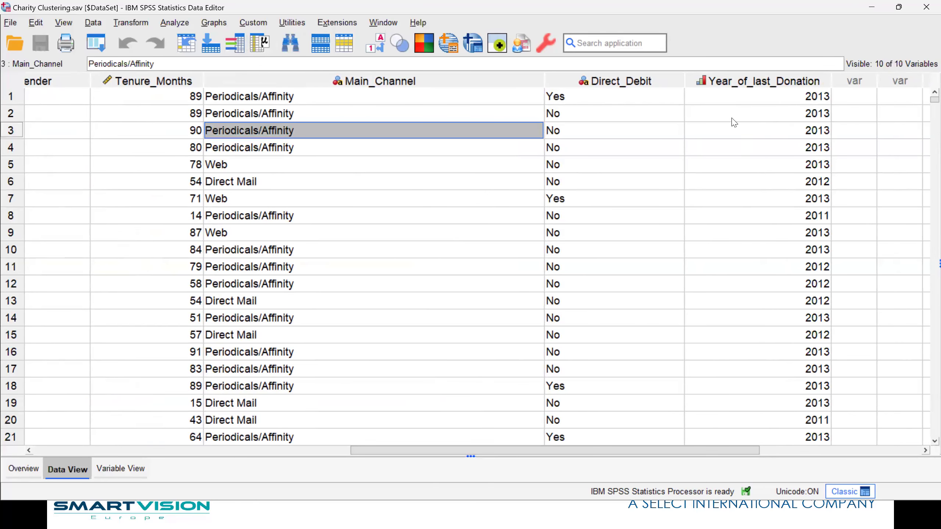
drag(703, 450, 275, 449)
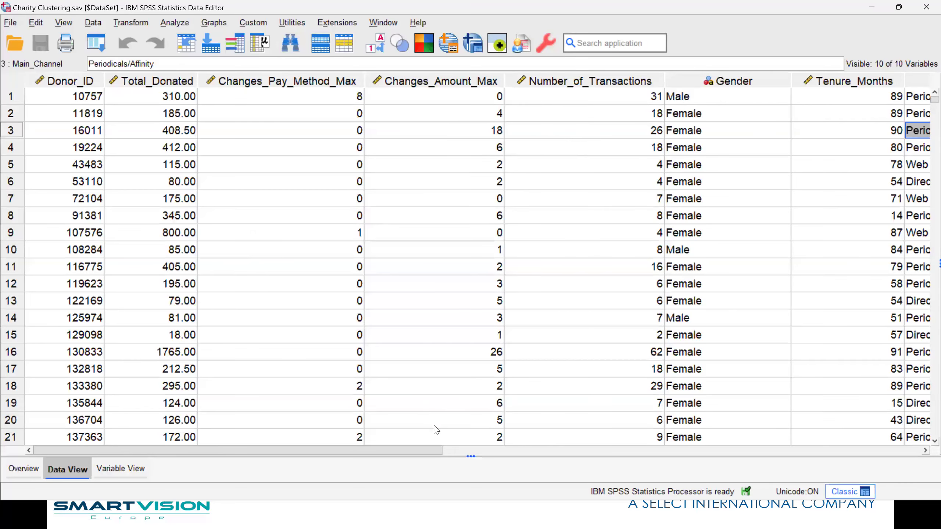
drag(426, 450, 338, 438)
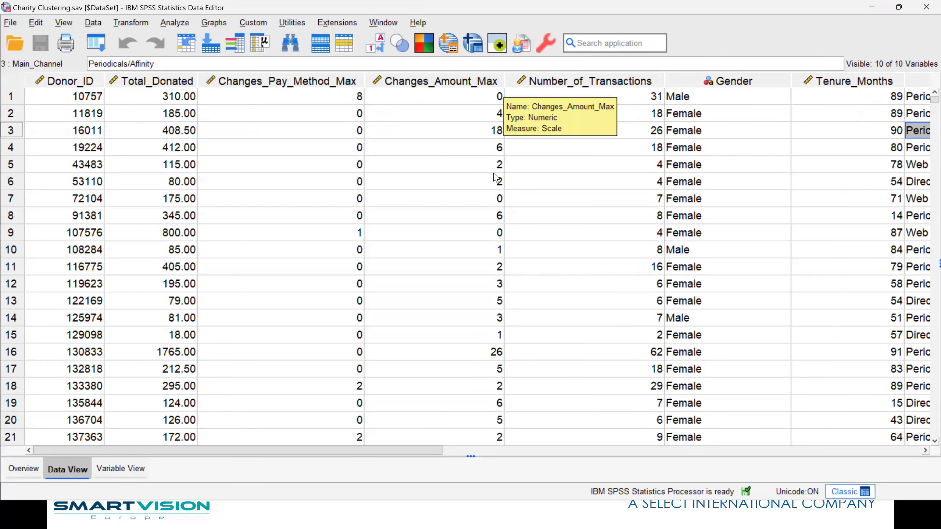
click(511, 451)
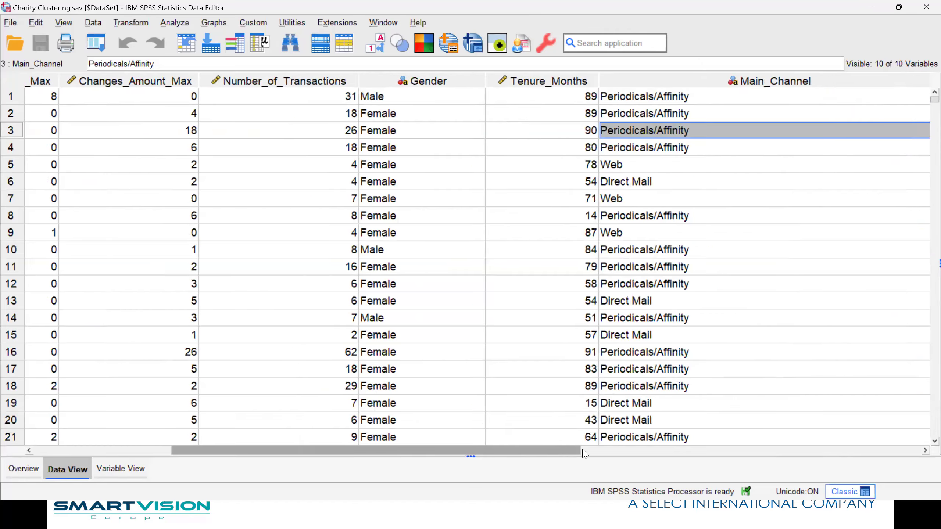
drag(344, 448, 193, 449)
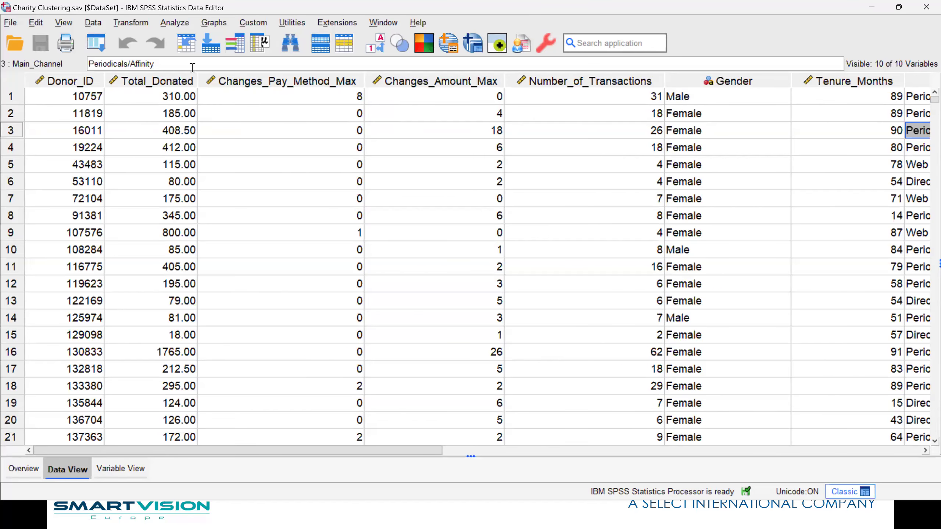
Set up a TwoStep Cluster analysis with Total_Donated, Changes_Pay_Method_Max, Changes_Amount_Max, Number_of_Transactions and Tenure_Months as continuous variables
click(172, 23)
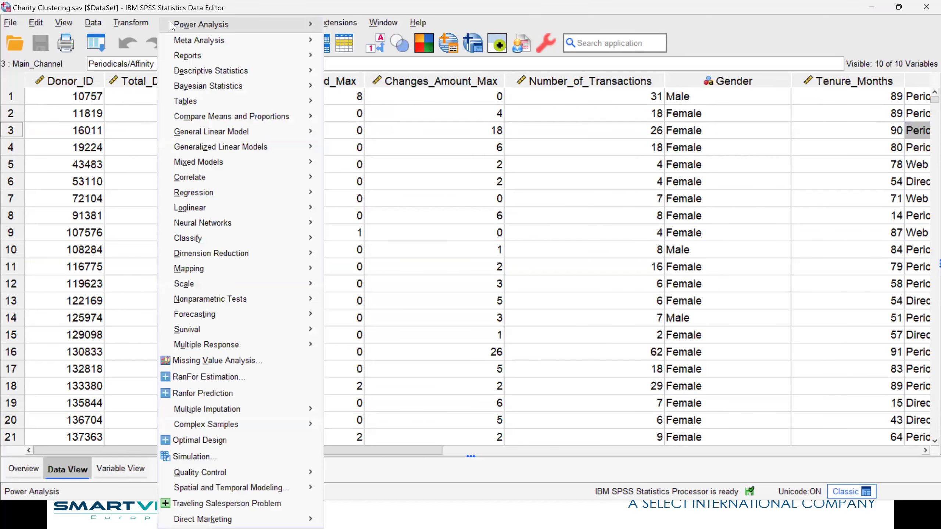
mouse_move(231, 240)
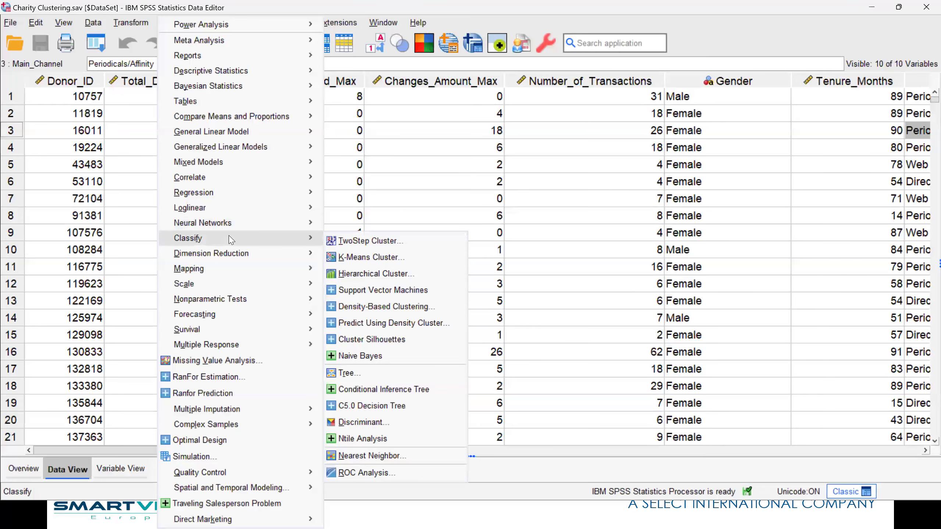
click(405, 244)
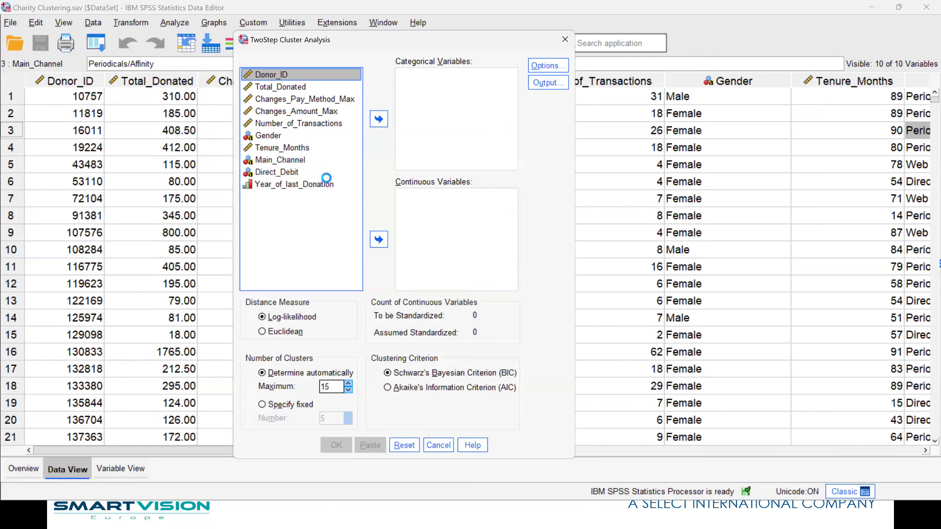
click(272, 87)
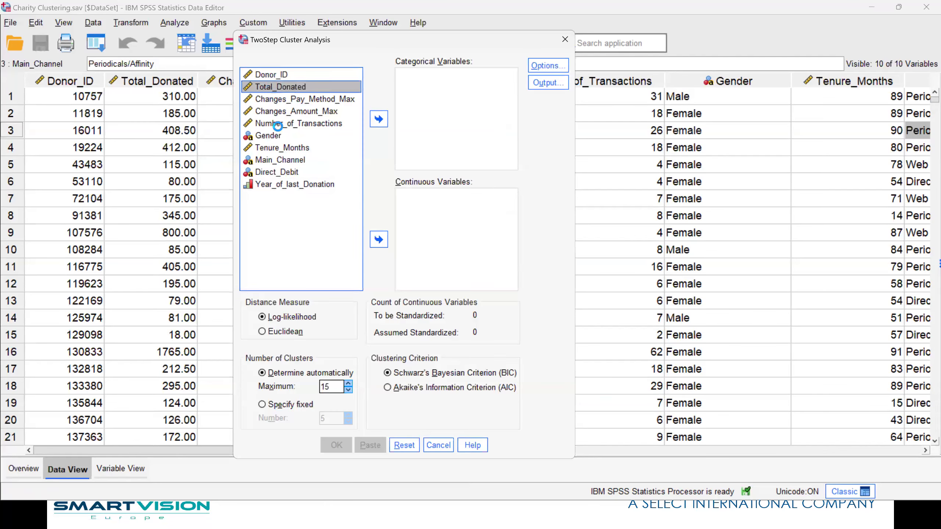
shift+click(278, 123)
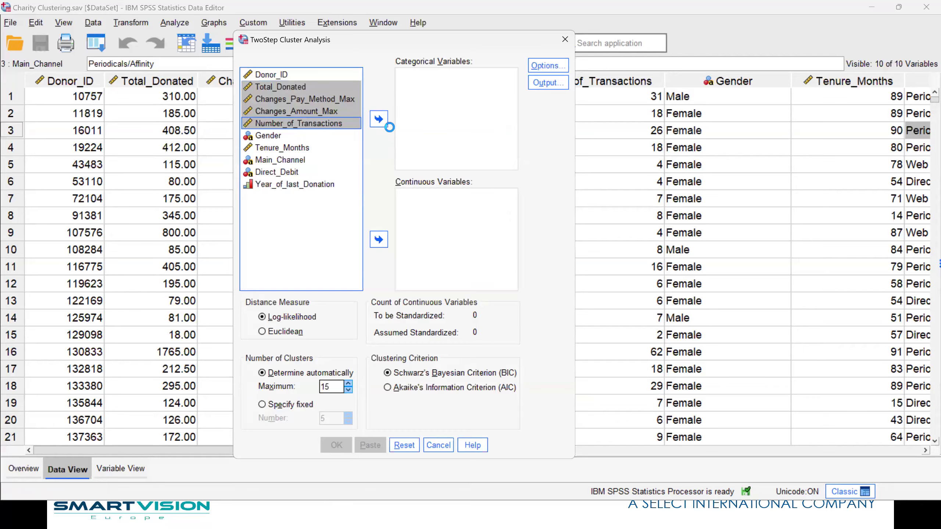
click(379, 239)
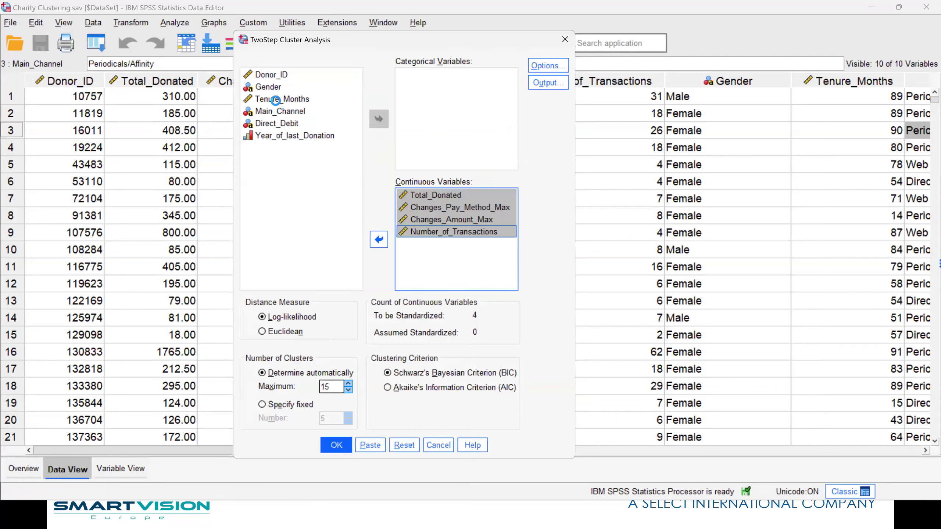
click(282, 98)
click(379, 239)
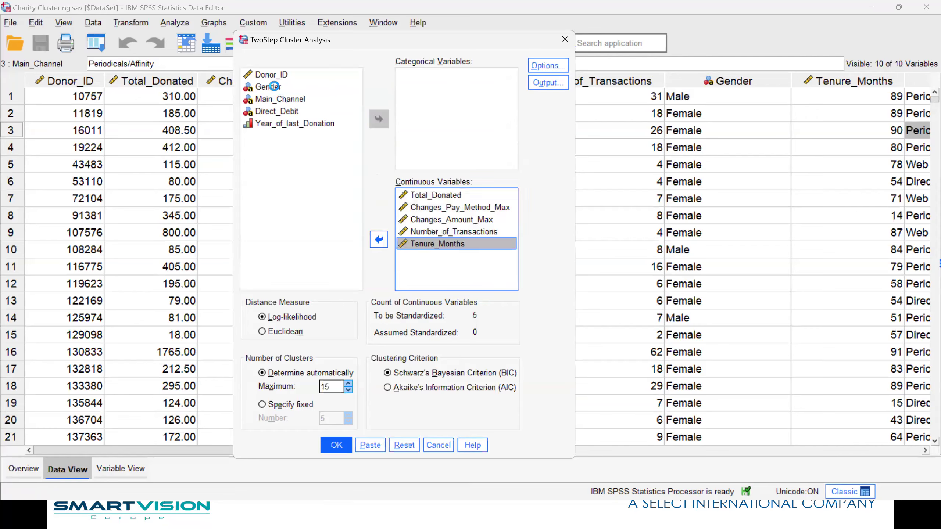
Add Gender, Main_Channel and Direct_Debit as categorical variables and run the TwoStep Cluster analysis
click(271, 88)
shift+click(277, 100)
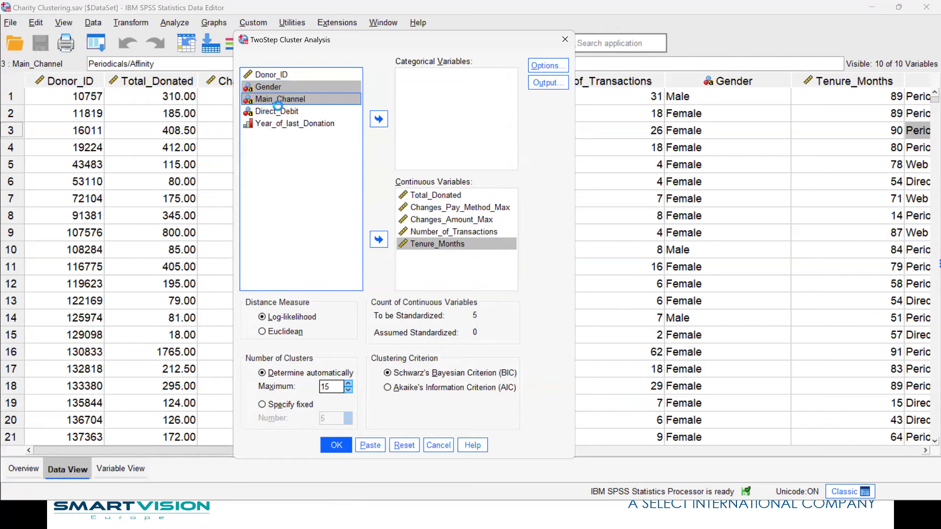
shift+click(279, 111)
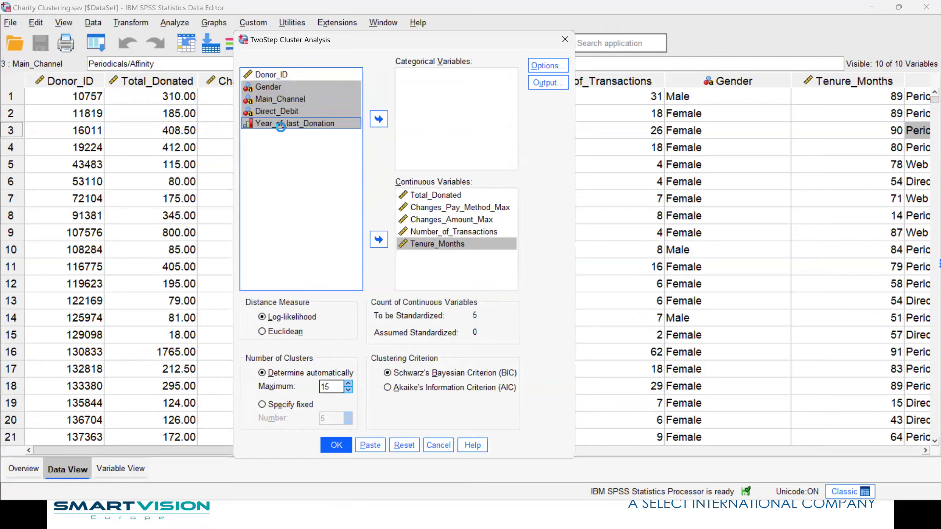
ctrl+click(265, 124)
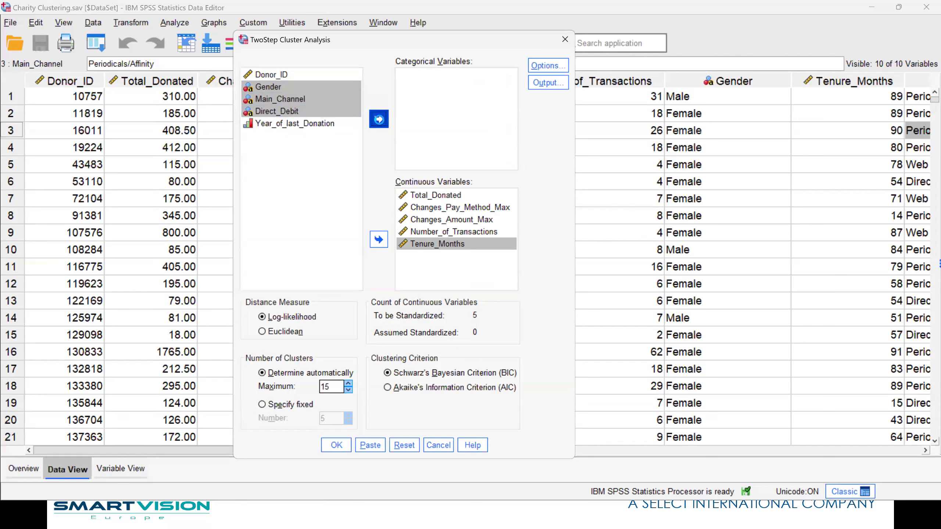
click(378, 119)
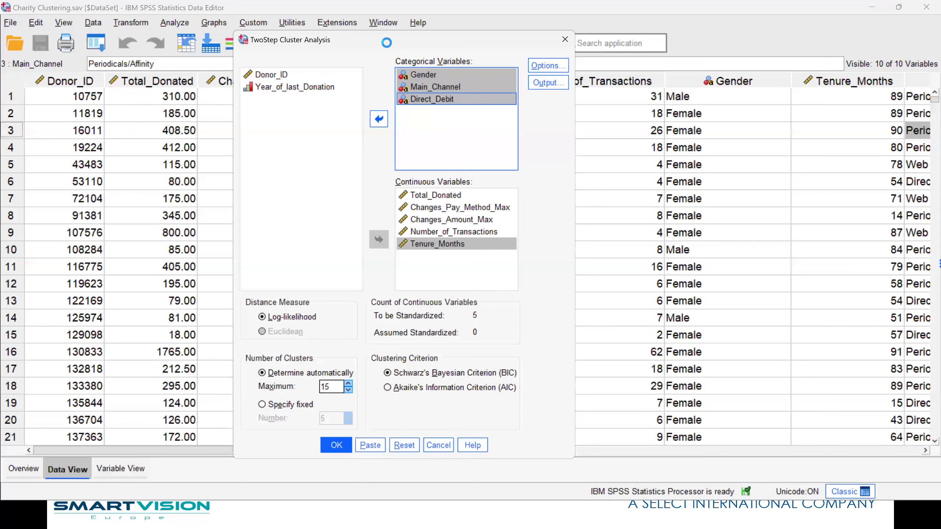
drag(386, 42, 370, 13)
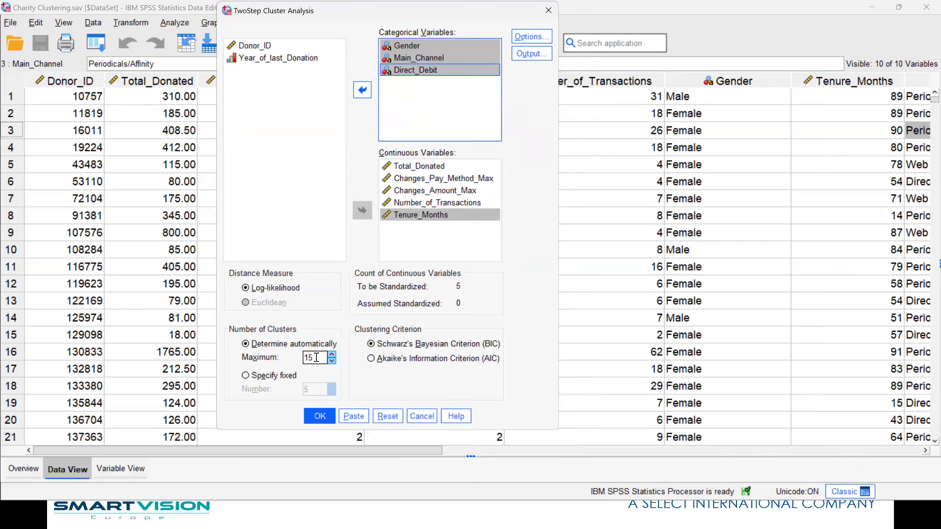
click(326, 416)
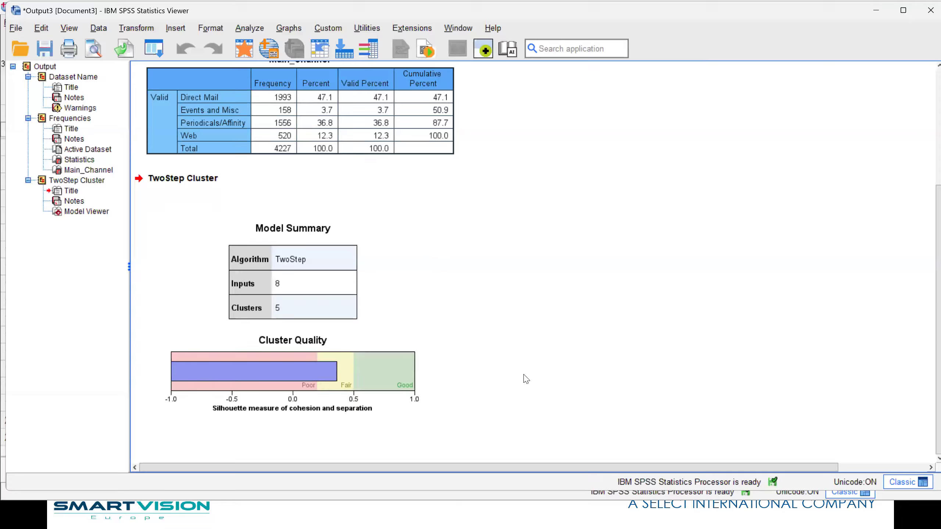
Recall the TwoStep Cluster Analysis settings, check the number of clusters option and close them without running
click(154, 51)
click(169, 72)
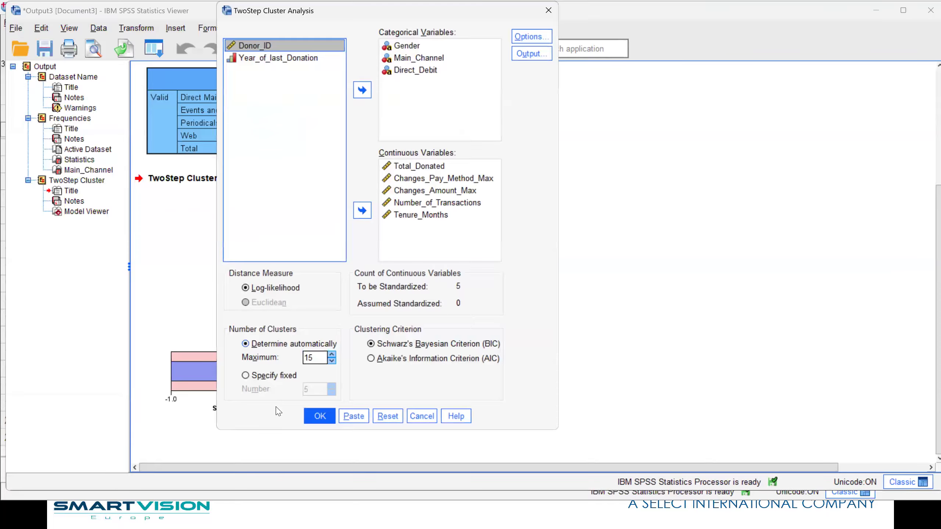
click(260, 344)
click(421, 416)
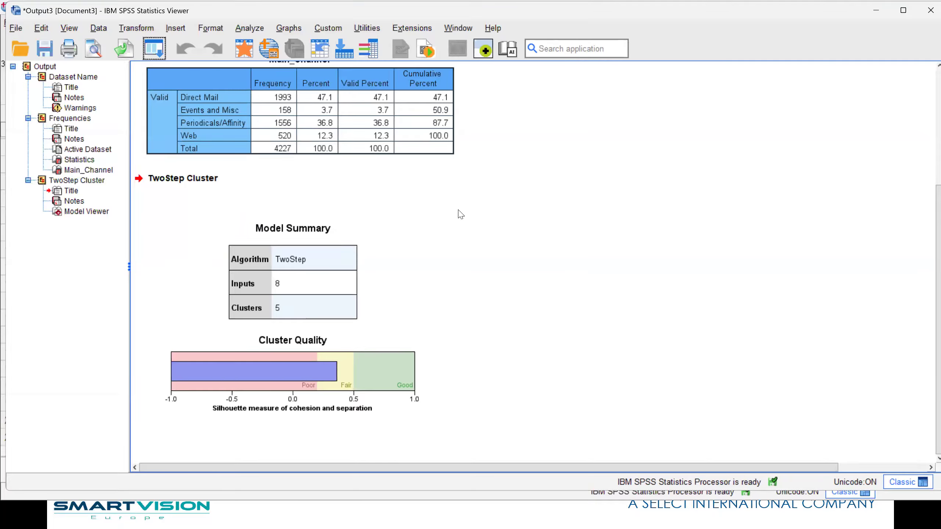
Open the TwoStep cluster model in the Model Viewer, show the Clusters view and widen its pane
click(389, 266)
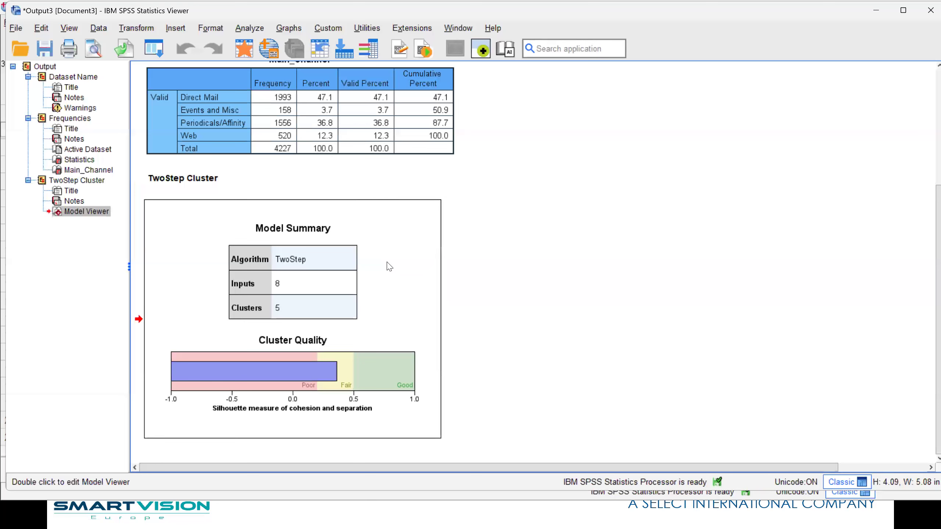
double_click(388, 266)
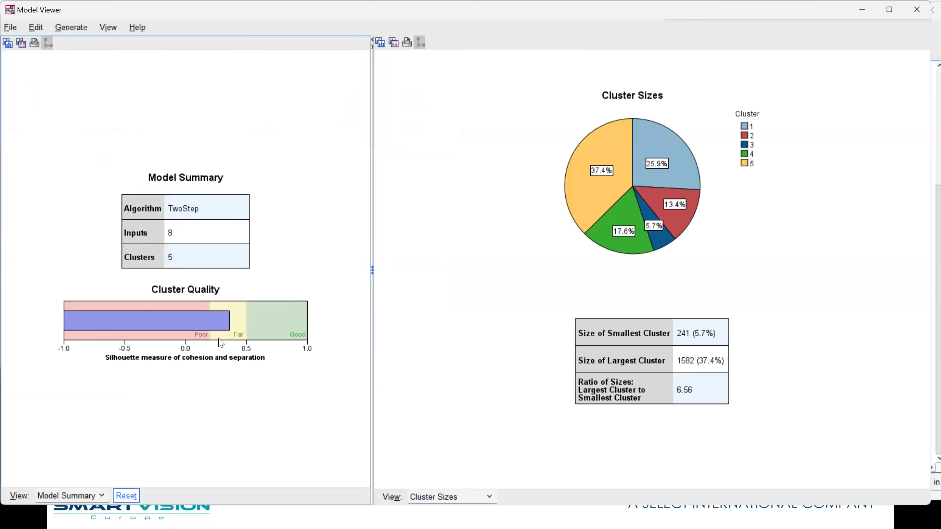
click(93, 500)
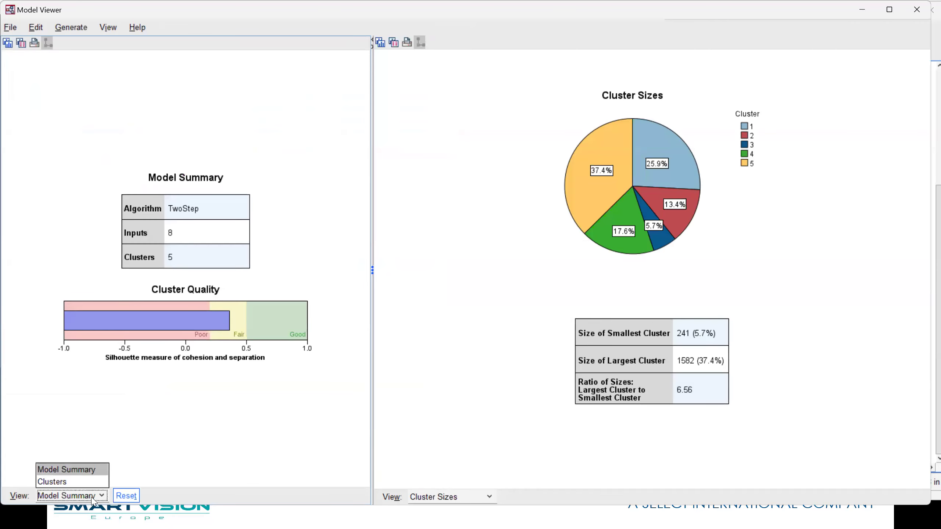
click(67, 483)
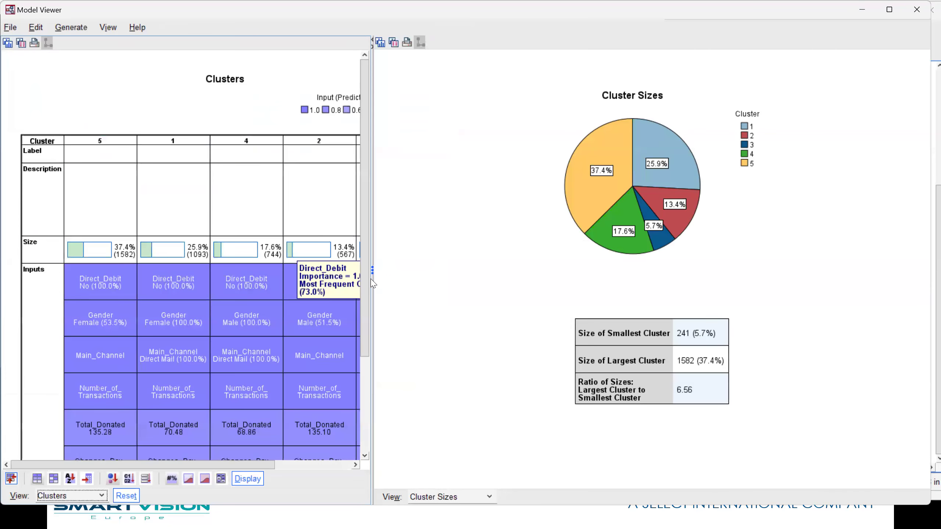
drag(371, 281, 483, 280)
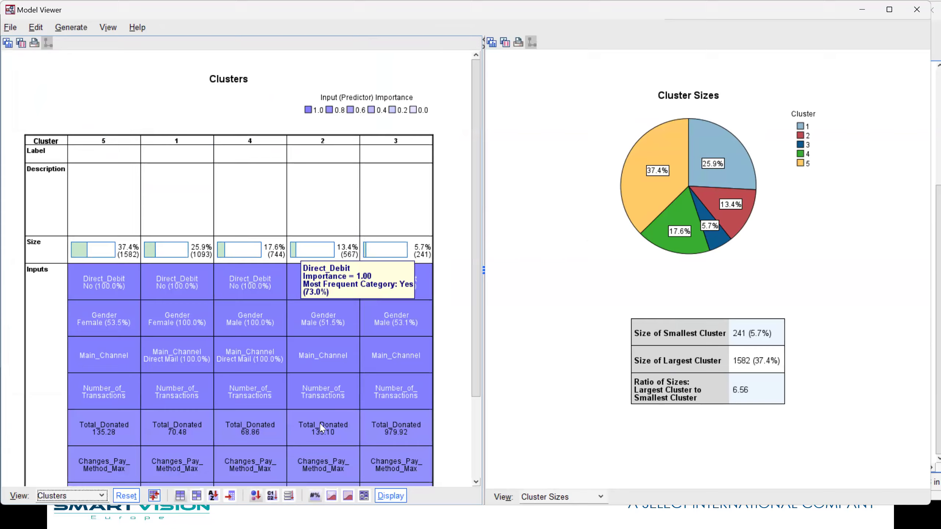
Sort the clusters in numerical order from 1 to 5 and inspect the cluster sizes and Direct_Debit input for cluster 1
click(269, 496)
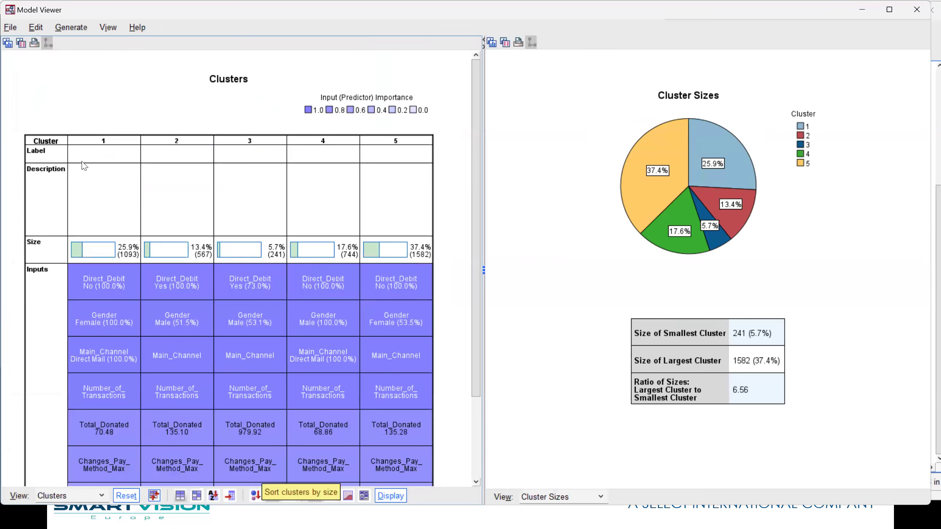
click(99, 153)
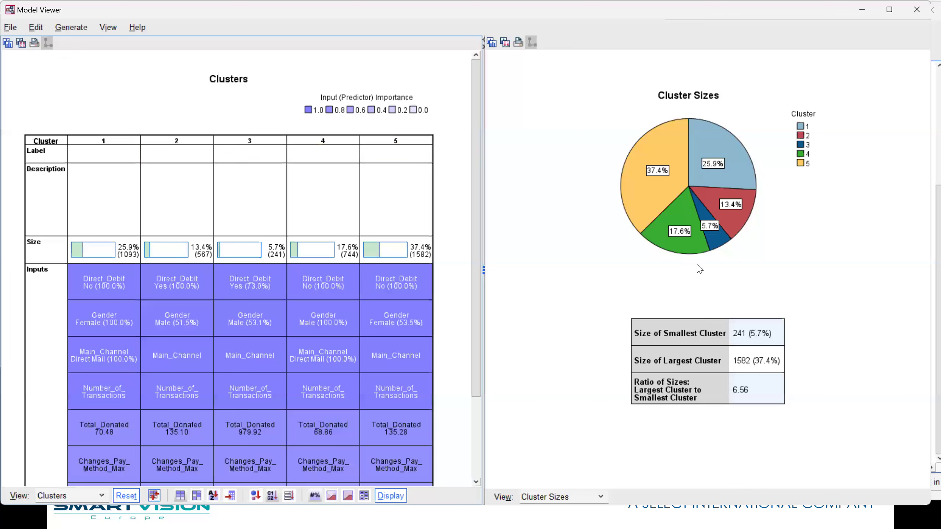
mouse_move(670, 198)
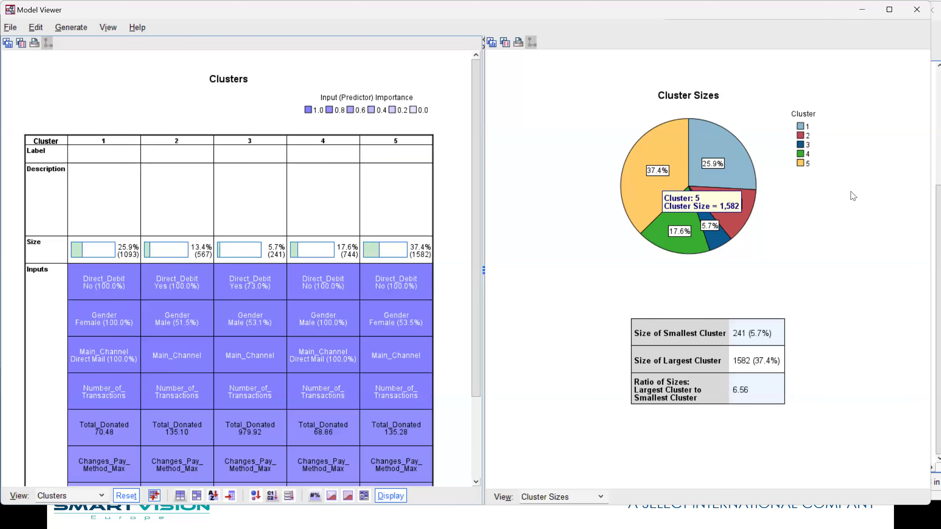
mouse_move(724, 247)
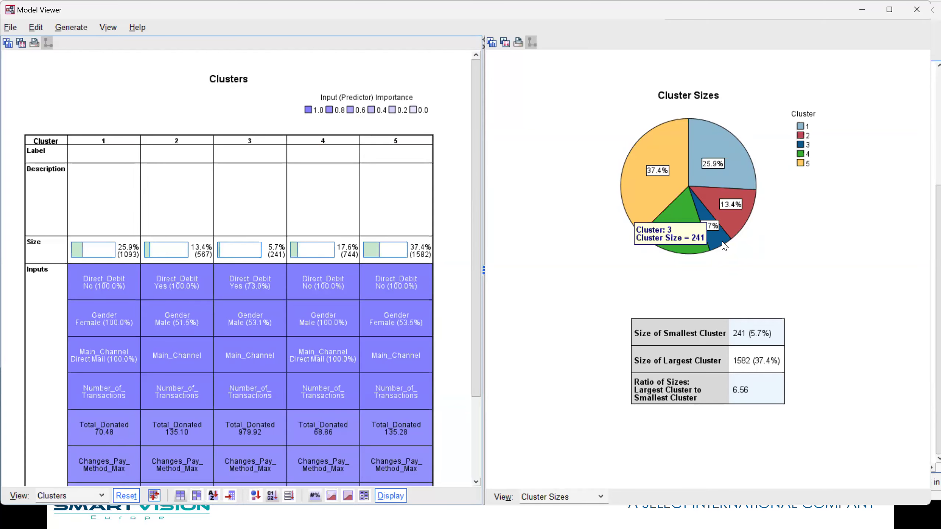
mouse_move(95, 294)
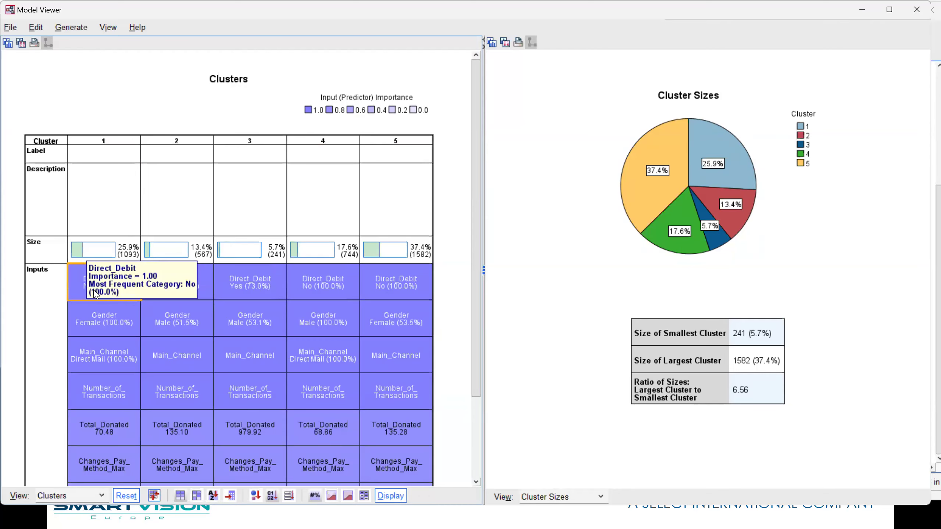
Compare the Direct_Debit cell distributions across clusters 1 to 5, rechecking clusters 2 and 3
click(96, 294)
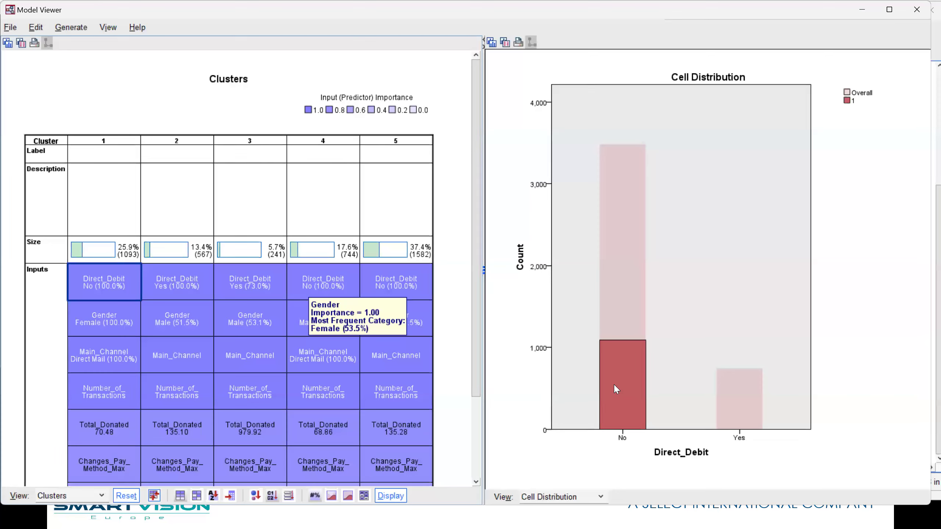
click(173, 280)
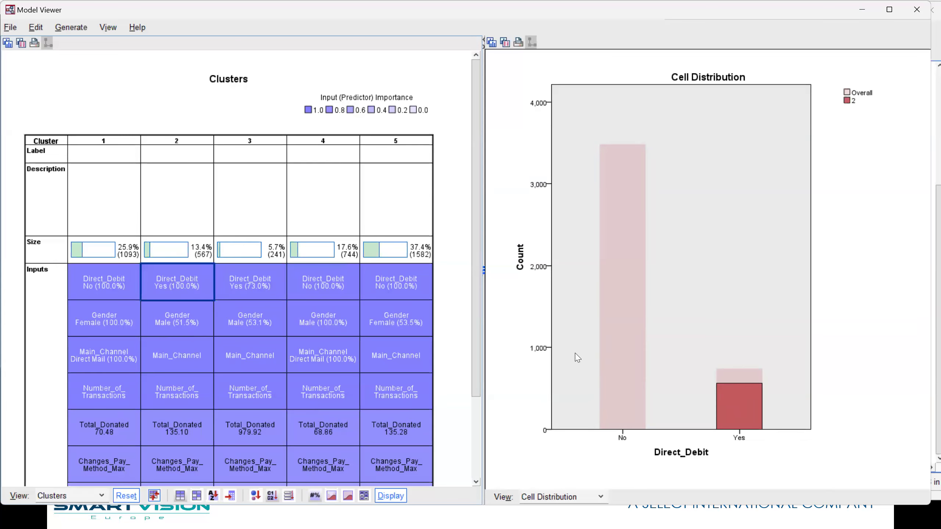
click(262, 288)
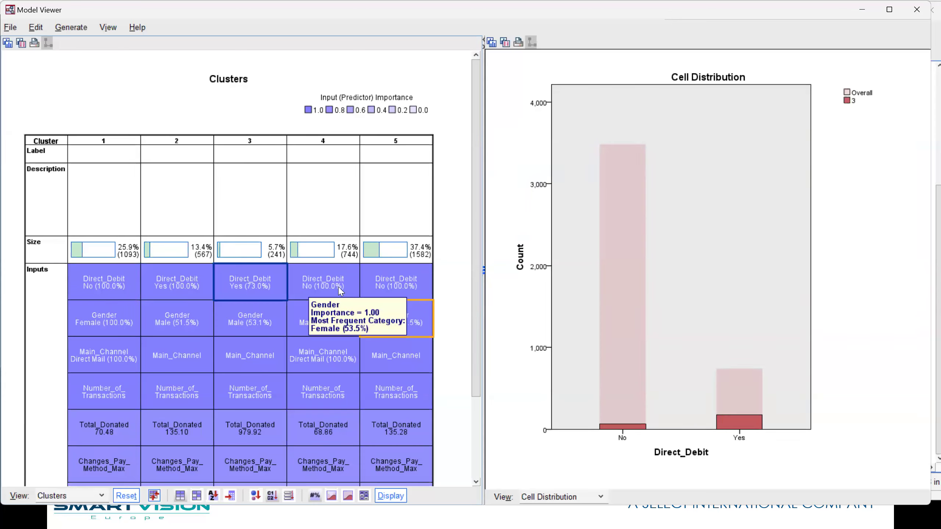
click(323, 288)
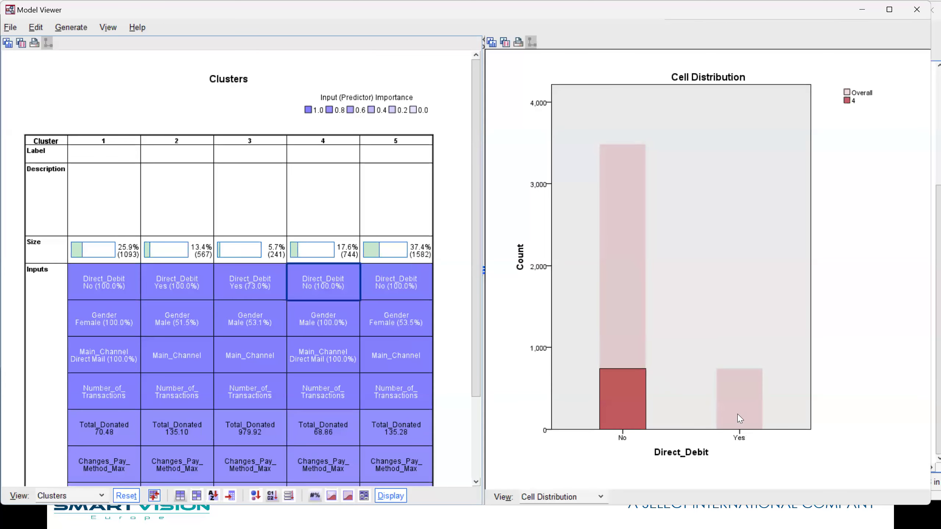
click(421, 289)
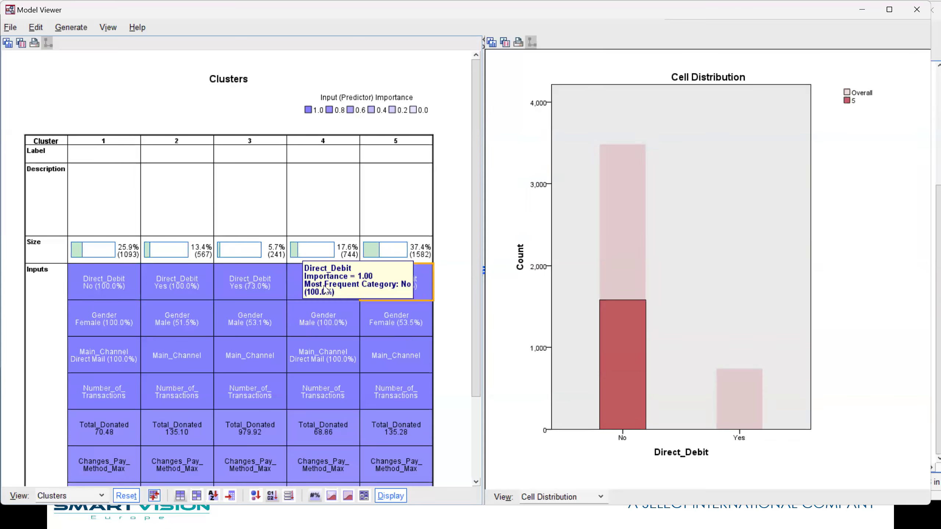
click(273, 289)
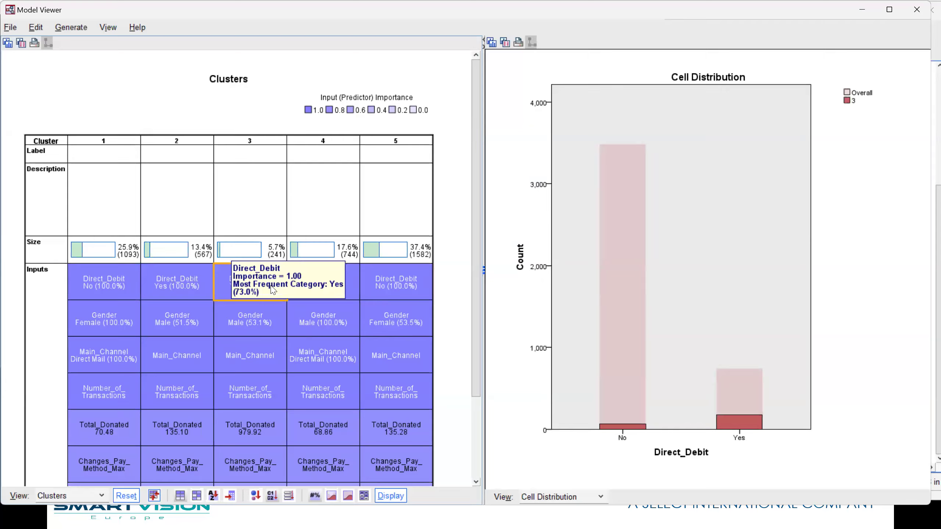
click(180, 292)
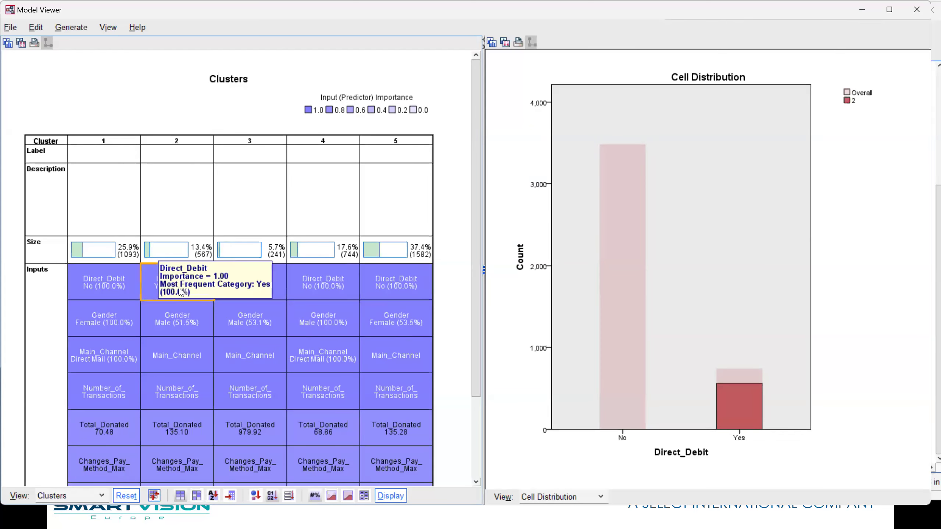
click(236, 295)
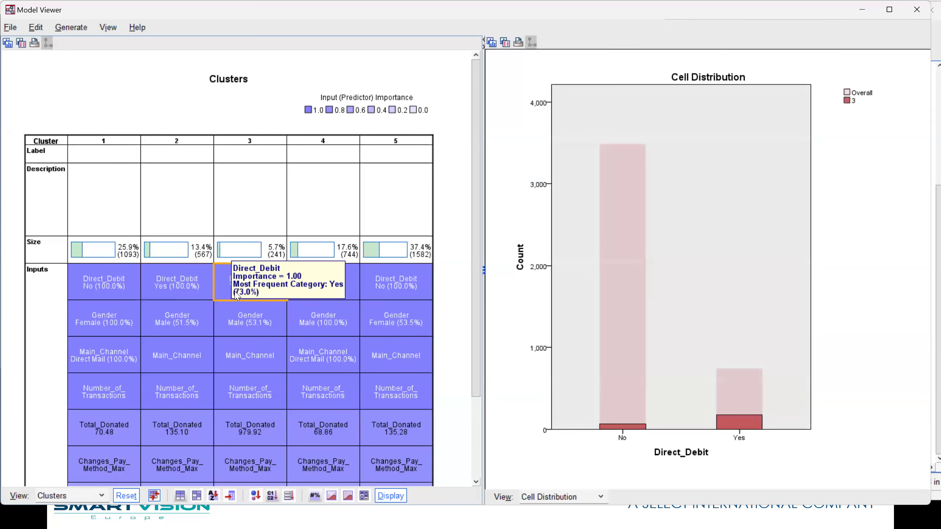
View the Gender cell distribution for each of clusters 1 to 5
click(107, 334)
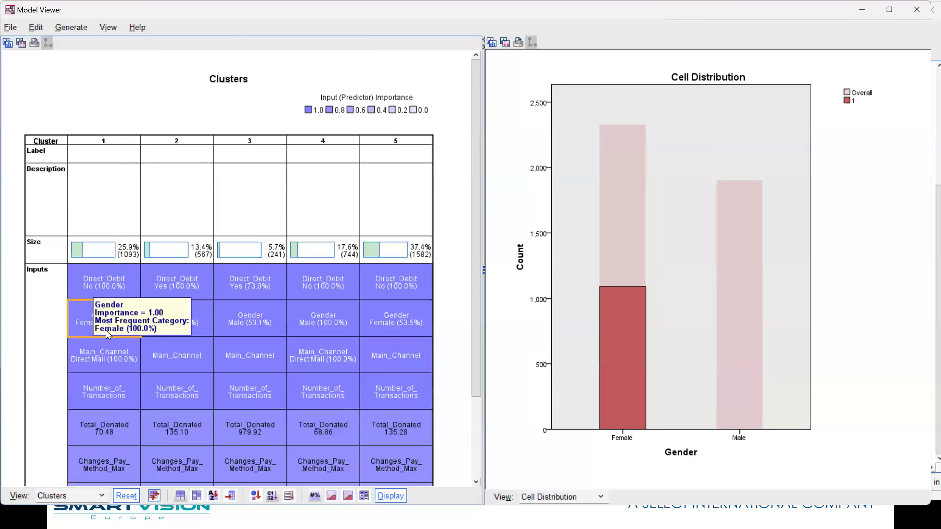
click(172, 334)
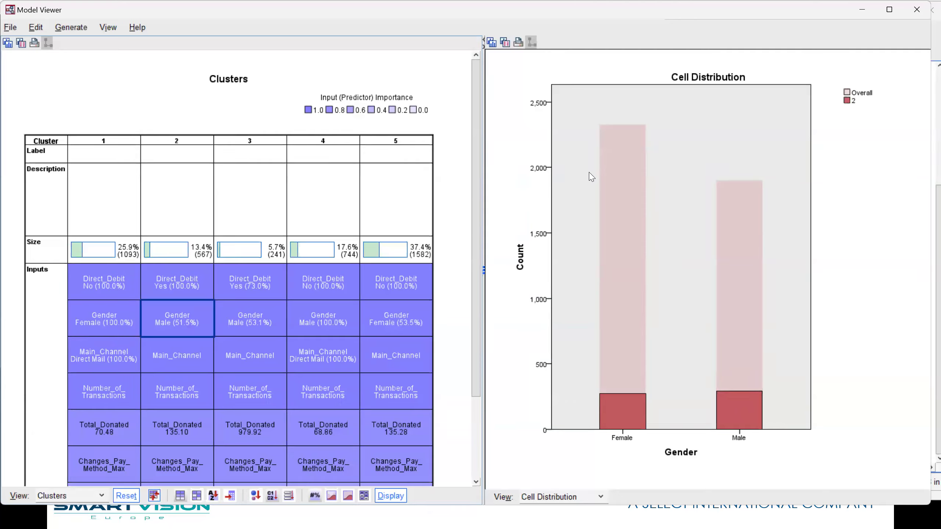
mouse_move(261, 325)
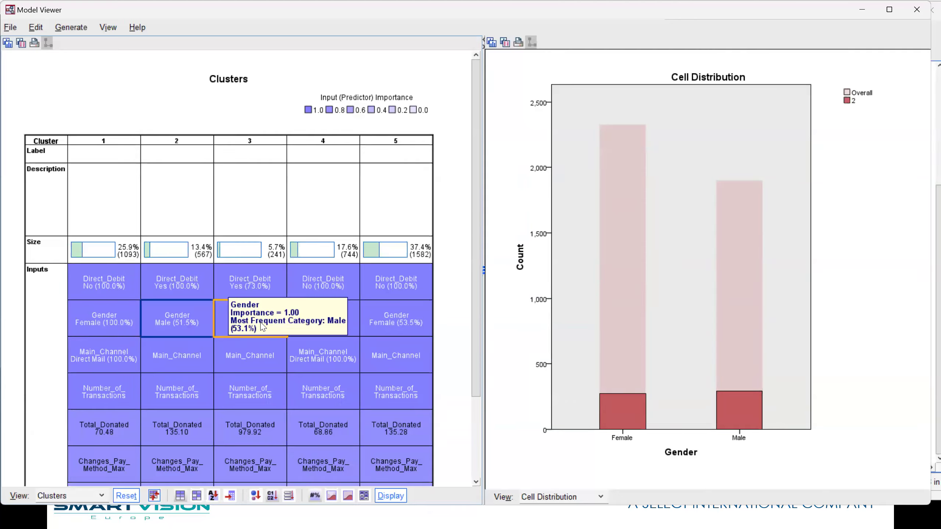
click(250, 328)
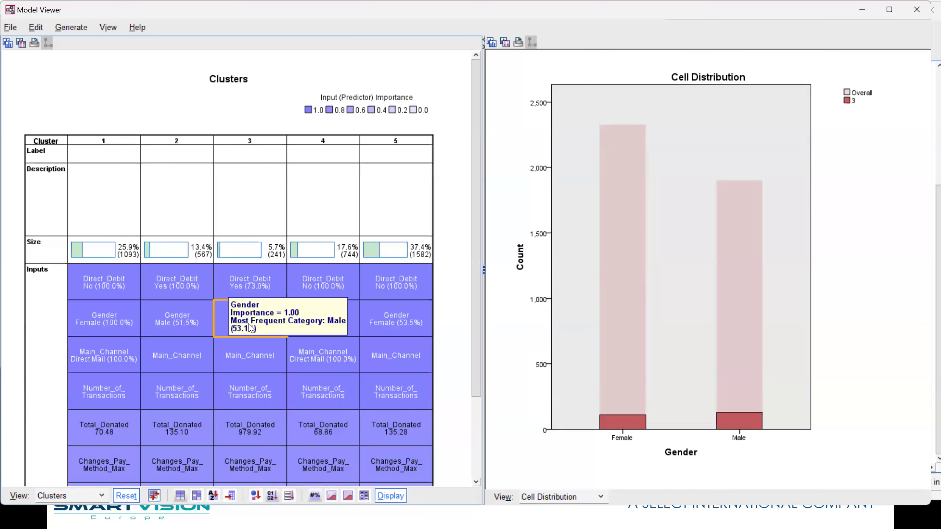
click(326, 333)
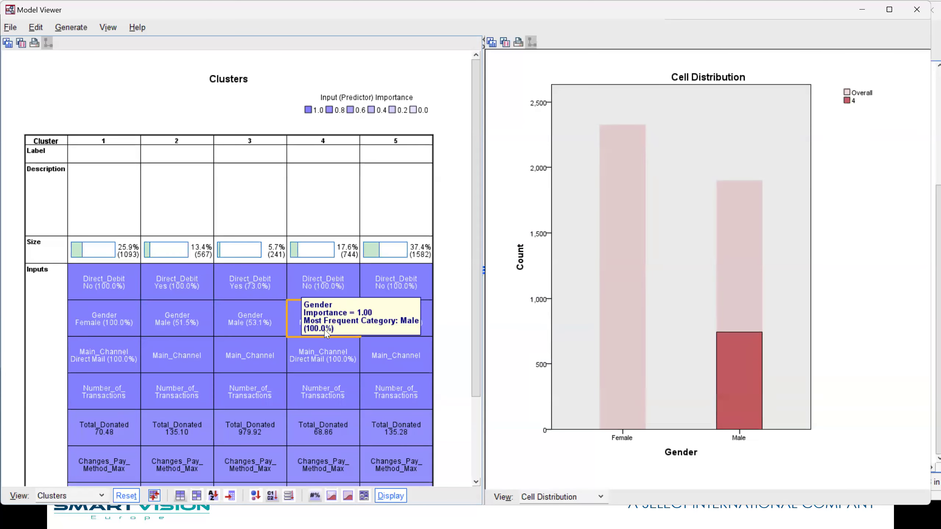
click(407, 328)
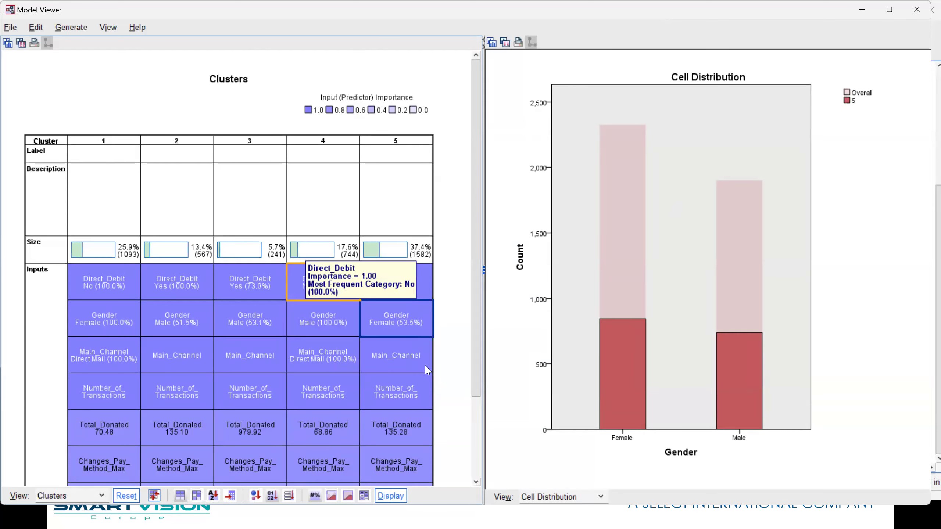
View the Main_Channel cell distribution for each of clusters 1 to 5
click(100, 362)
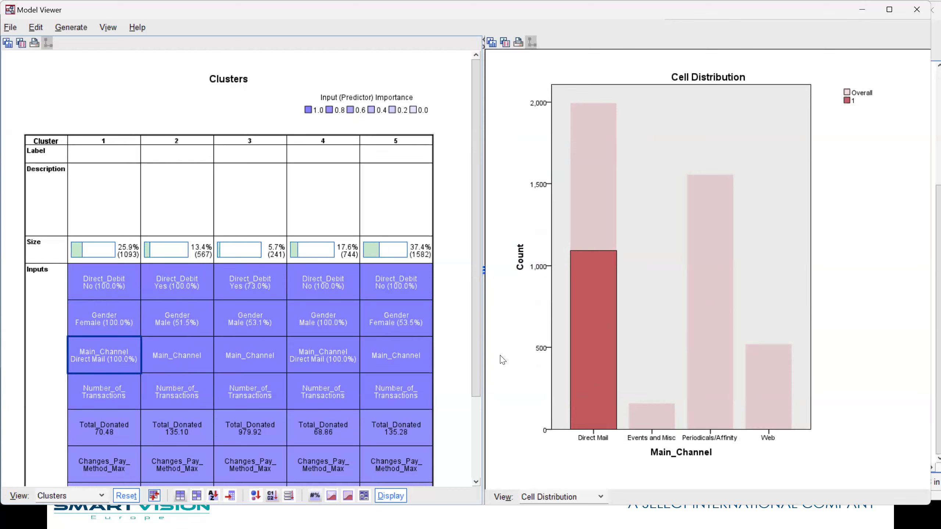
click(181, 366)
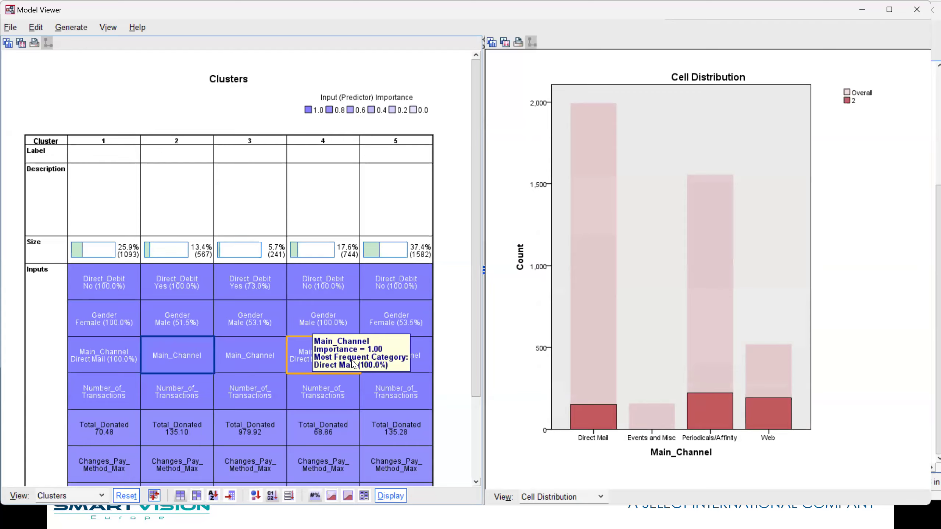
click(255, 365)
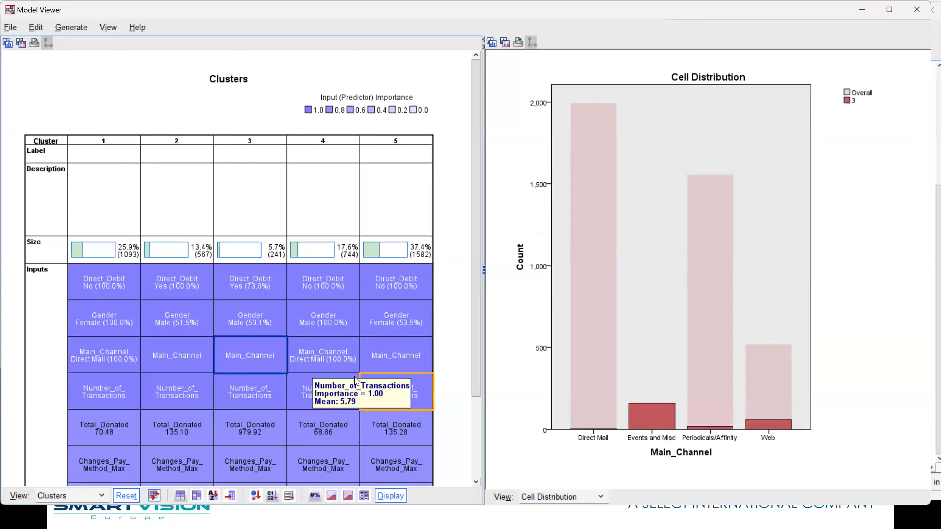
click(342, 365)
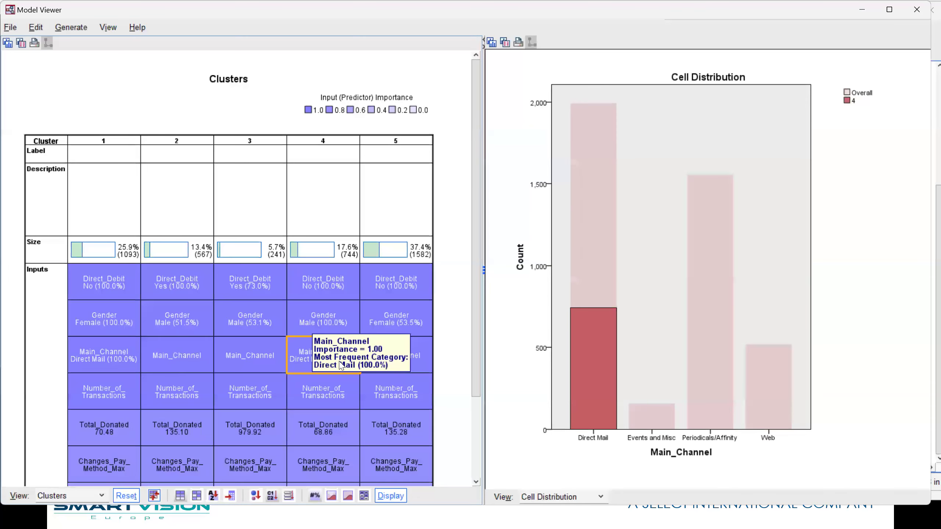
click(410, 366)
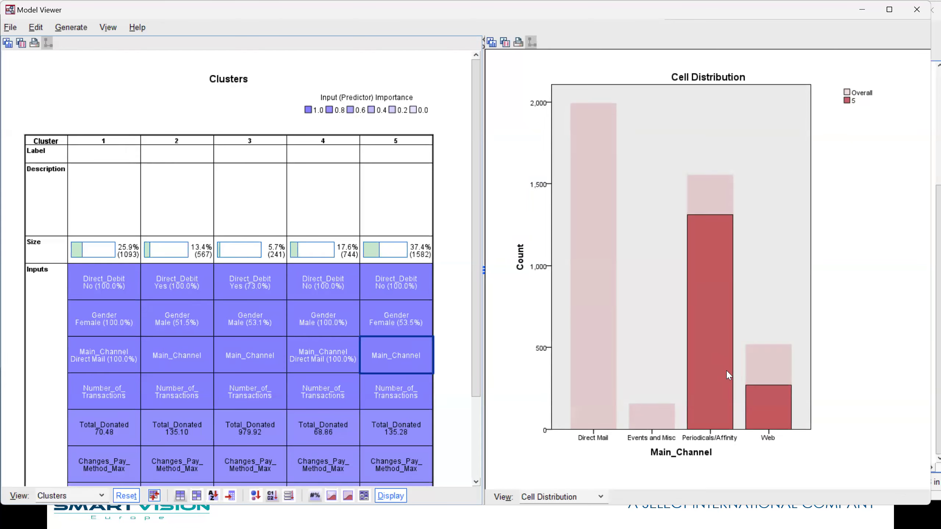
View the Number_of_Transactions cell distribution for cluster 1
click(116, 397)
ctrl+click(170, 395)
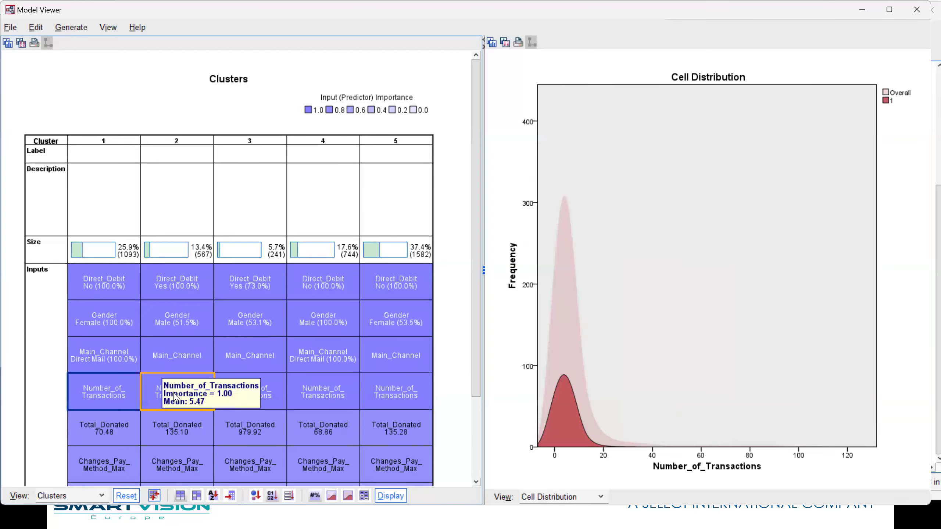
click(99, 405)
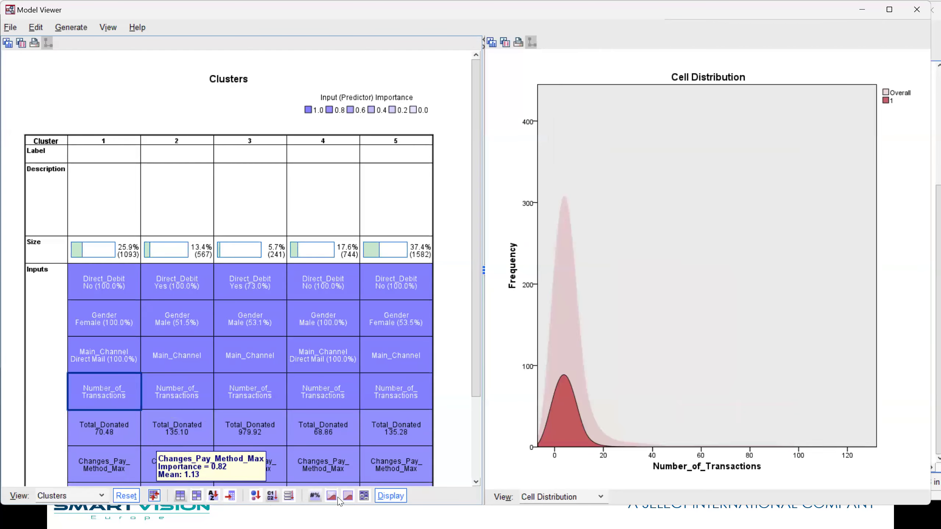
Make the cluster cells show relative distributions, then inspect Number_of_Transactions for clusters 1 and 3 and the remaining inputs down to Tenure_Months
click(347, 497)
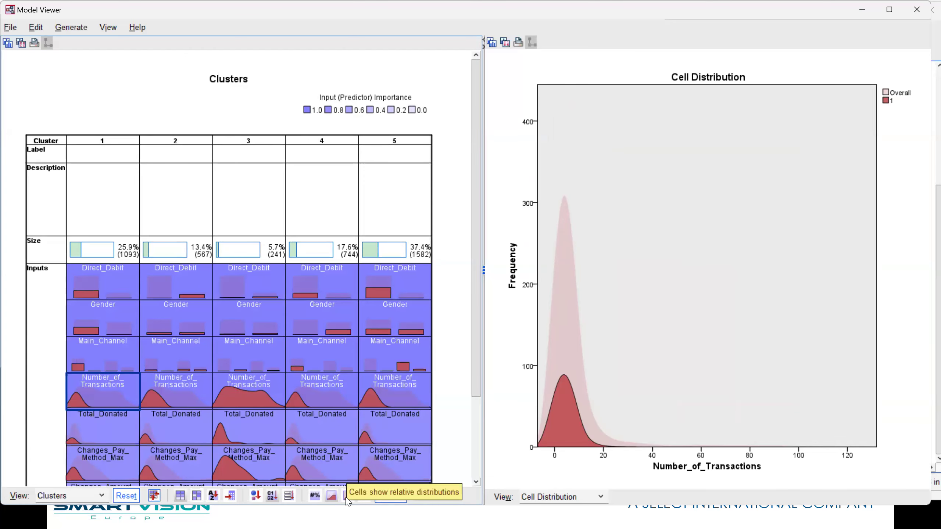
click(96, 404)
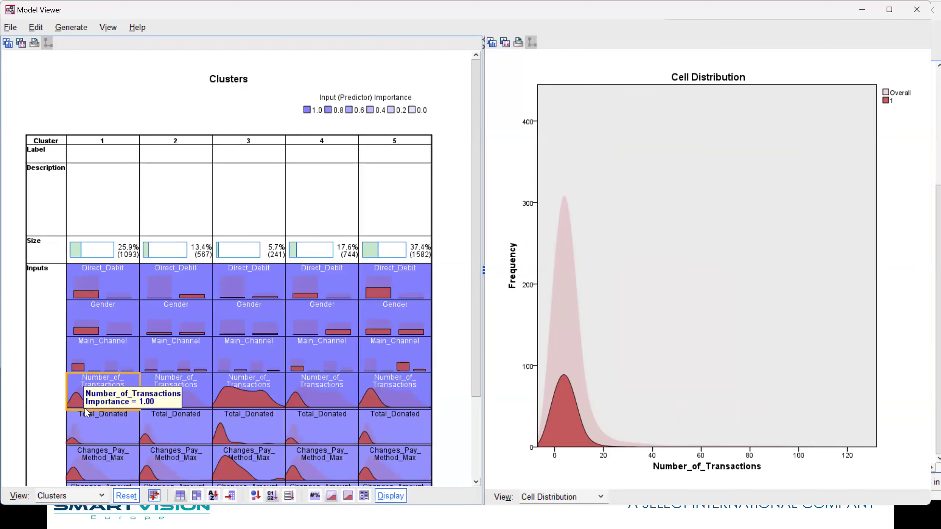
click(272, 398)
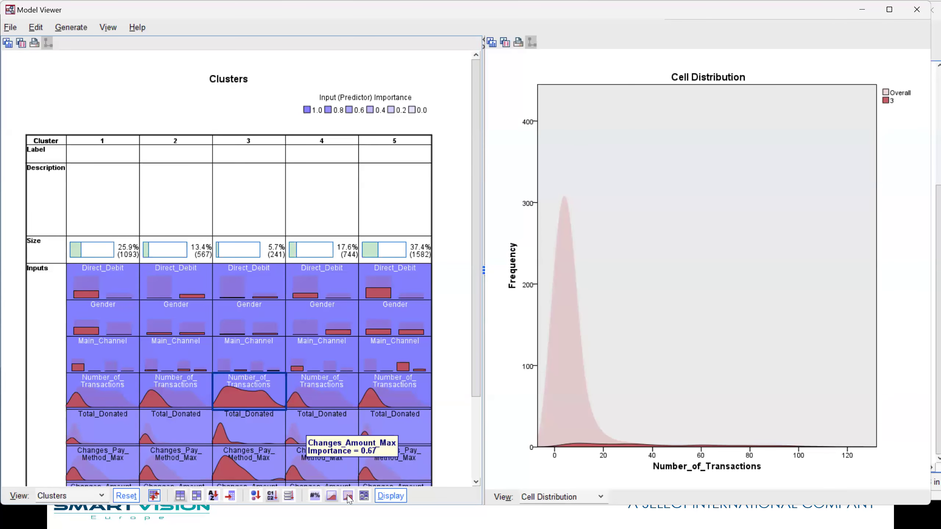
click(600, 497)
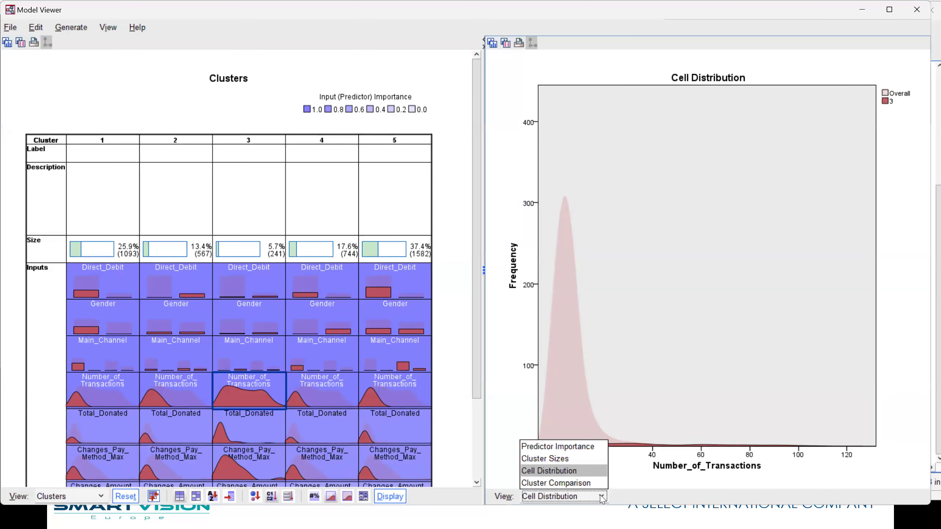
click(602, 497)
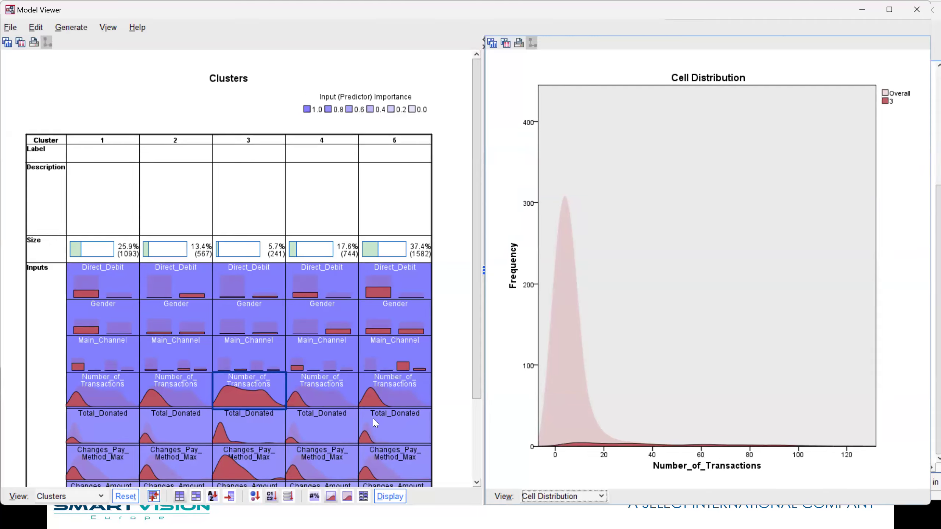
click(283, 403)
drag(478, 396, 481, 480)
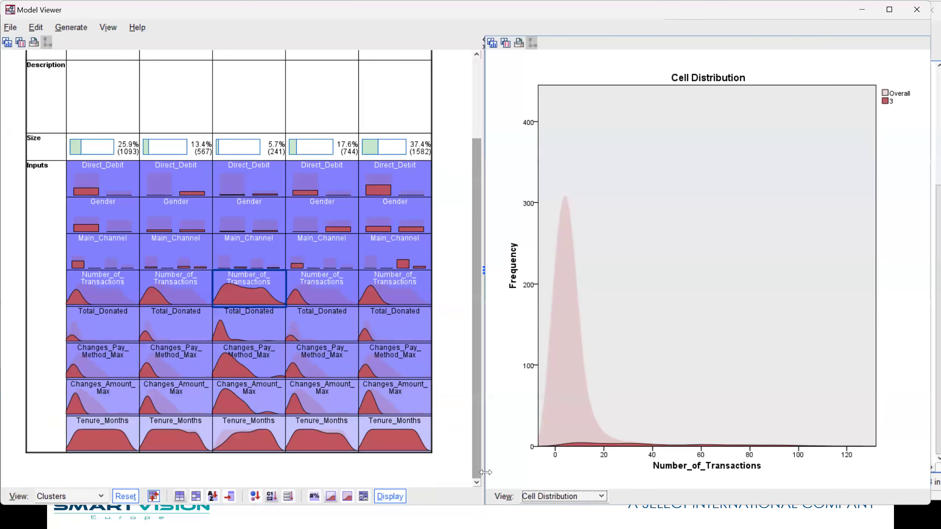
Select all five clusters to display them in the Cluster Comparison view and widen the comparison pane
scroll(201, 277, up, 3)
click(116, 140)
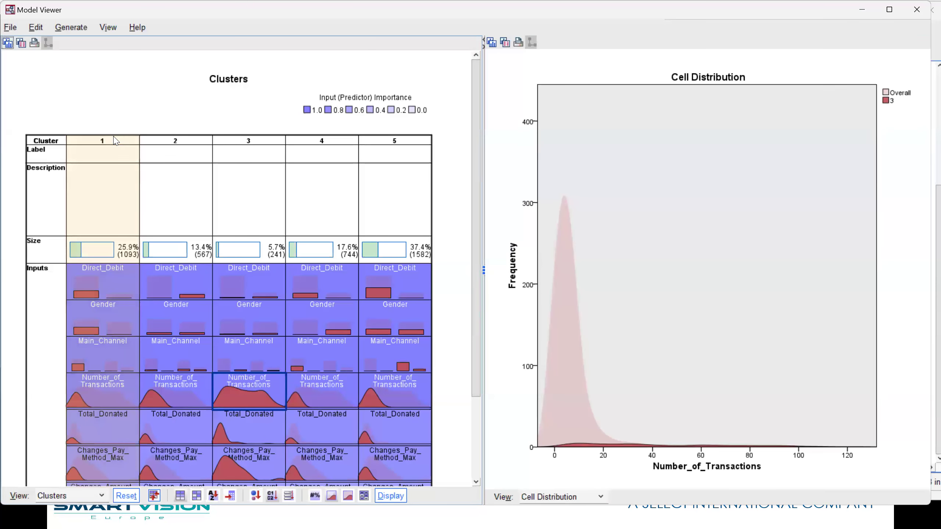
ctrl+click(168, 146)
ctrl+click(257, 146)
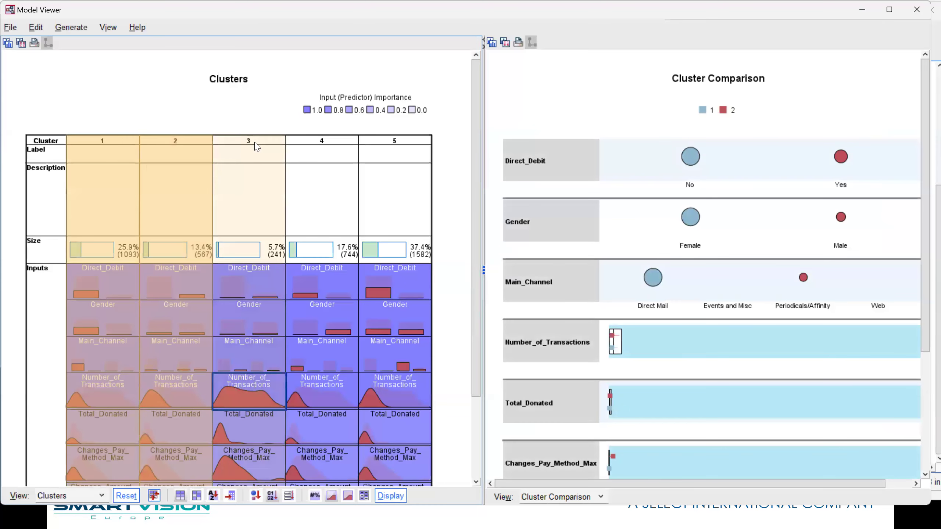
ctrl+click(321, 152)
ctrl+click(382, 149)
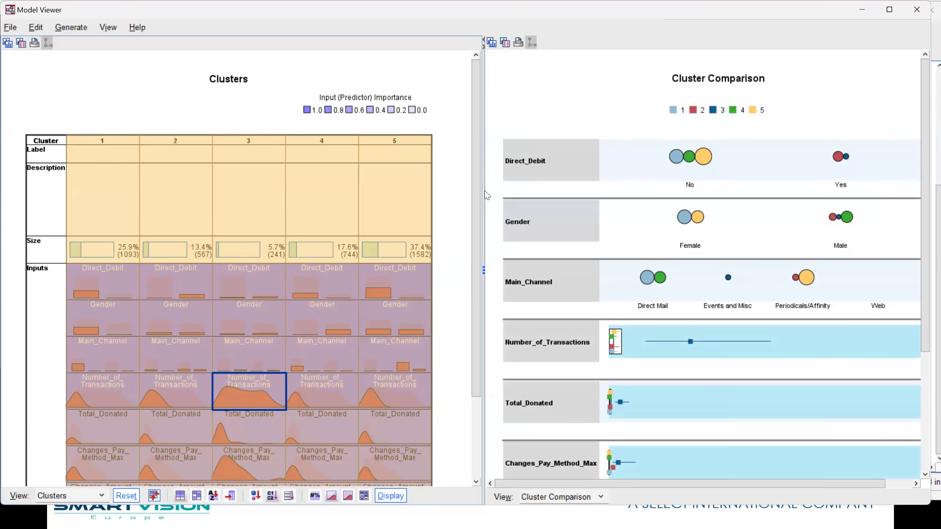
drag(483, 195, 369, 191)
Examine cluster 3's medians and quantiles for Tenure_Months, Changes_Amount_Max and Changes_Pay_Method_Max in the cluster comparison
scroll(870, 271, down, 1)
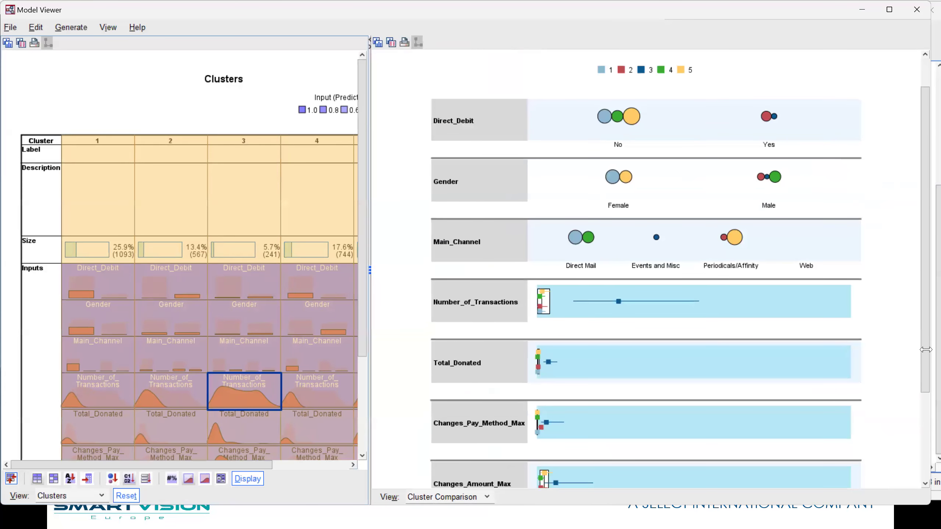
scroll(852, 452, down, 3)
mouse_move(734, 421)
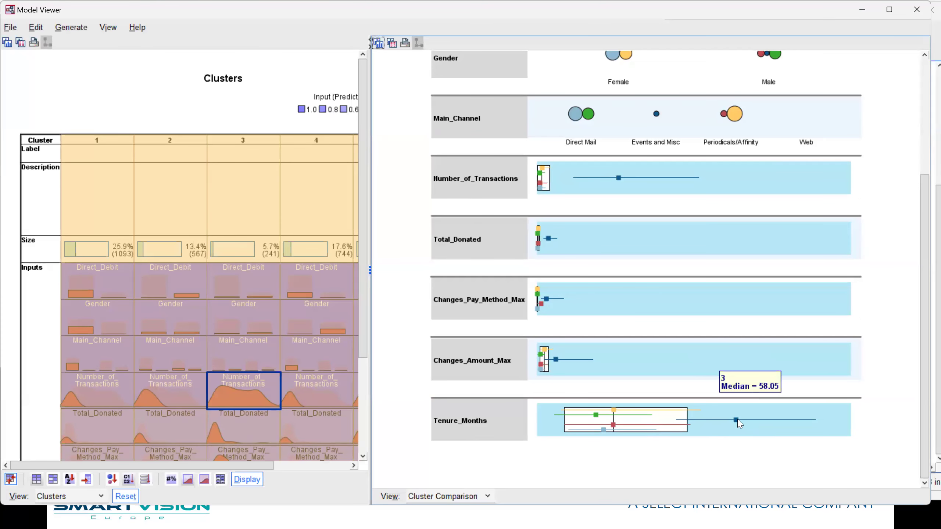
mouse_move(597, 417)
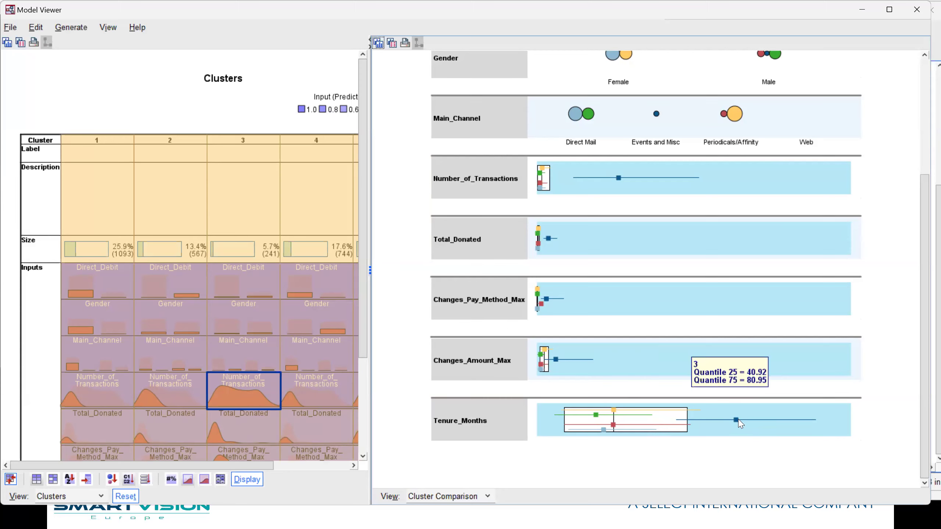
mouse_move(556, 362)
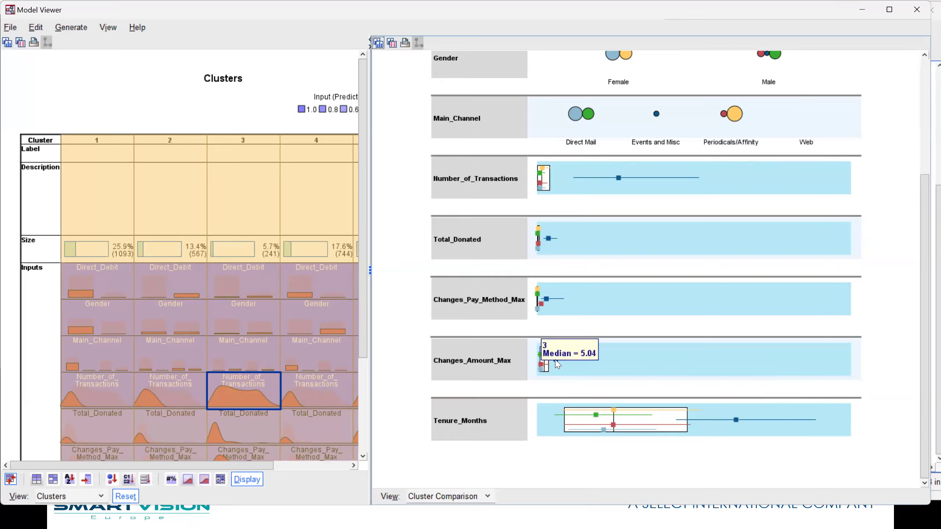
mouse_move(547, 303)
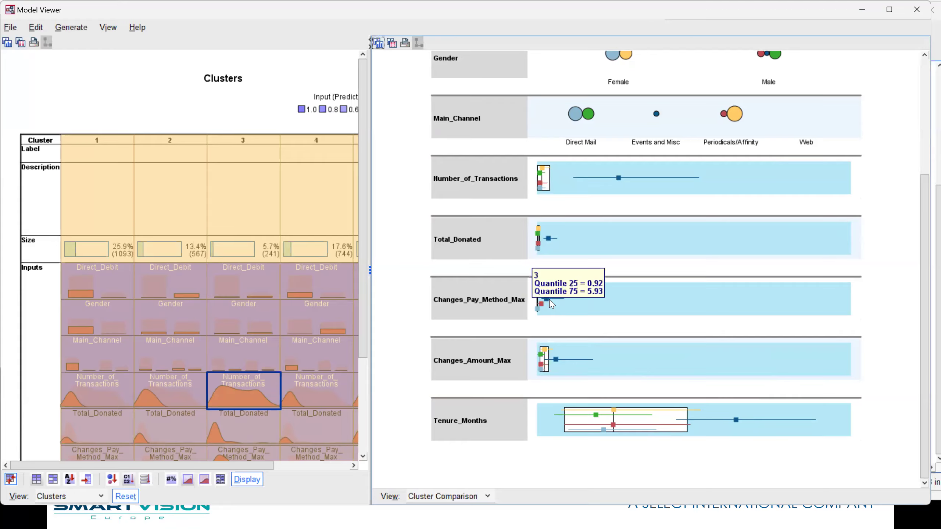
Examine cluster 3's Total_Donated and Number_of_Transactions markers and the categorical inputs in the cluster comparison
mouse_move(550, 243)
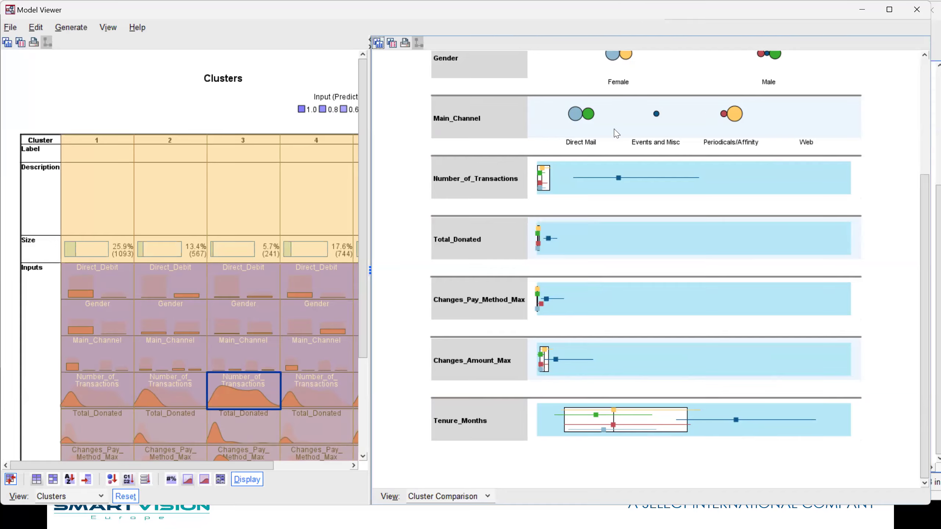
mouse_move(619, 178)
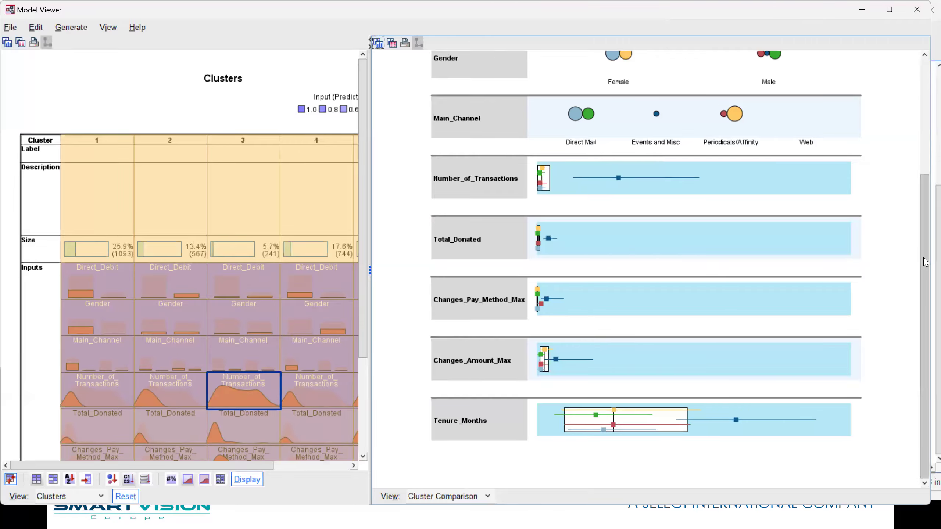
drag(925, 262, 921, 137)
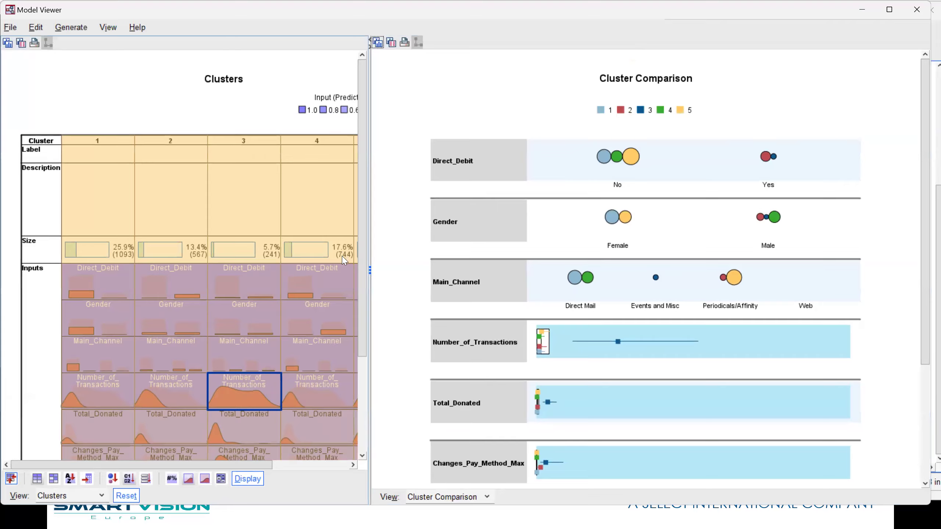
Select cluster 1's label cell, widen the Clusters pane to show all five clusters, and review their inputs down to Tenure_Months
click(98, 153)
drag(532, 252, 532, 260)
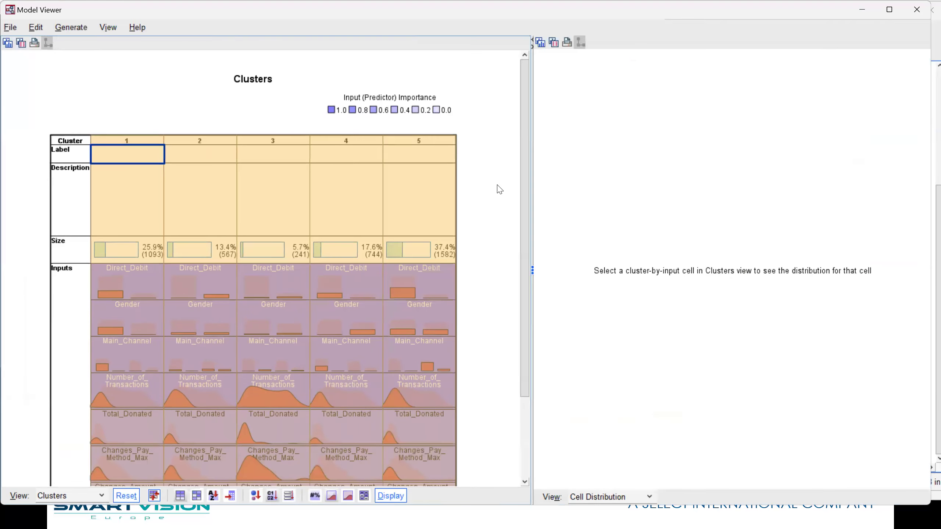
scroll(490, 206, down, 5)
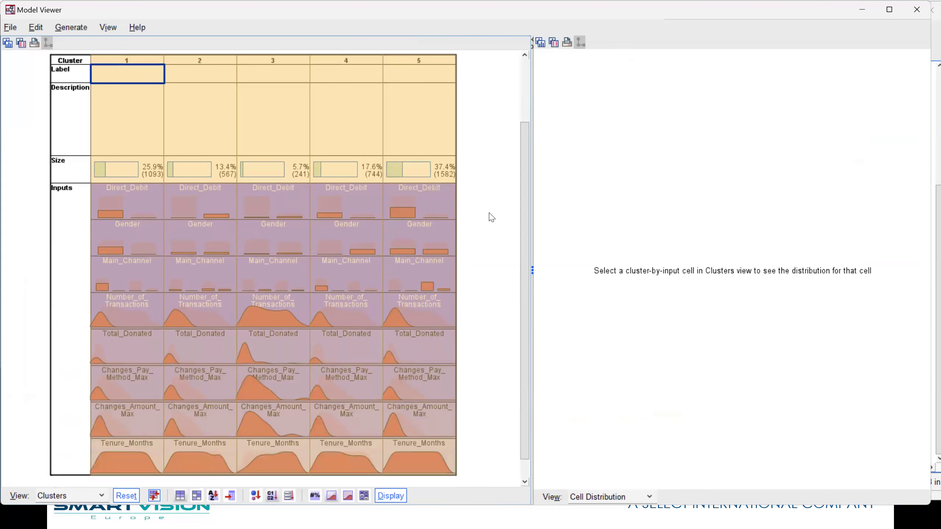
Close the Model Viewer and reopen the TwoStep Cluster Analysis setup
click(915, 13)
click(154, 50)
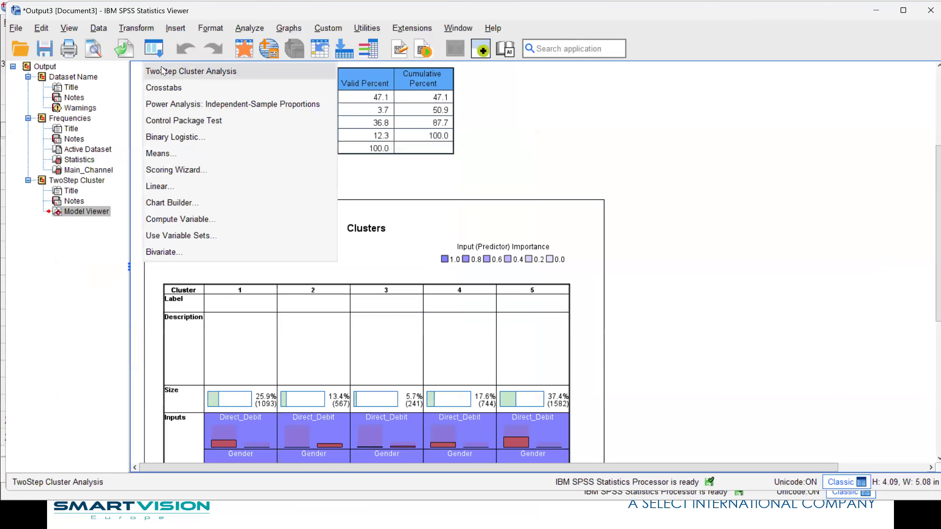
click(161, 71)
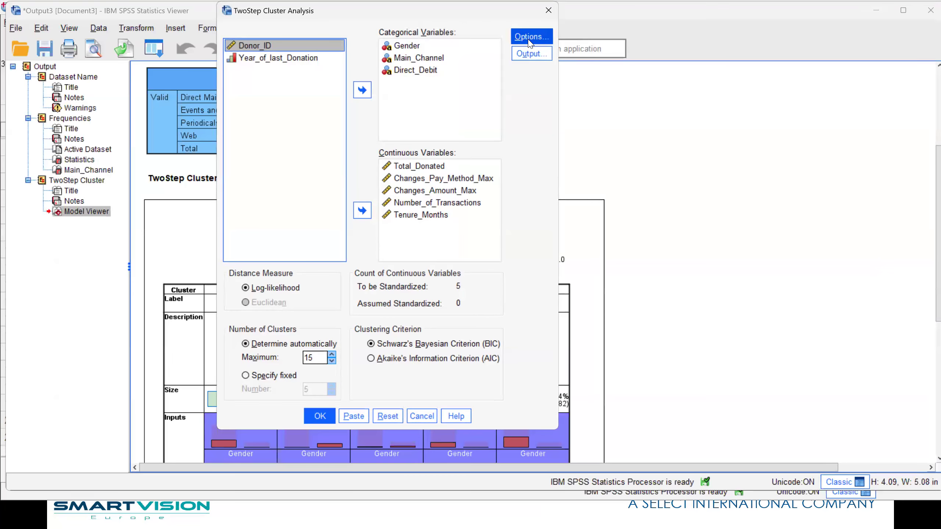
click(531, 53)
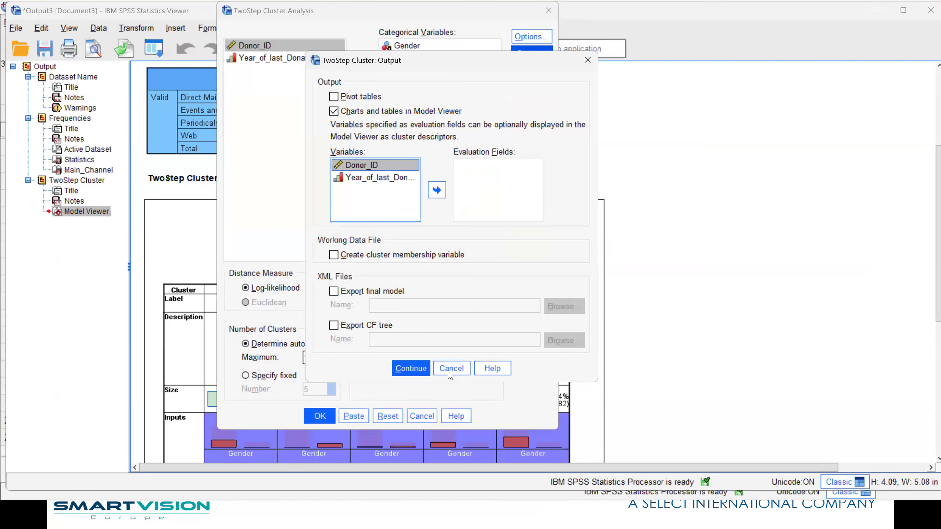
click(451, 368)
click(531, 36)
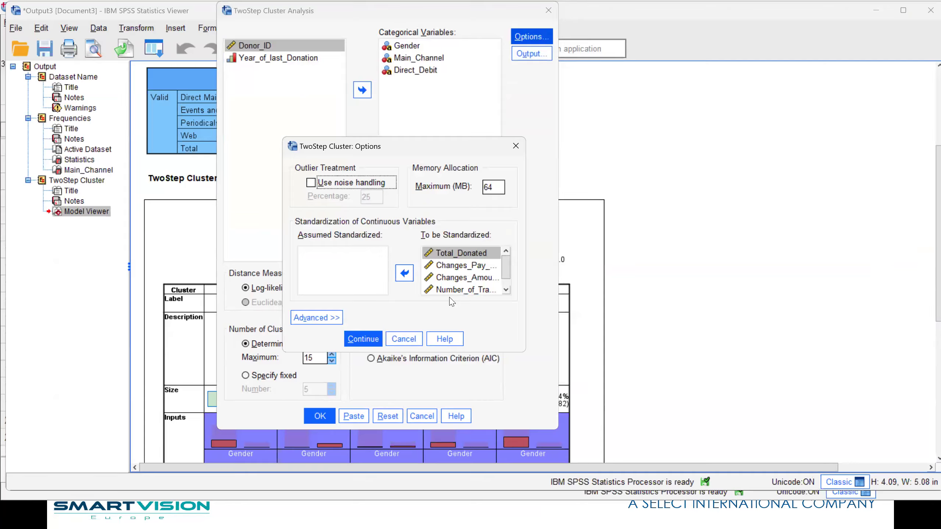
click(408, 338)
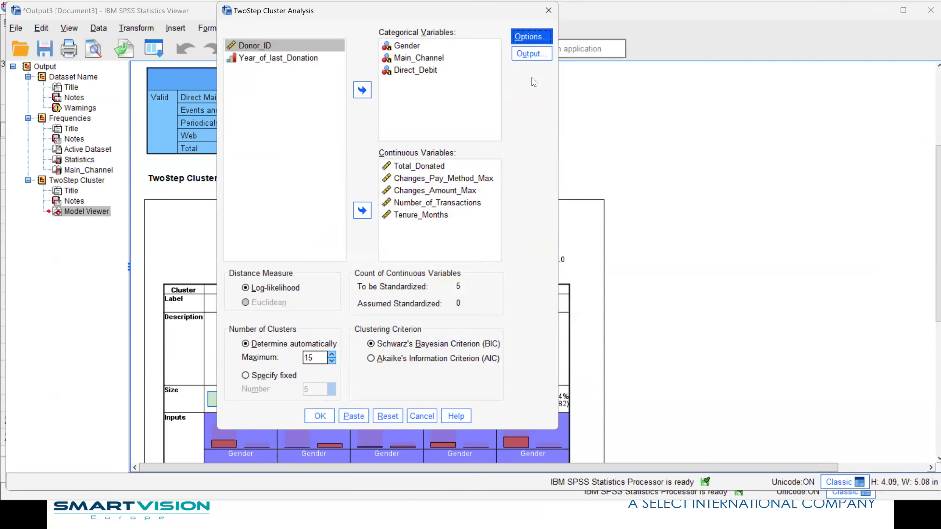
Enable creation of a cluster membership variable in the working data file and run the TwoStep cluster analysis
click(528, 55)
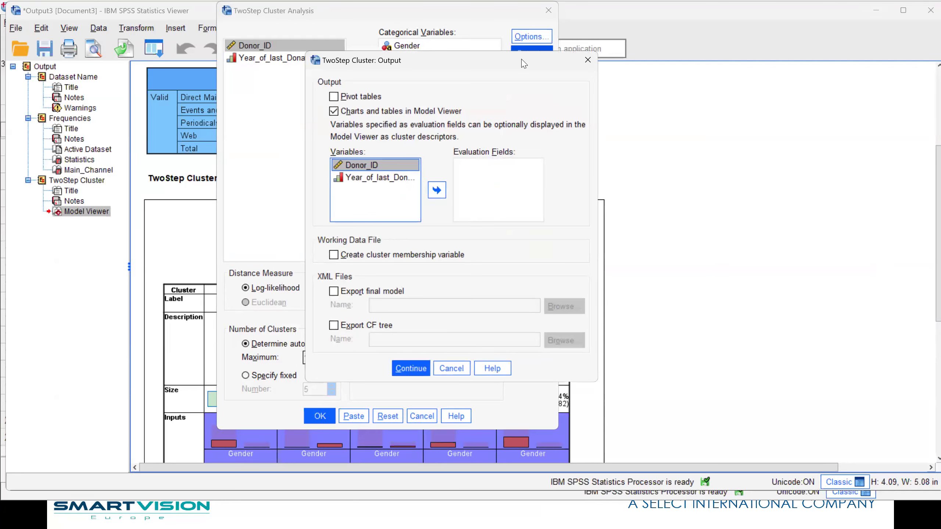
click(398, 255)
click(400, 369)
click(315, 416)
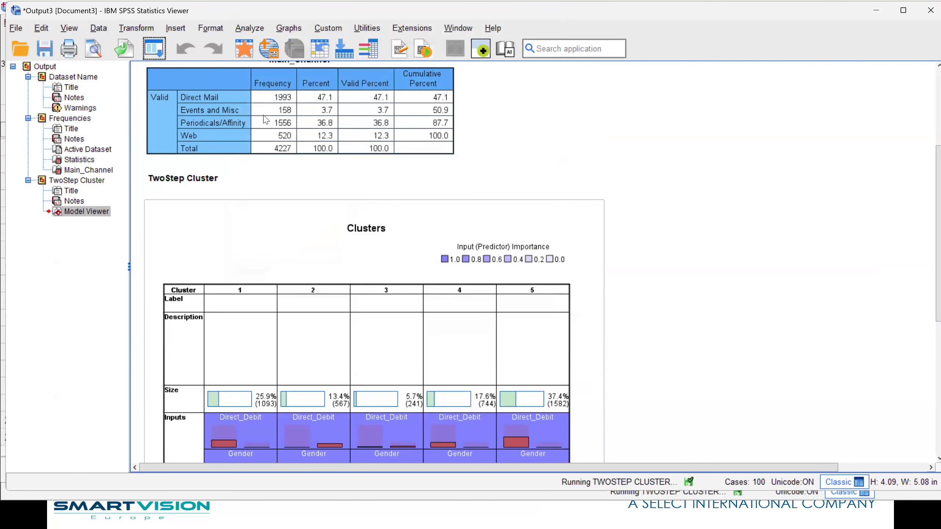
Switch to the Data Editor, locate the new TSC_6317 variable after Year_of_last_Donation, and widen its column to fit the name
key(alt+Tab)
drag(378, 449, 807, 458)
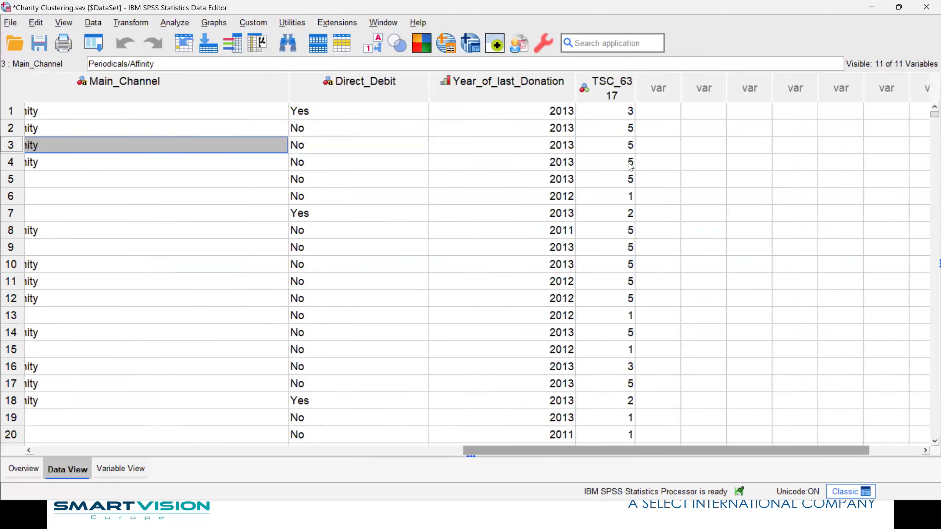
click(616, 111)
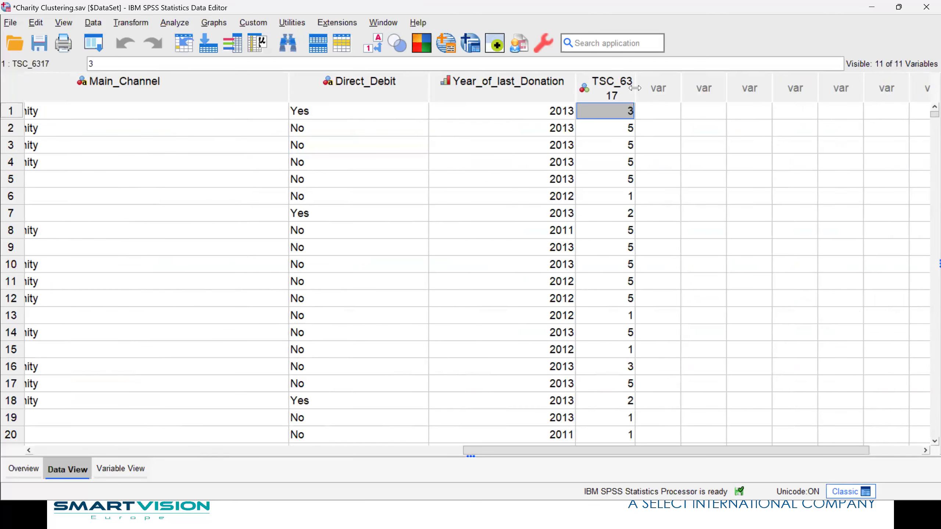
double_click(634, 88)
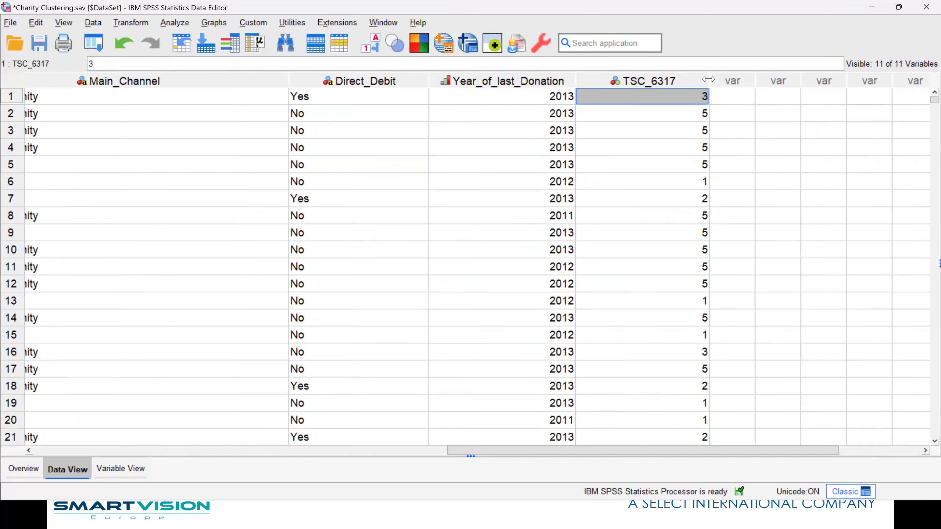
Rename the TSC_6317 variable as Cluster_Group
double_click(658, 85)
double_click(75, 82)
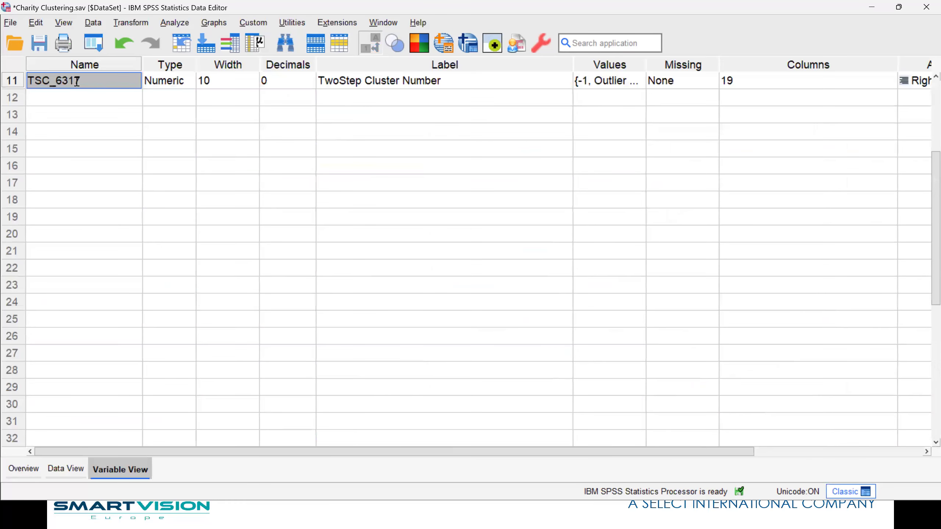
key(ctrl+a)
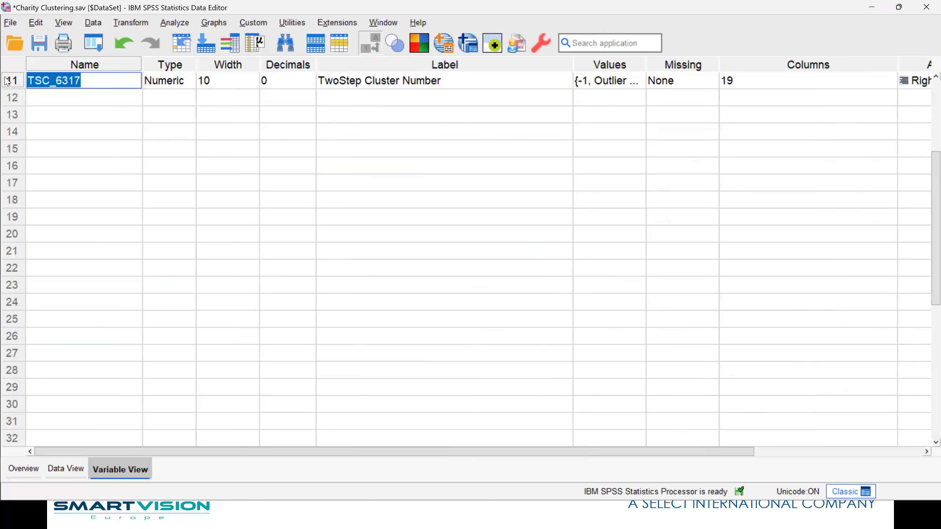
text(Cluster Group)
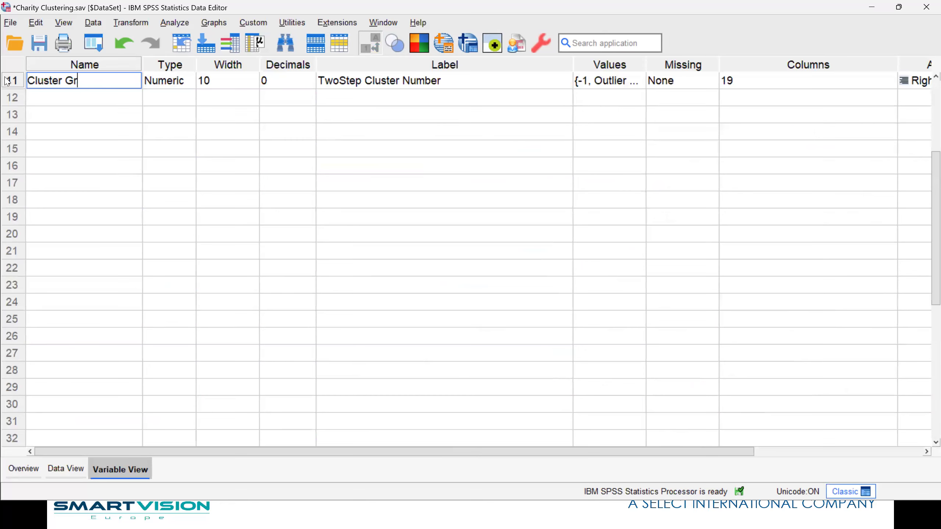
click(65, 80)
key(BackSpace)
text(_)
right_click(78, 84)
click(30, 132)
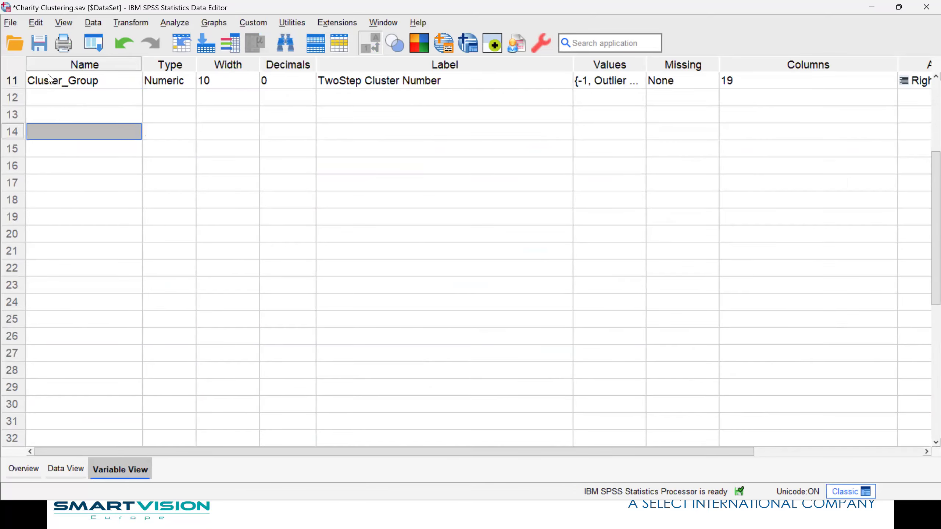
Run descriptive statistics on Cluster_Group and review its frequency table in the output
right_click(48, 79)
click(79, 155)
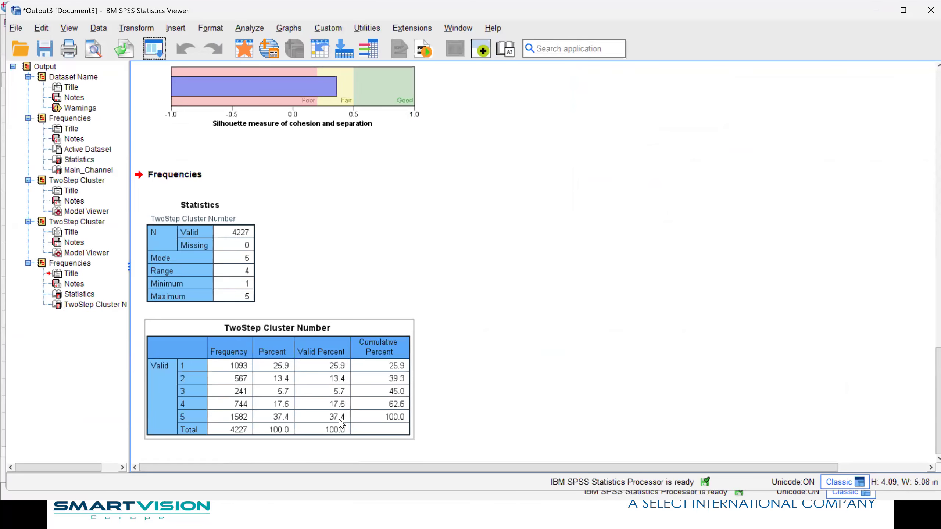
click(632, 386)
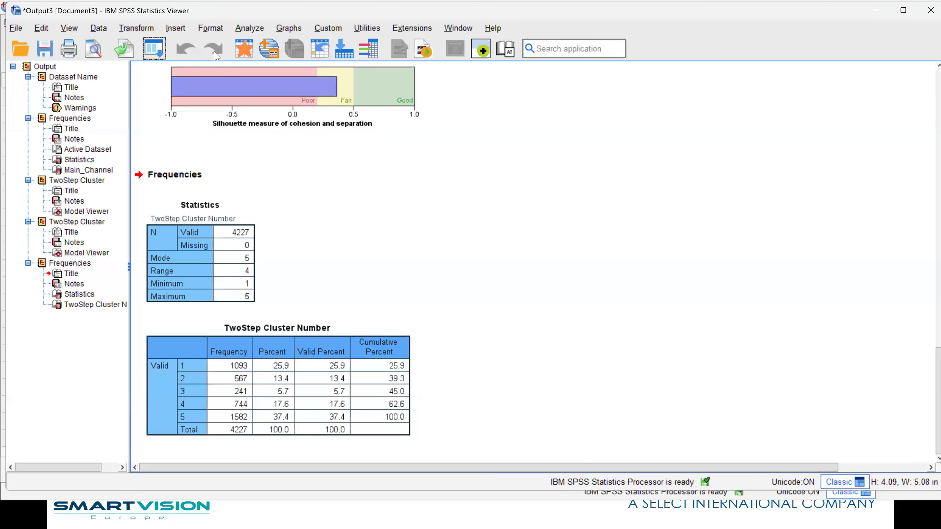
Return to the Data Editor and open the syntax file Charity Clustering.sps
click(240, 52)
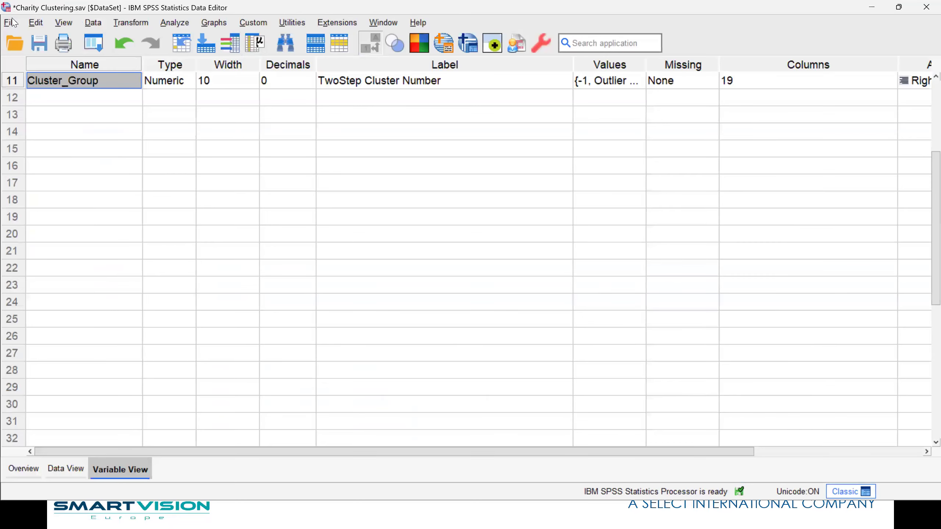
click(11, 22)
mouse_move(41, 54)
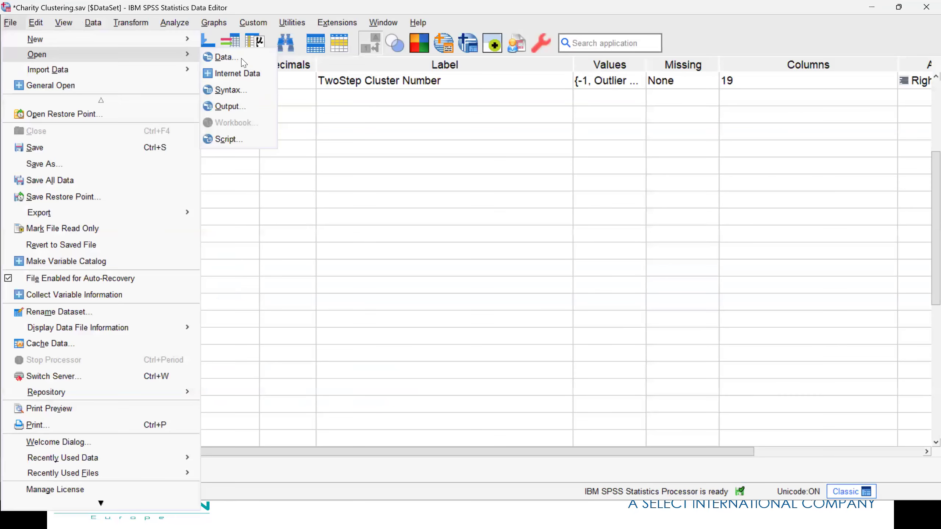
click(240, 96)
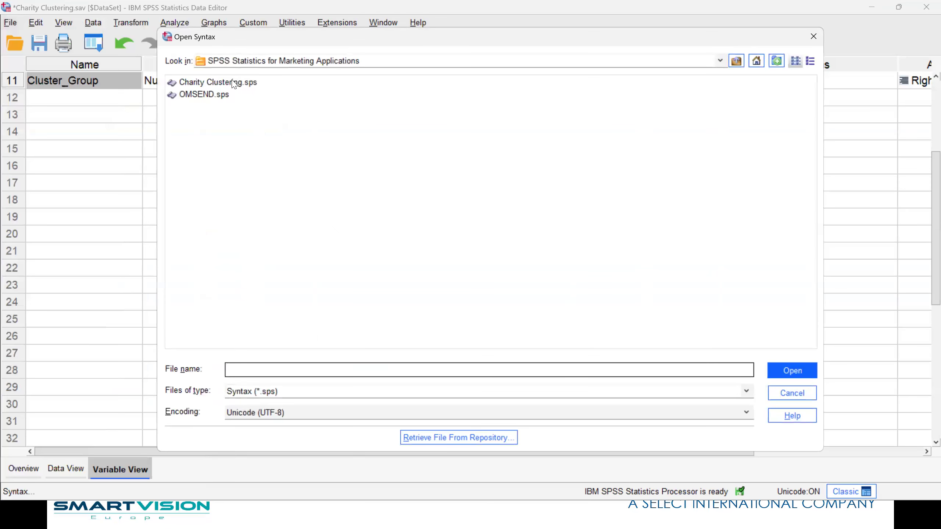
double_click(233, 82)
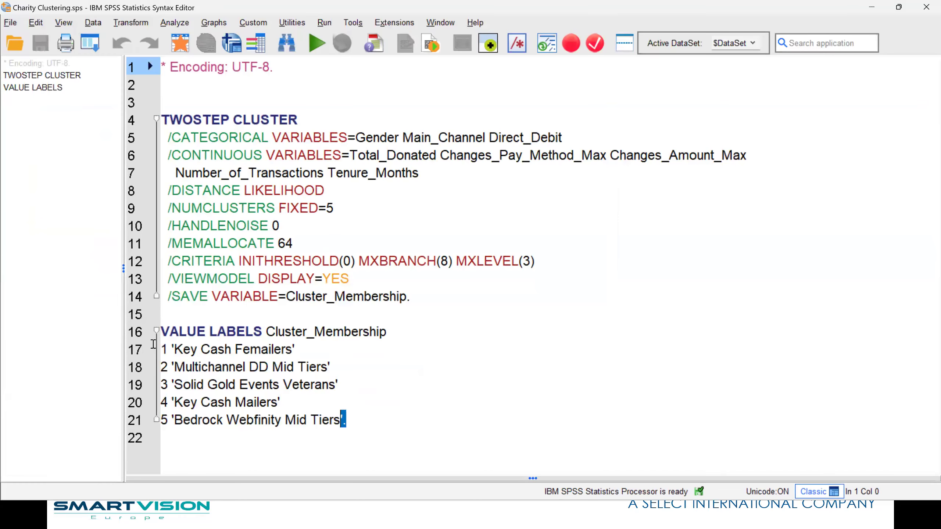
Try to apply the VALUE LABELS Cluster_Membership block, checking it with descriptive statistics on Cluster_Group
drag(345, 420, 149, 331)
click(317, 43)
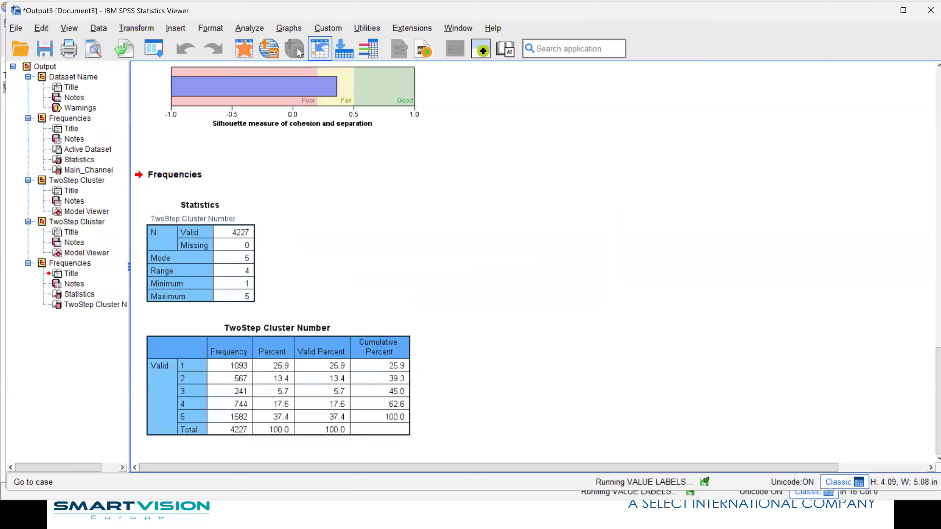
click(241, 48)
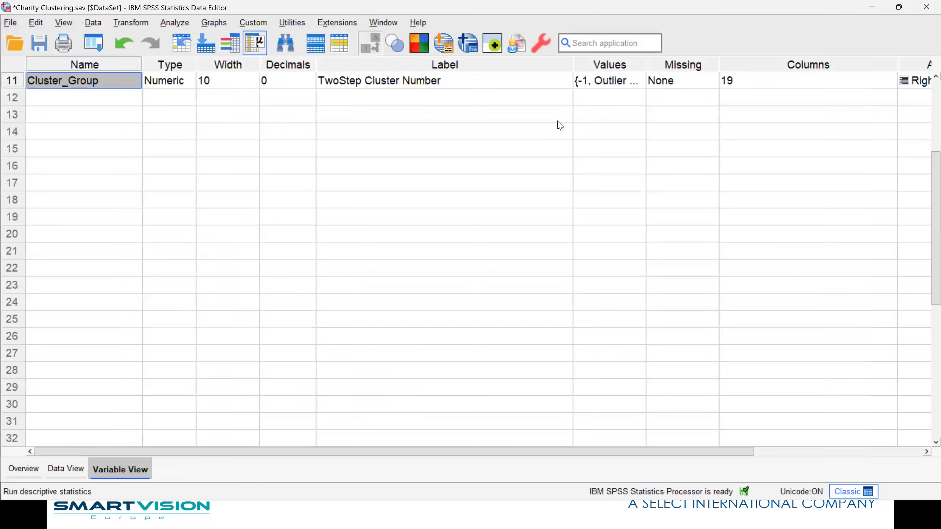
right_click(80, 86)
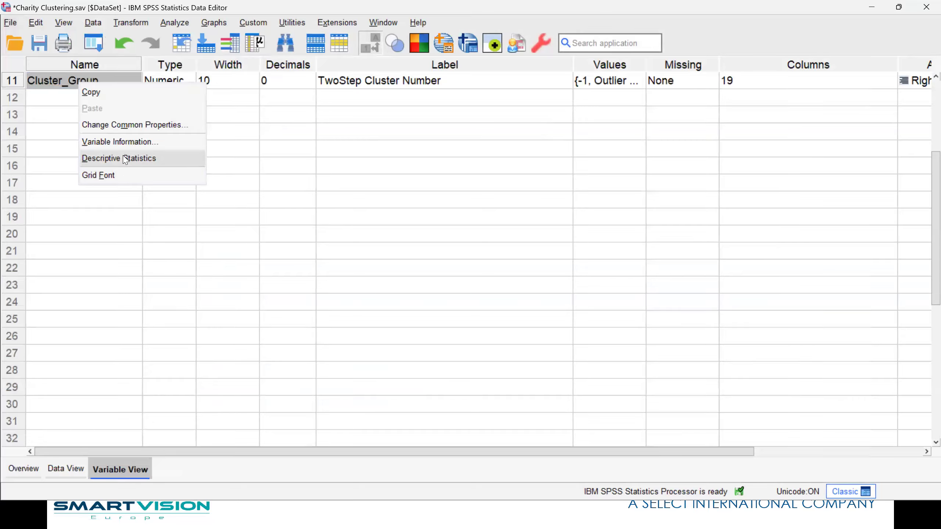
click(125, 159)
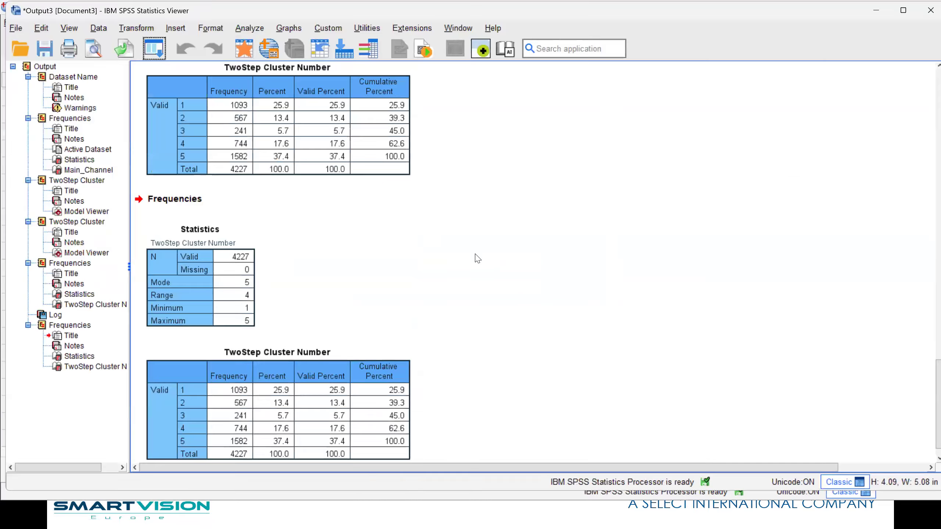
Return to the Charity Clustering.sps syntax and run all of it to save the clusters as Cluster_Membership with value labels
click(244, 48)
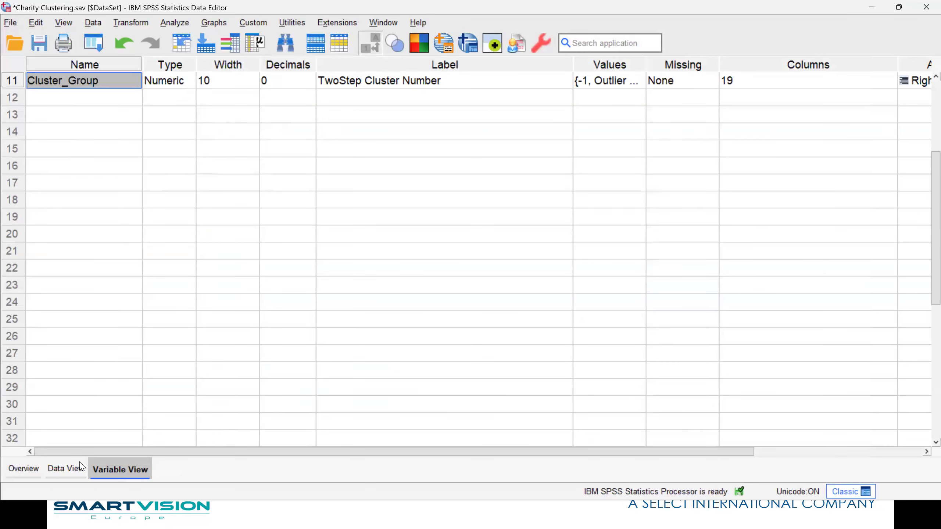
click(383, 23)
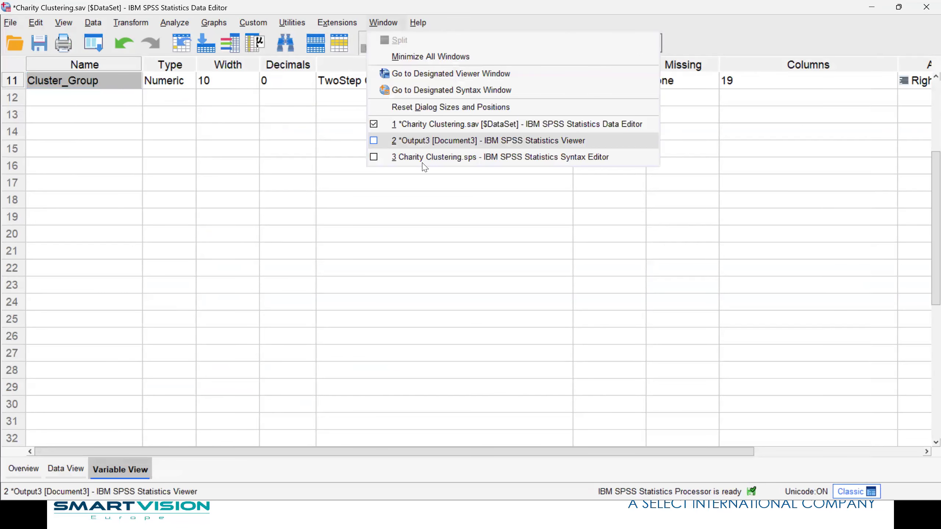
click(417, 157)
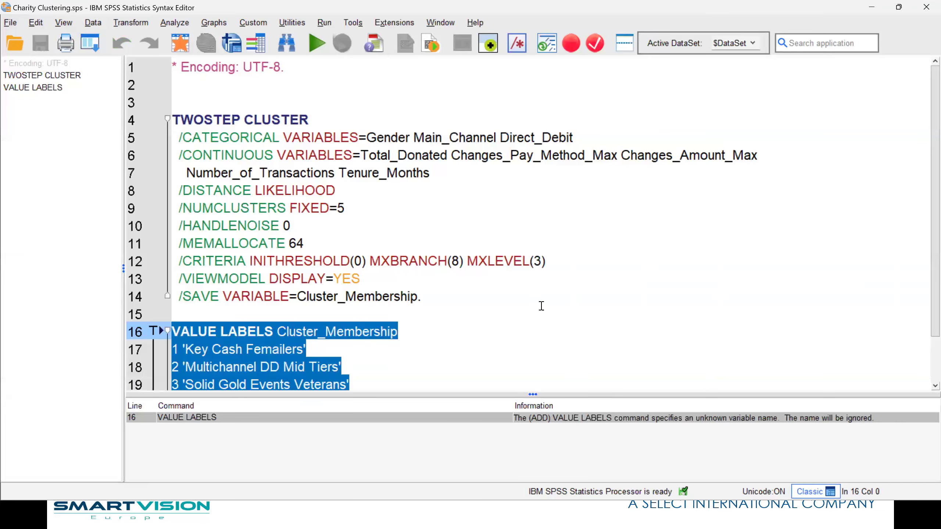
key(End)
scroll(434, 330, down, 1)
drag(368, 366, 163, 64)
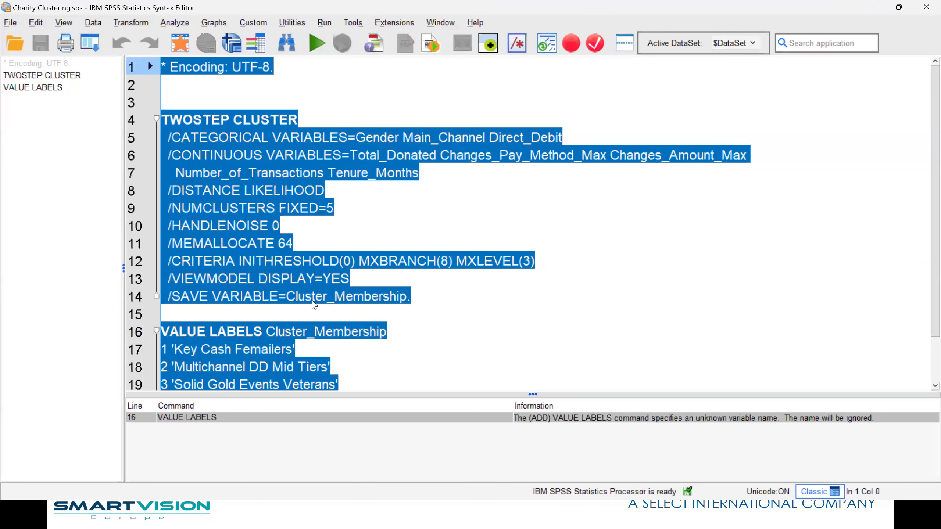
click(314, 45)
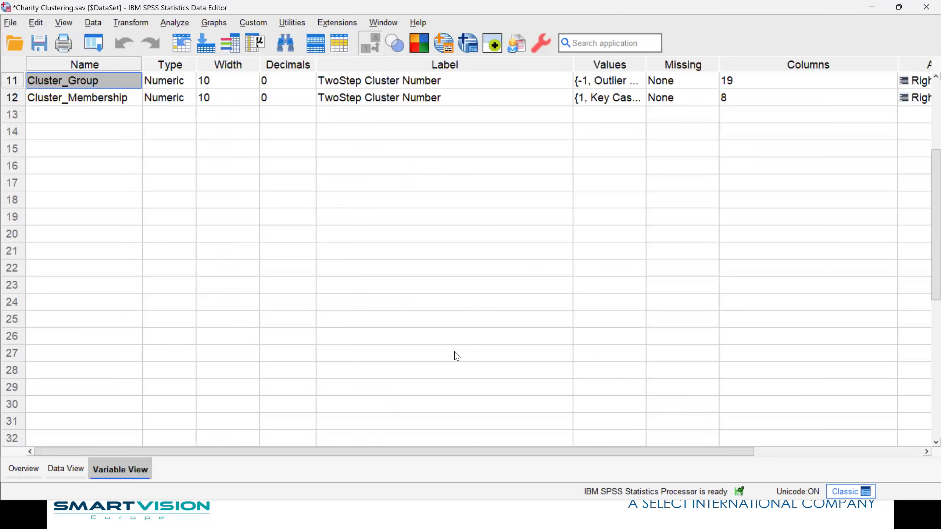
Run descriptive statistics on Cluster_Membership and widen the row label column of its frequency table
right_click(58, 96)
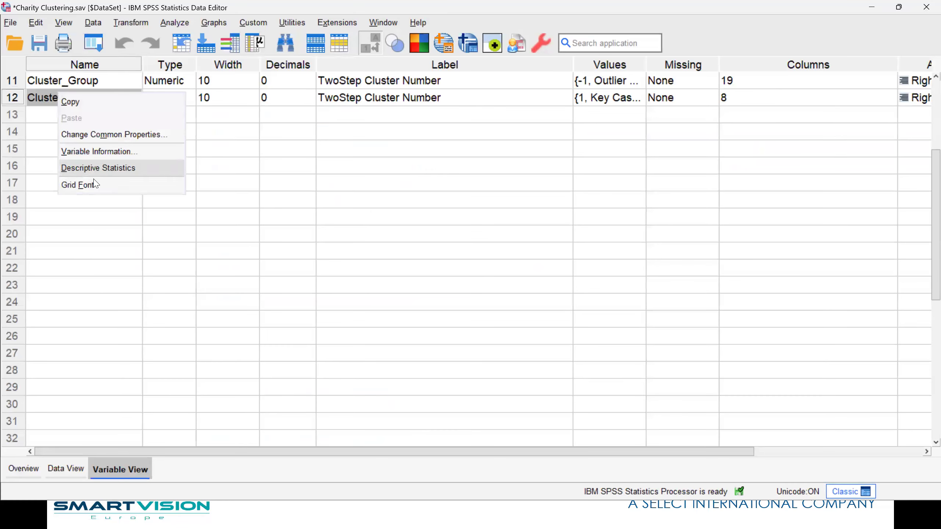
click(96, 167)
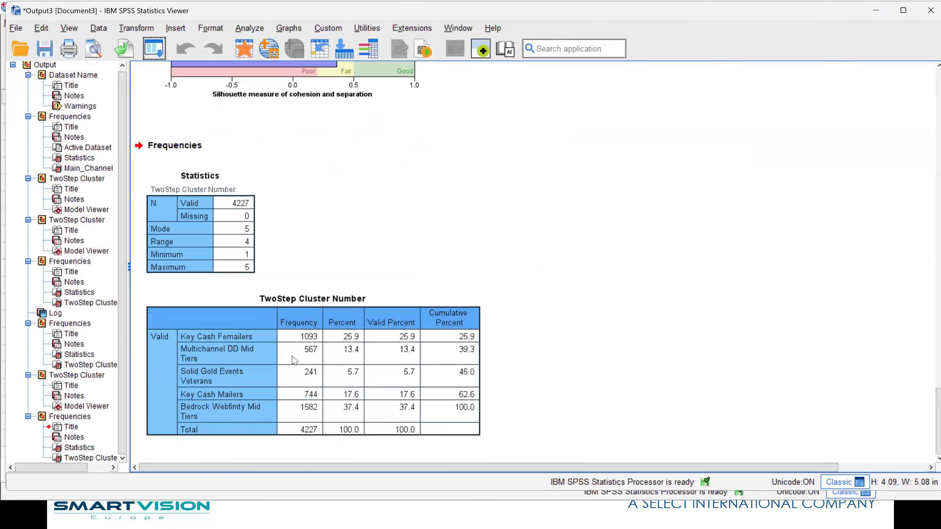
click(274, 350)
drag(301, 190, 350, 190)
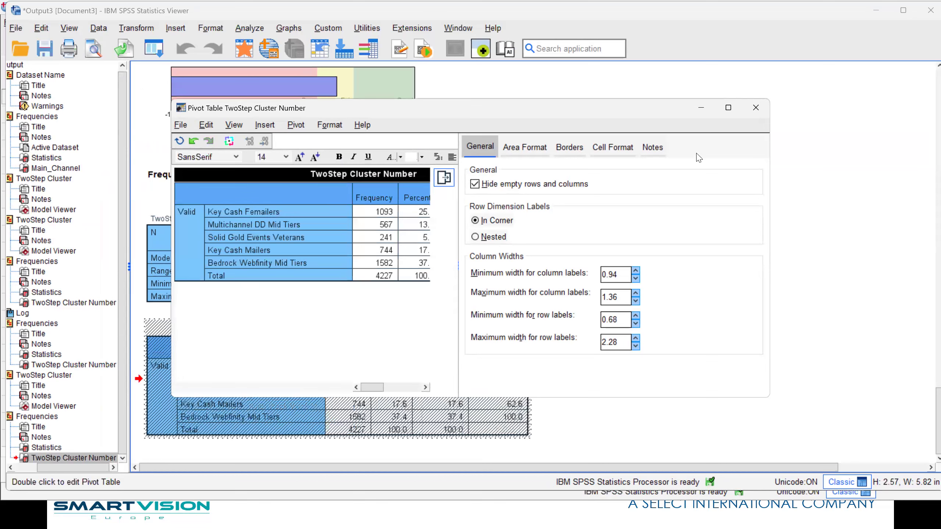
click(756, 107)
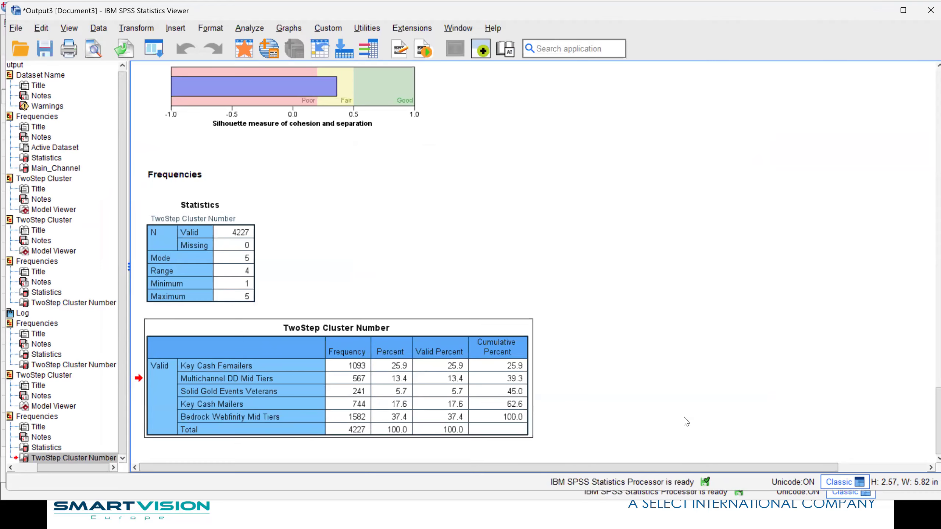
Start a stacked bar chart in Chart Builder with Year_of_last_Donation on the X-axis, stacked by the Cluster_Membership variable
click(243, 48)
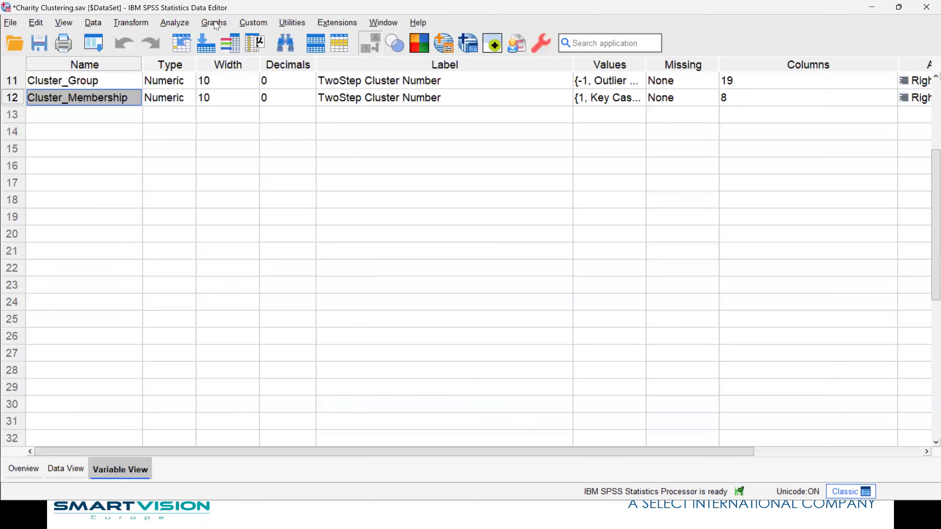
click(214, 22)
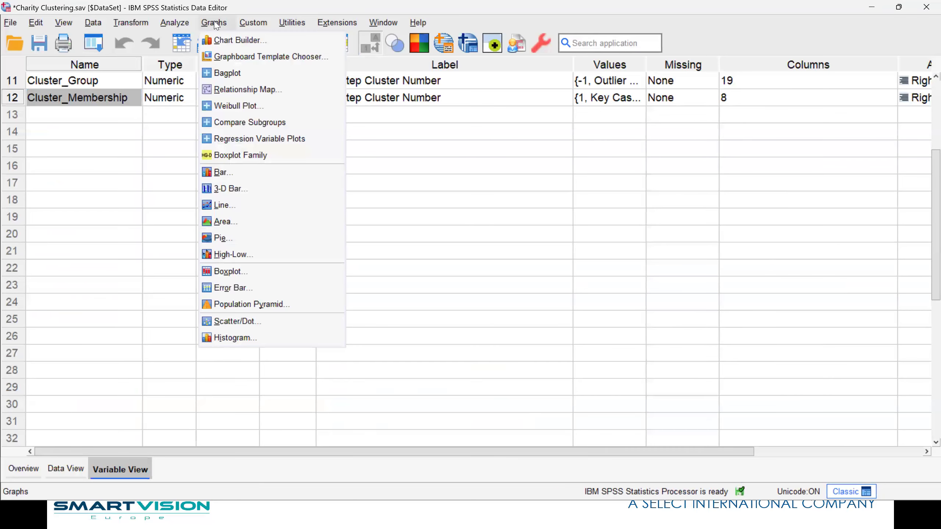
click(236, 40)
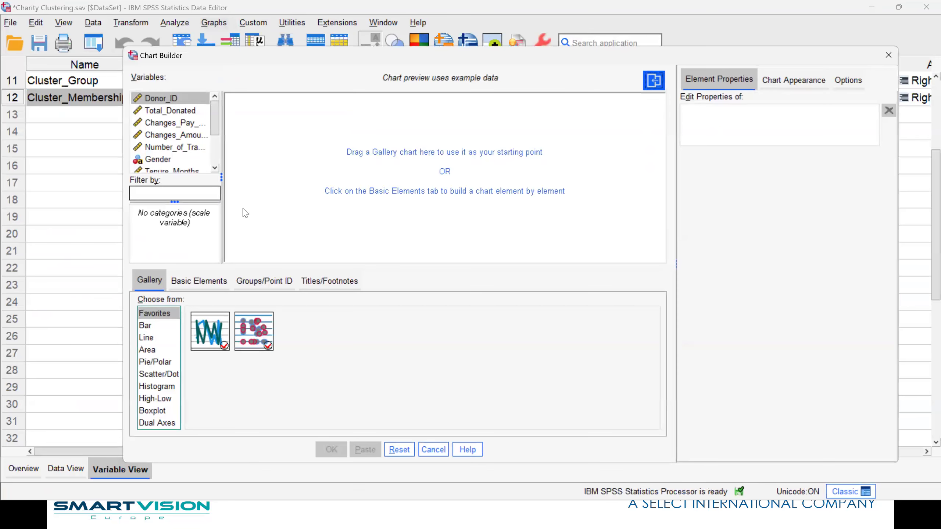
drag(214, 130, 215, 168)
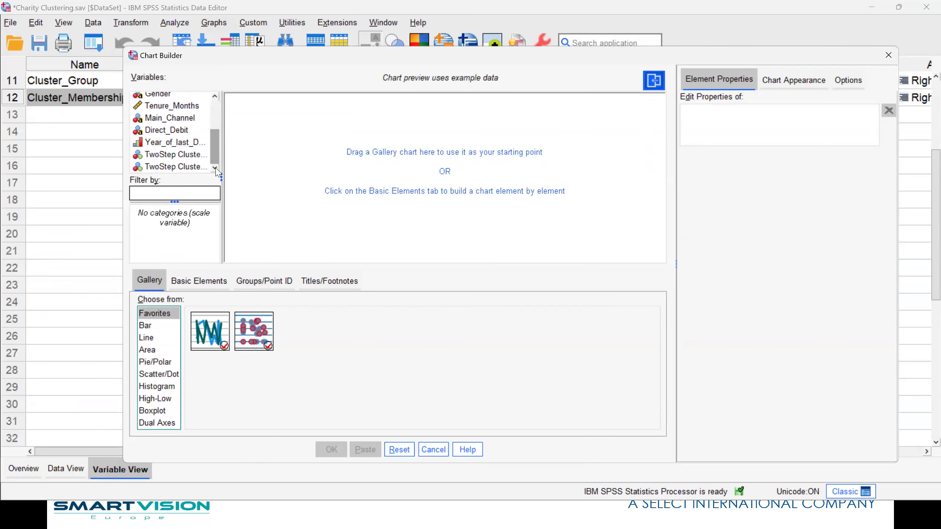
click(147, 325)
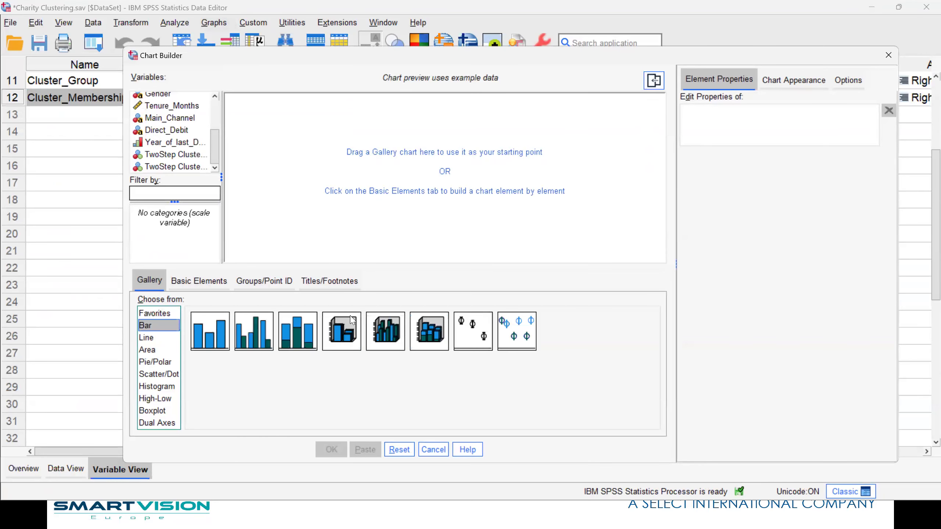
drag(308, 338, 368, 196)
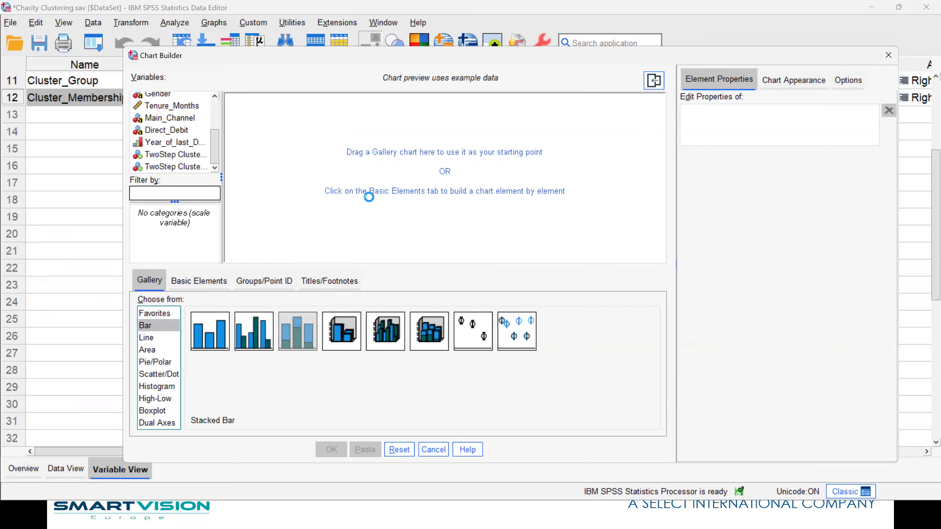
drag(159, 169, 622, 117)
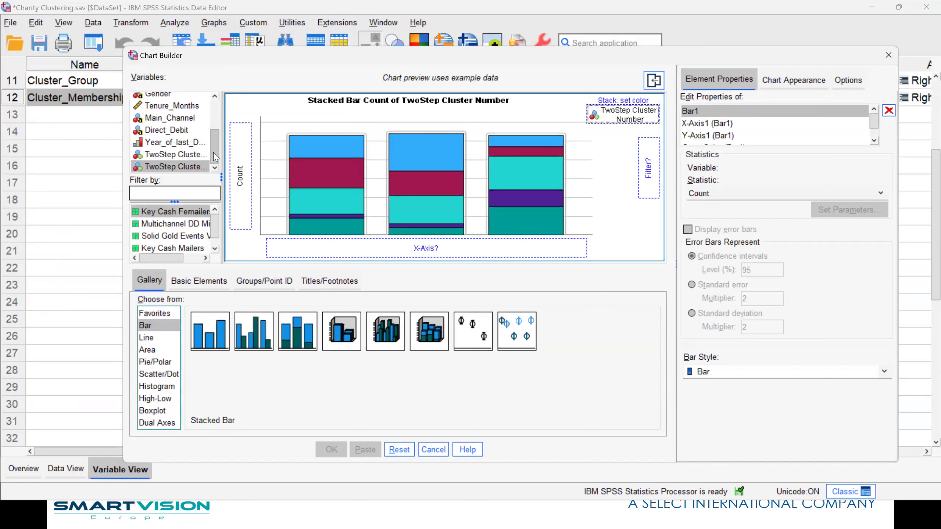
drag(174, 142, 465, 248)
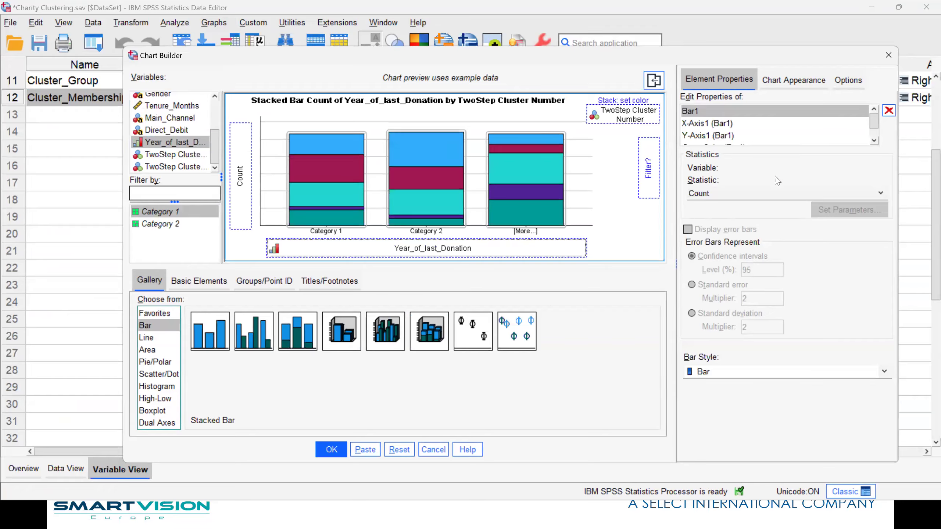
Set the bar statistic to Percentage, calculated within each Year_of_last_Donation category so every bar totals 100 percent
click(778, 195)
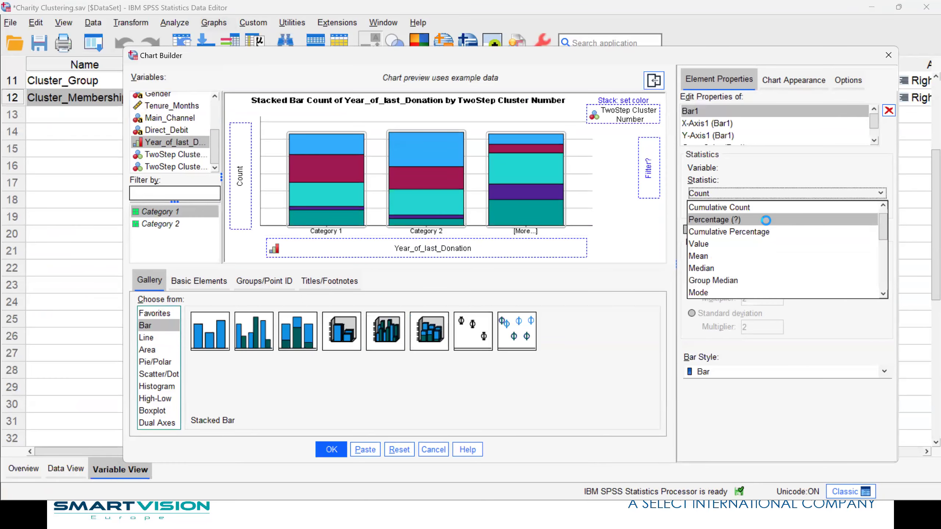
click(765, 220)
click(848, 210)
click(470, 260)
click(481, 284)
click(478, 285)
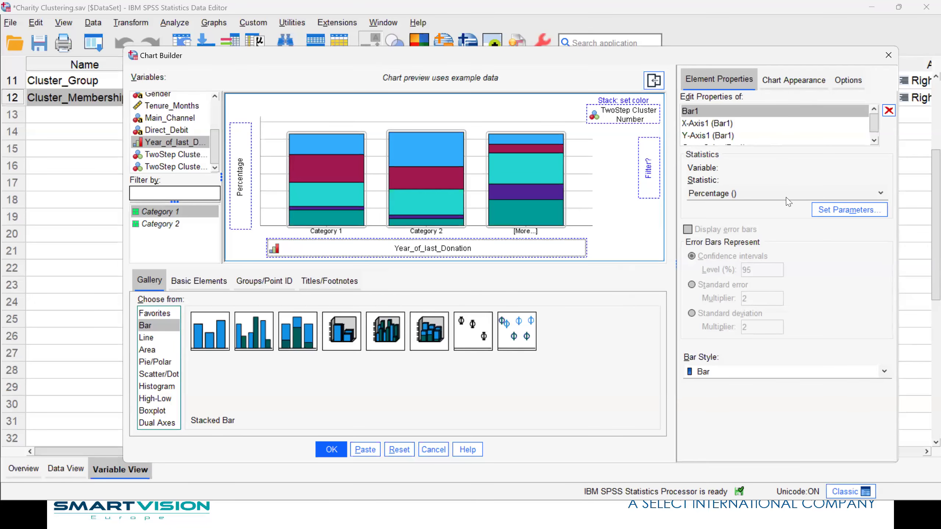
Apply the Bright template to the stacked bar chart and generate it in the output
click(794, 80)
click(722, 355)
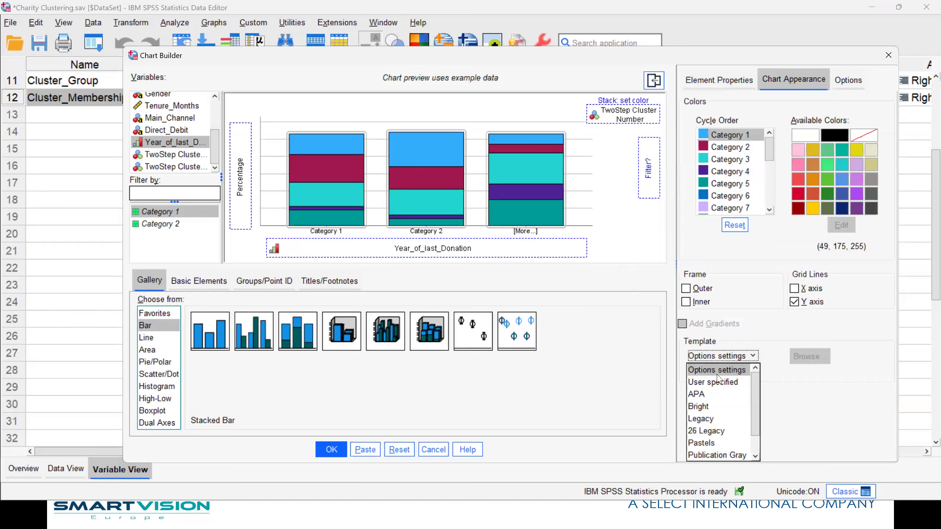
click(706, 406)
click(331, 449)
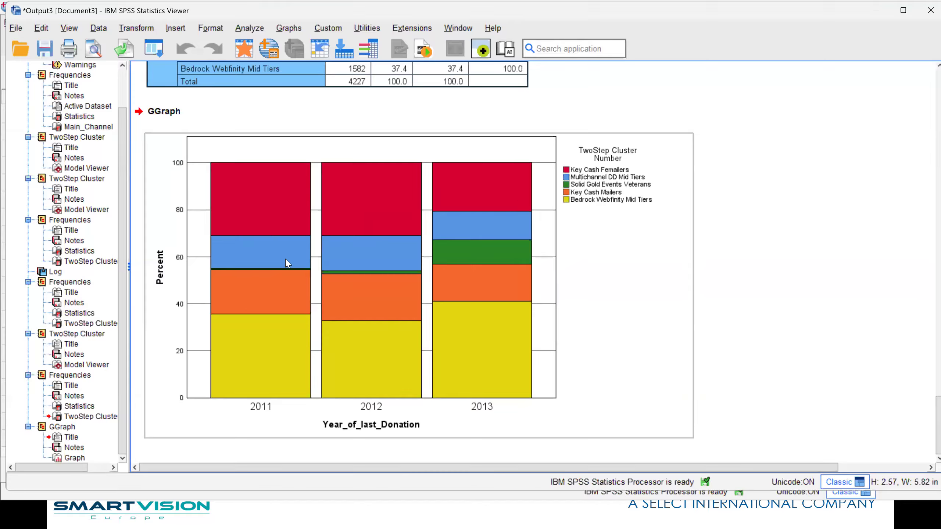
click(844, 276)
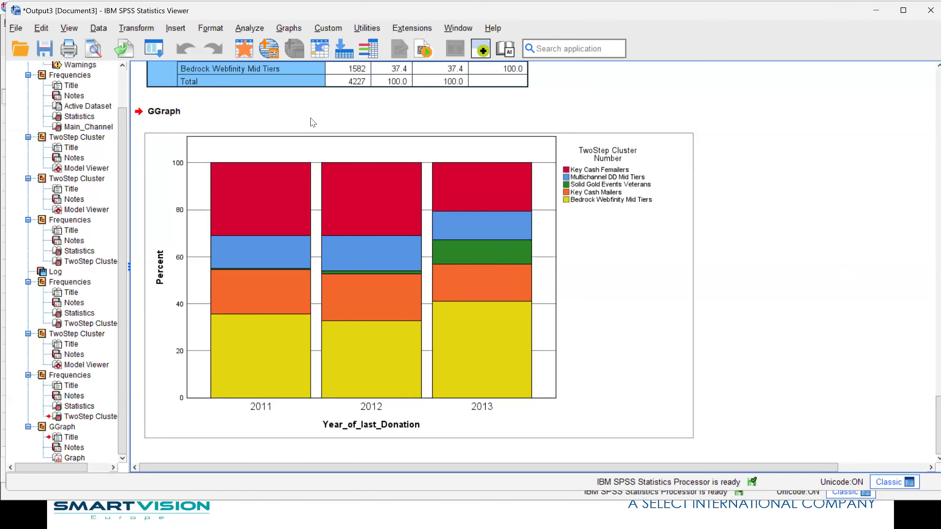
Return to the Data Editor and delete the Cluster_Group variable
click(247, 56)
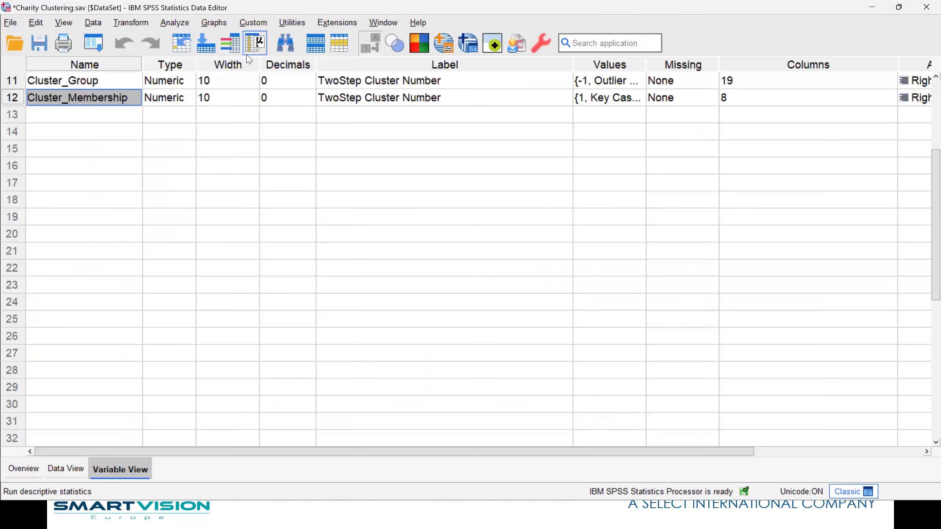
click(22, 82)
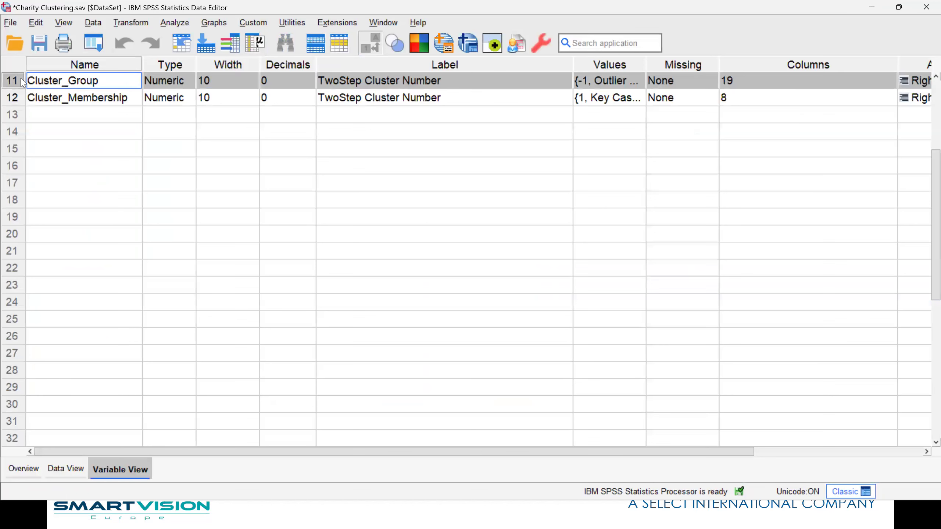
right_click(16, 79)
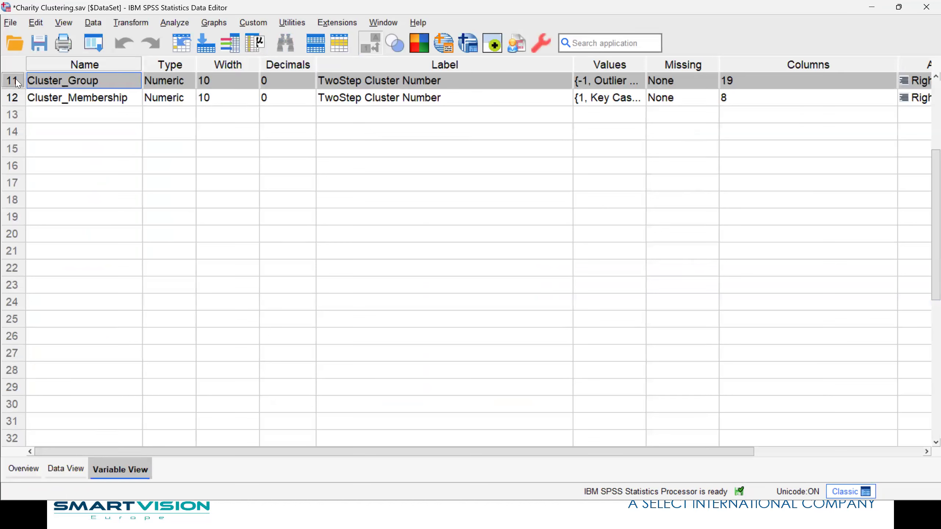
click(15, 79)
right_click(16, 83)
click(37, 131)
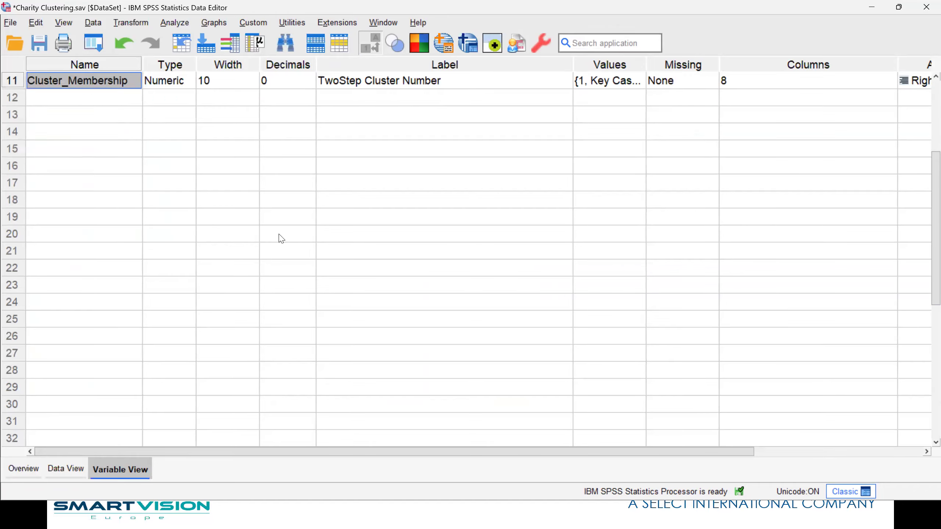
Show the data rows and widen the Cluster_Membership column to reveal more of its value labels
click(62, 470)
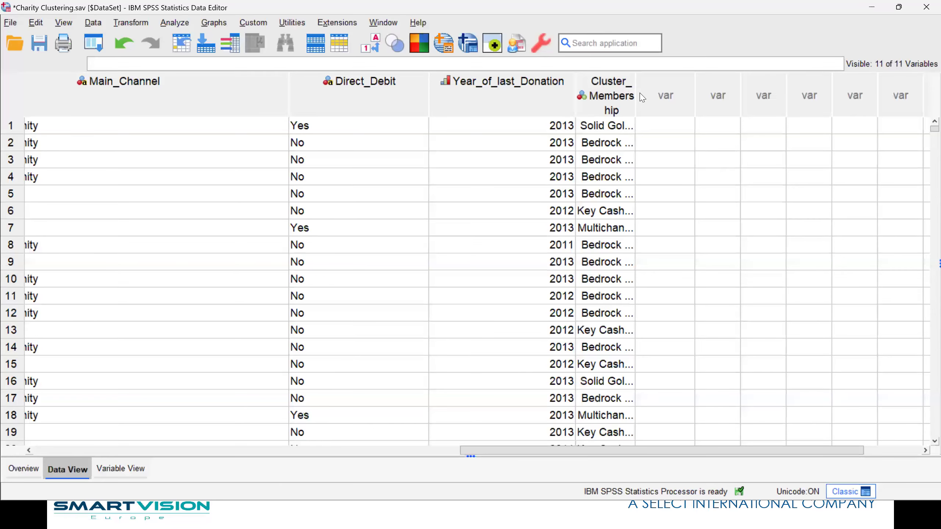
drag(694, 83, 702, 82)
click(723, 167)
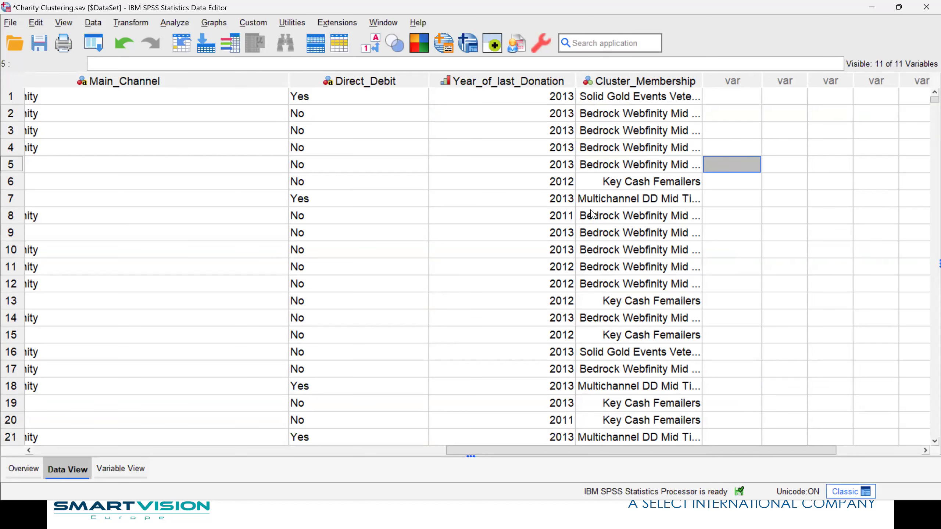
Switch to the PowerPoint slide show and advance to the RFM Analysis slide
key(alt+Tab)
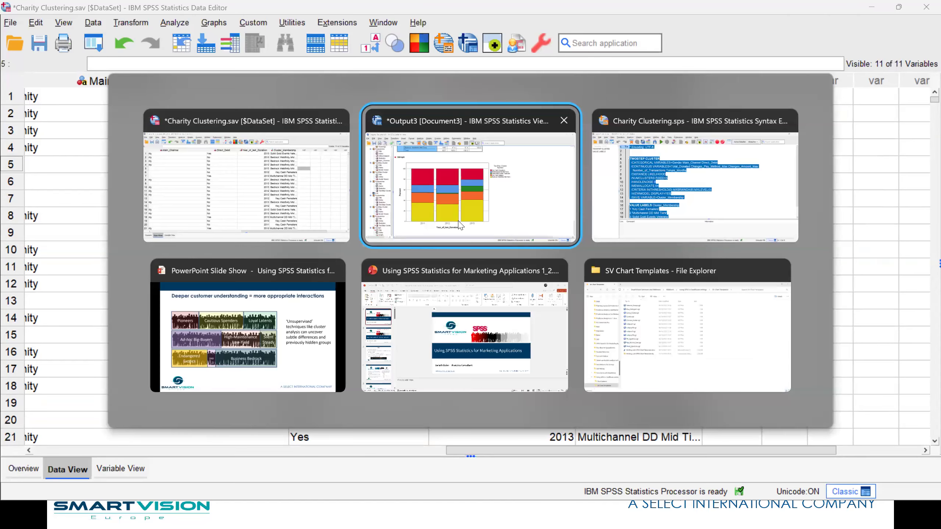
click(333, 293)
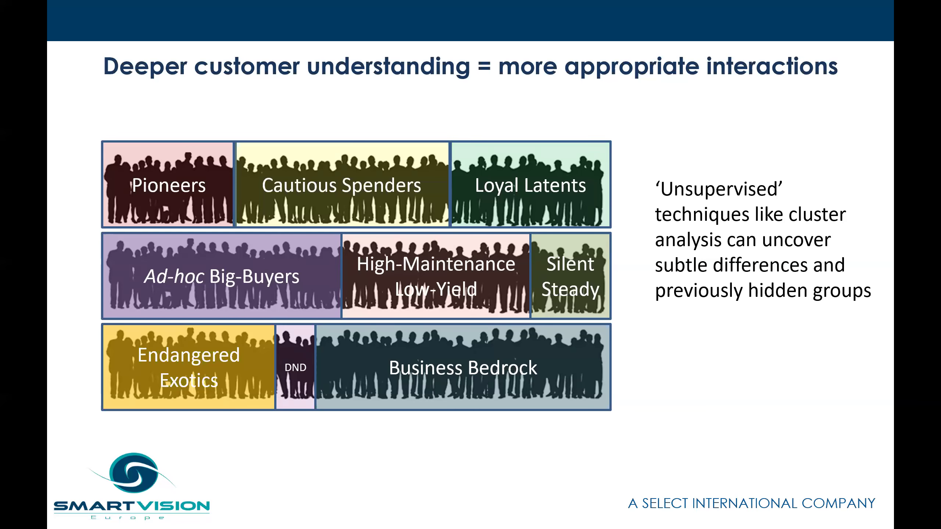
key(Right)
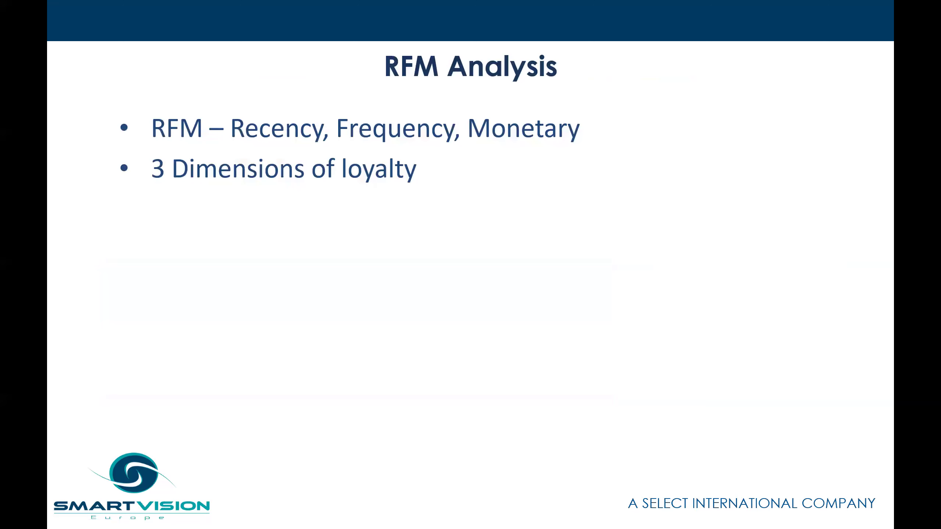
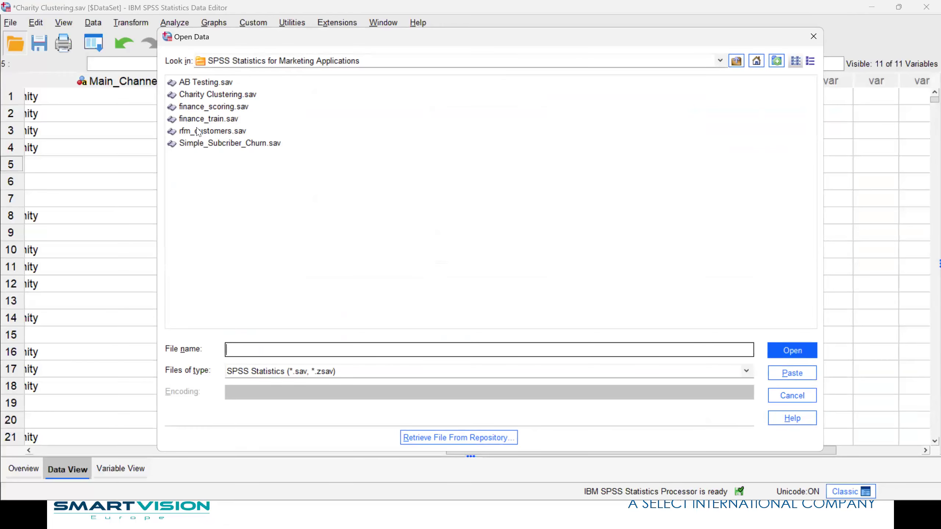
Open the rfm_customers.sav data file, discarding the changes to the charity clustering dataset
double_click(198, 132)
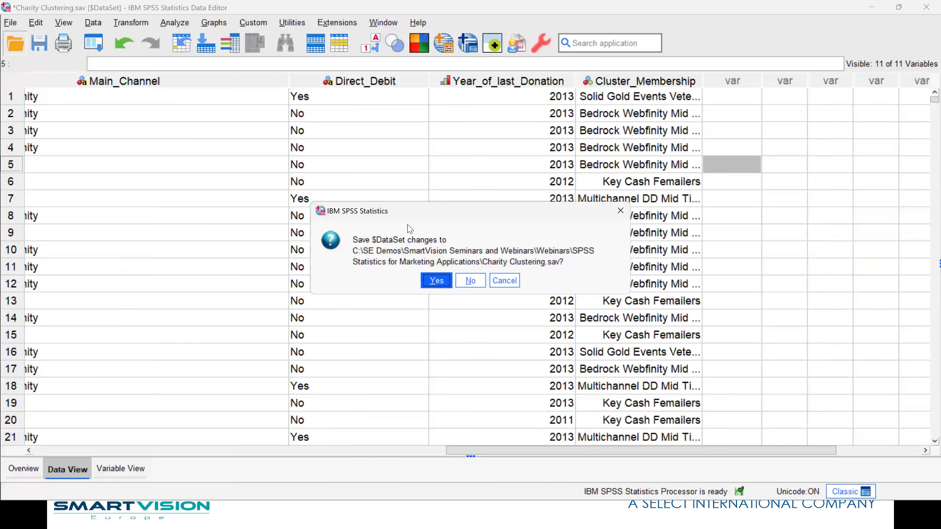
click(469, 280)
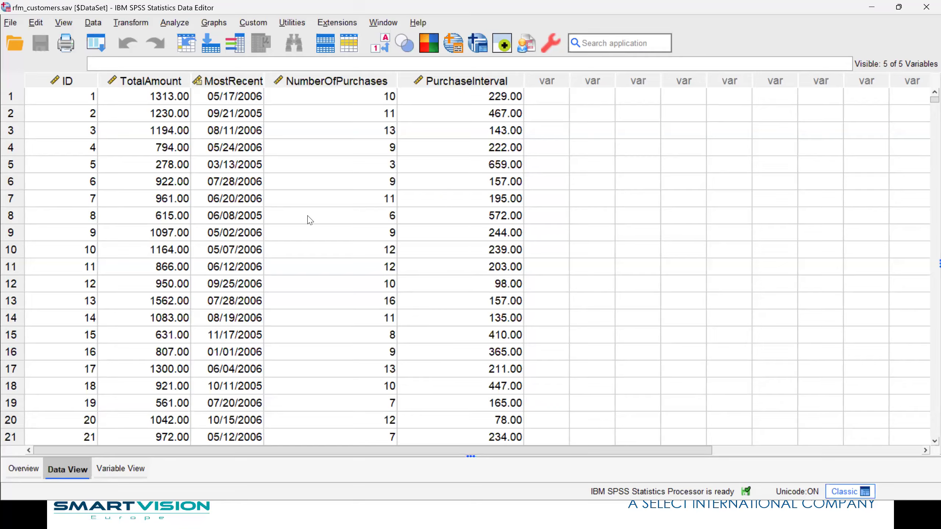
Examine the one-row-per-customer layout and the ID, TotalAmount, MostRecent, NumberOfPurchases and PurchaseInterval variables
drag(46, 98, 651, 128)
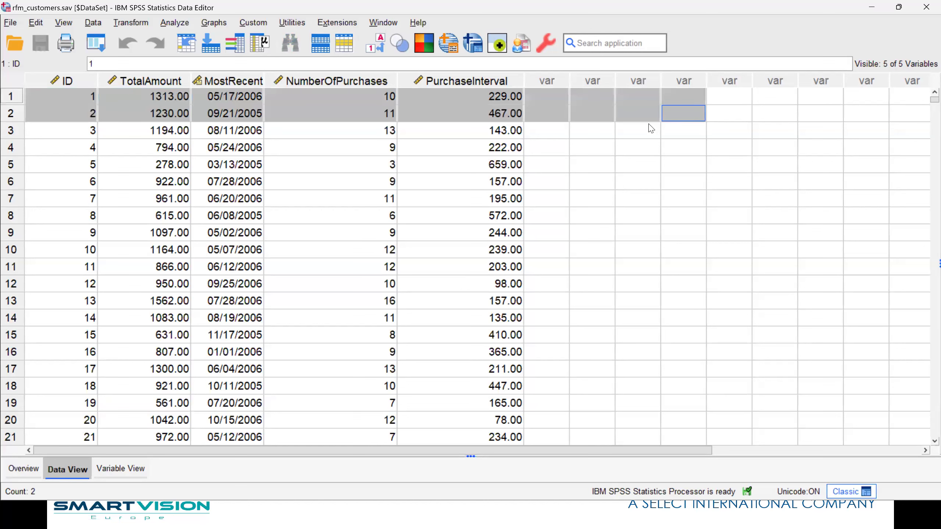
drag(46, 153, 531, 162)
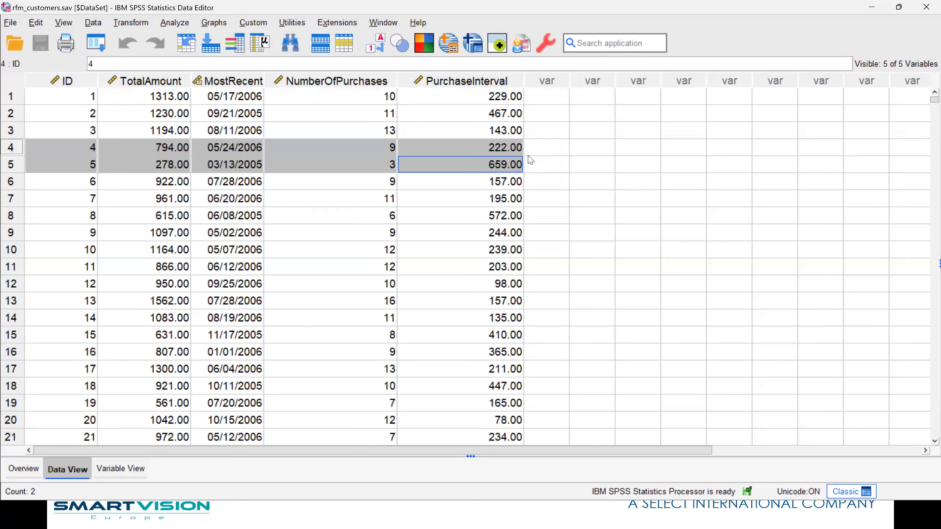
drag(58, 187, 536, 207)
drag(54, 233, 574, 236)
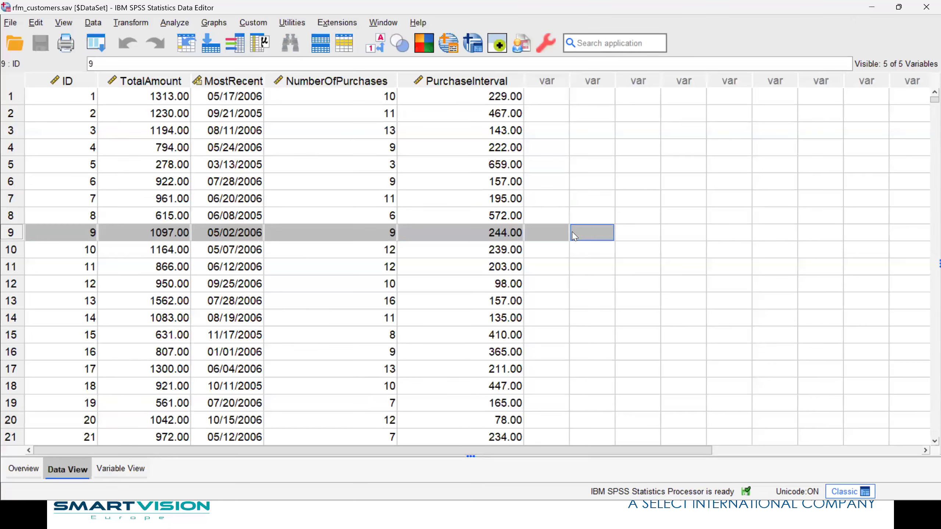
click(53, 103)
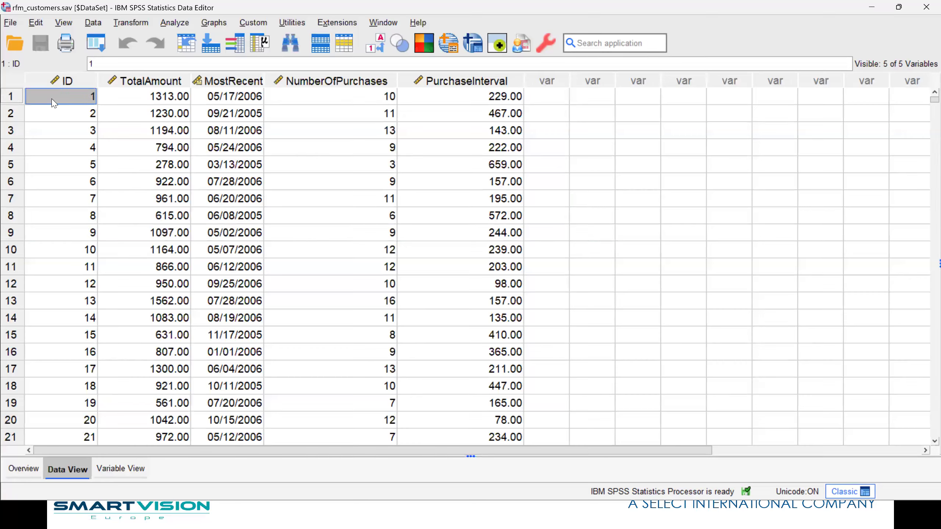
click(143, 99)
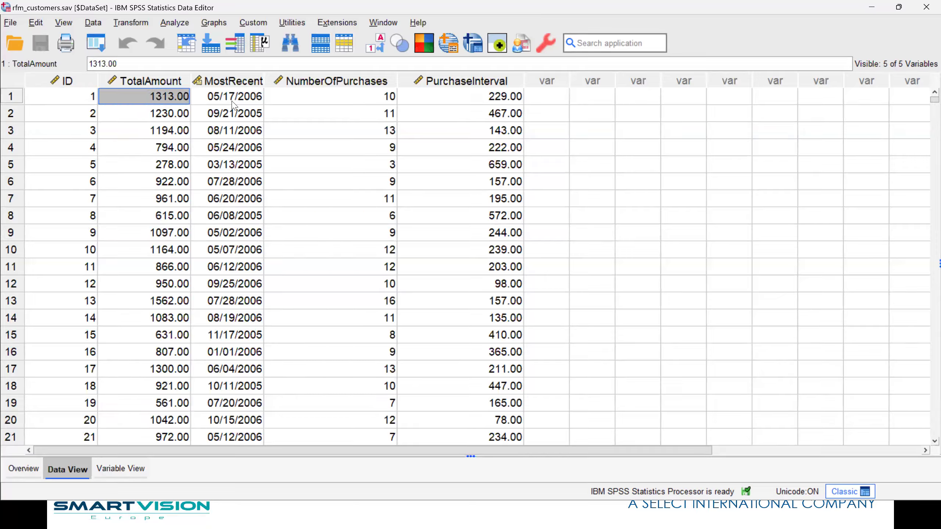
click(259, 98)
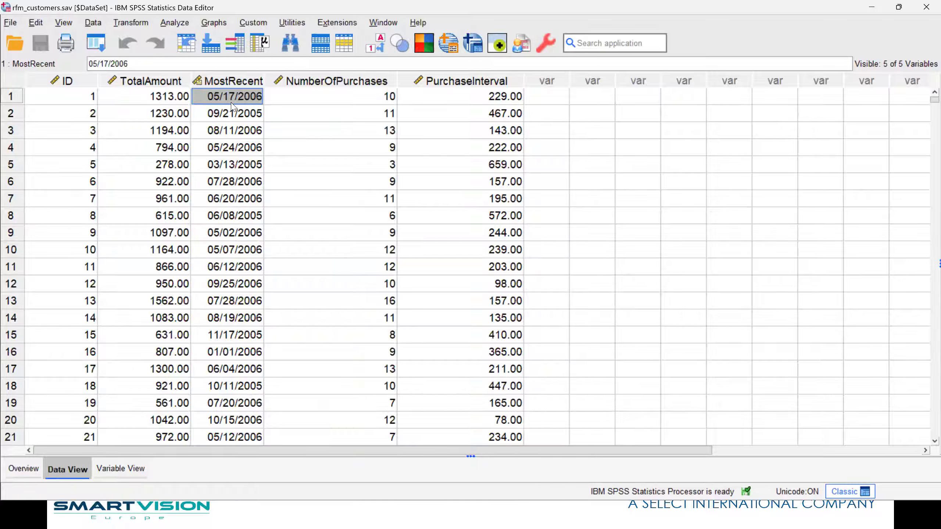
click(332, 99)
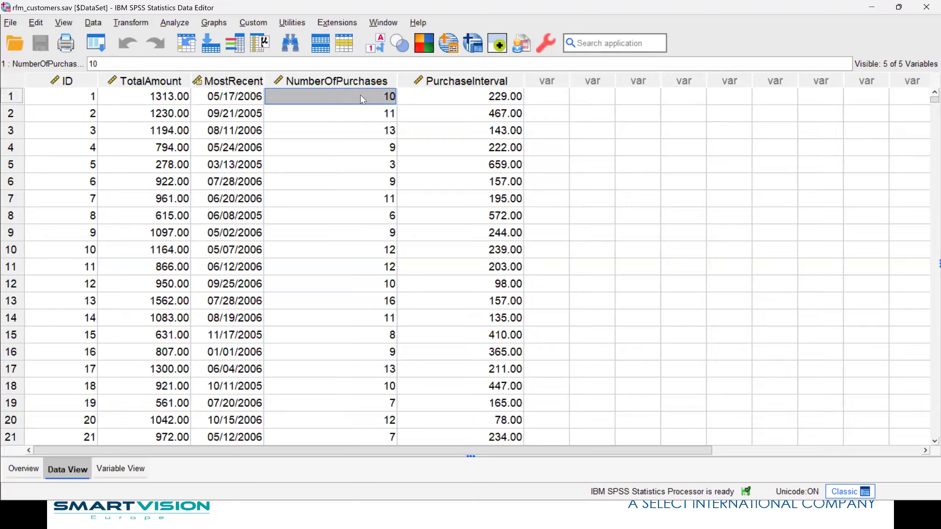
click(453, 102)
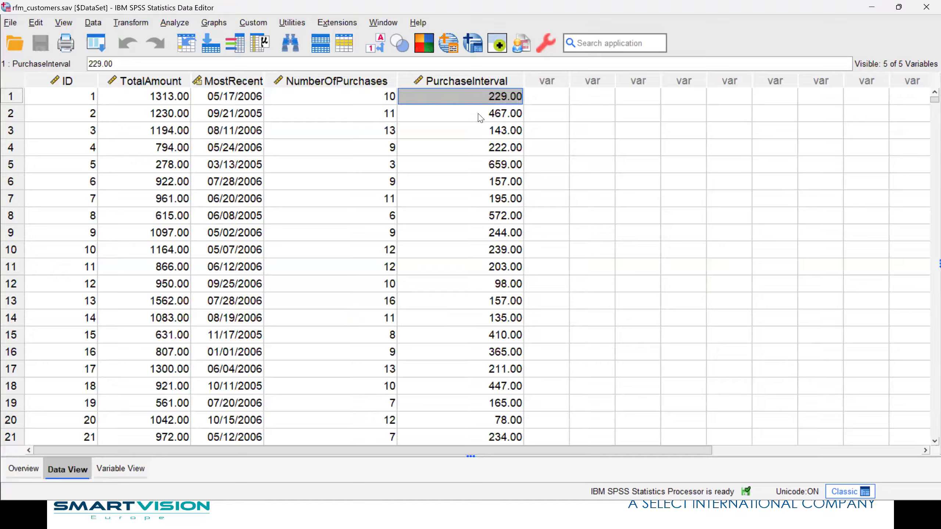
Start the Direct Marketing RFM Analysis technique and choose Customer data as the data format
click(176, 23)
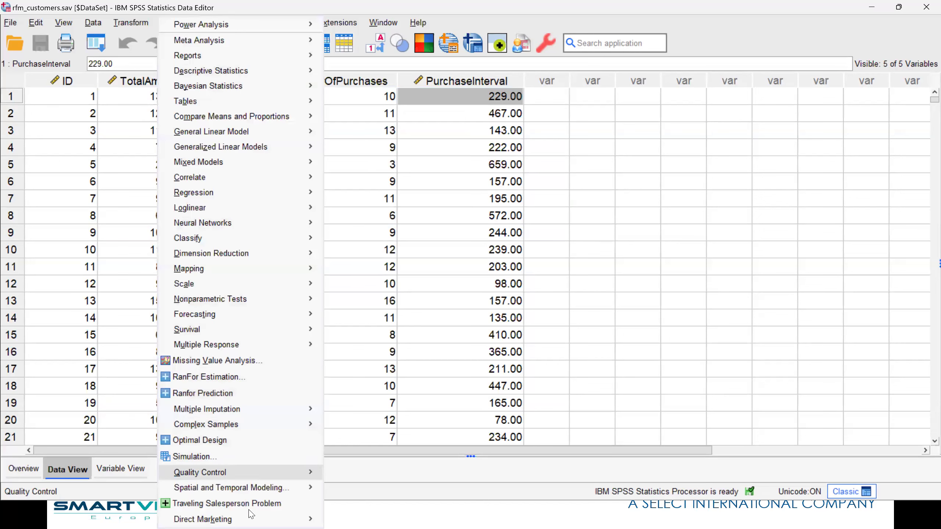
mouse_move(250, 517)
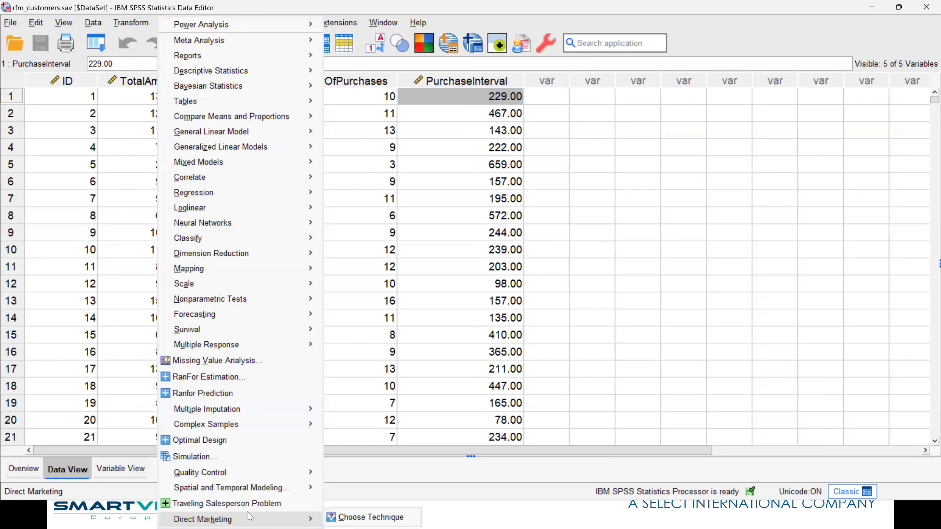
click(347, 517)
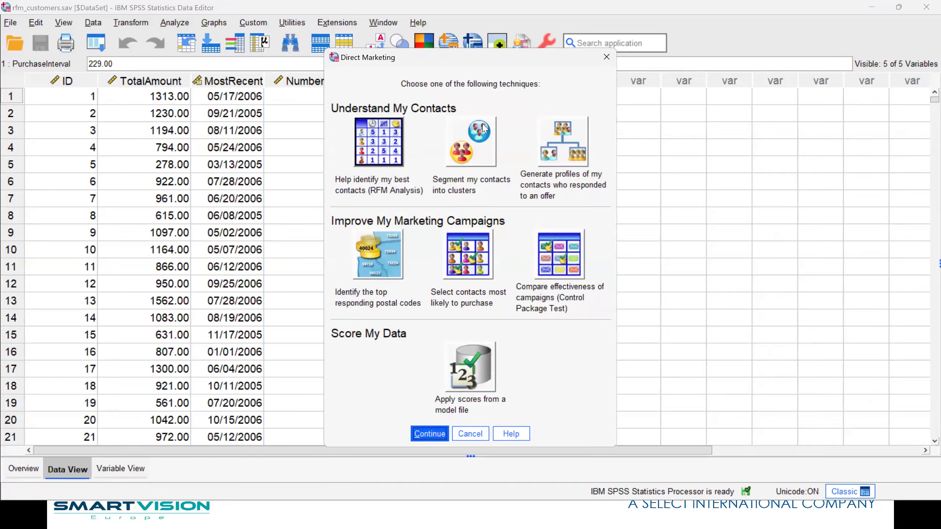
click(401, 126)
drag(378, 62, 341, 30)
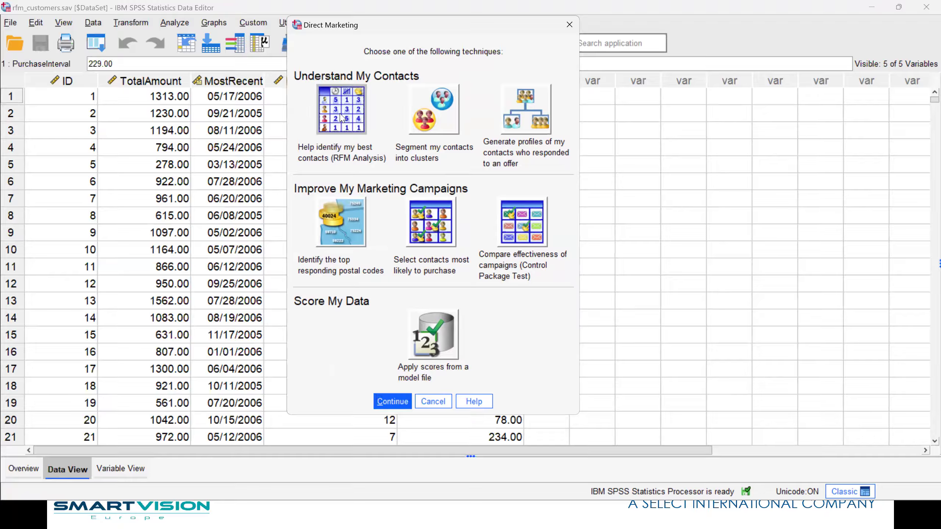
click(395, 406)
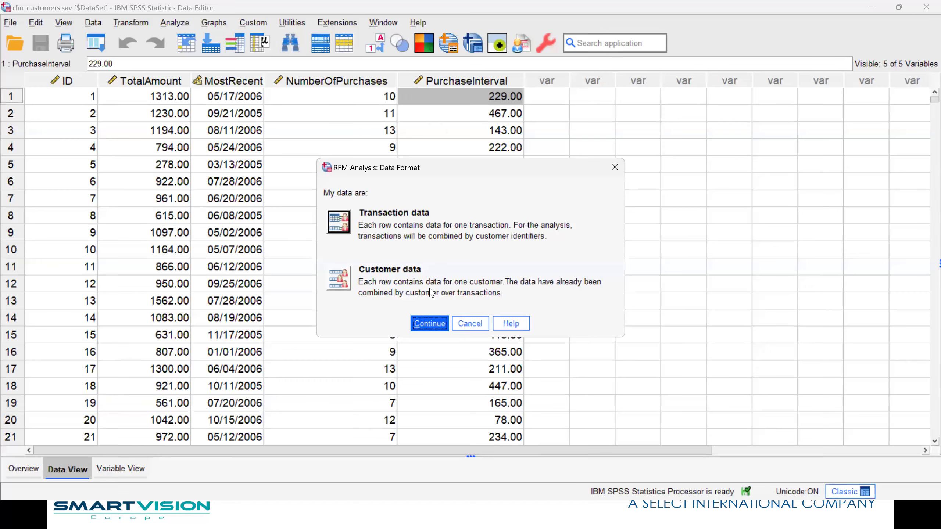
click(342, 289)
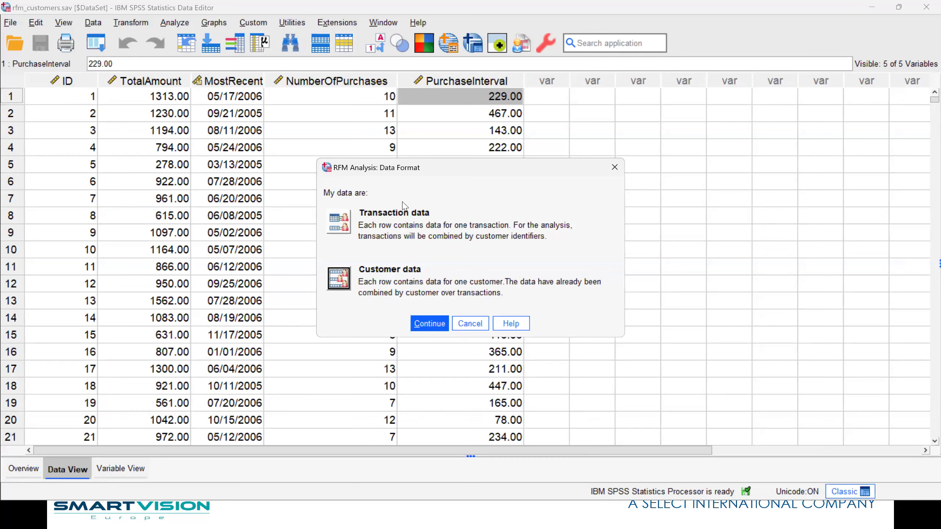
click(438, 324)
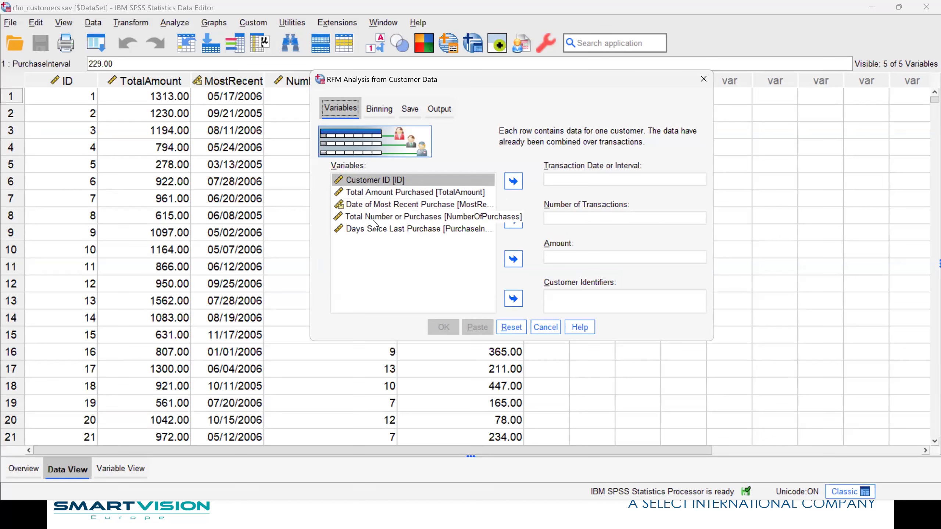
Assign Date of Most Recent Purchase as transaction date, Total Number or Purchases as transactions, Total Amount Purchased as amount and Customer ID as identifier
click(370, 204)
click(513, 181)
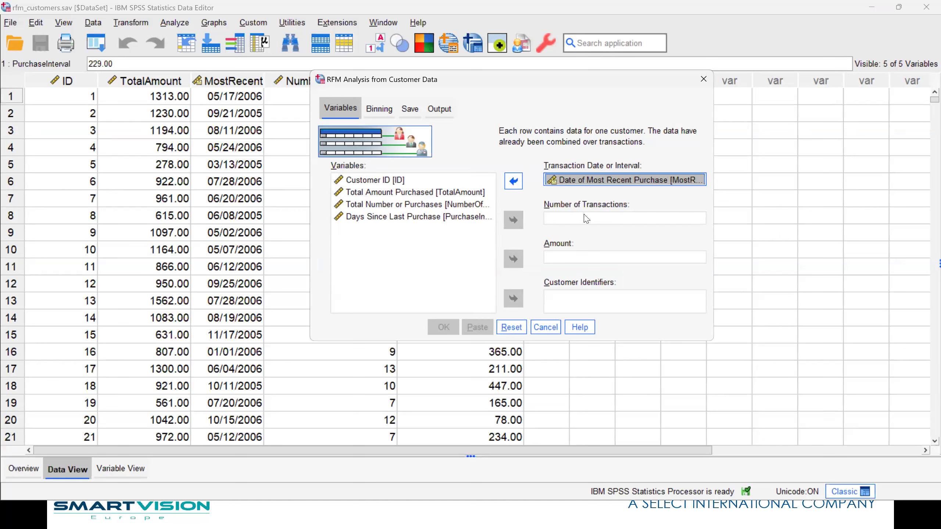
click(399, 205)
click(513, 220)
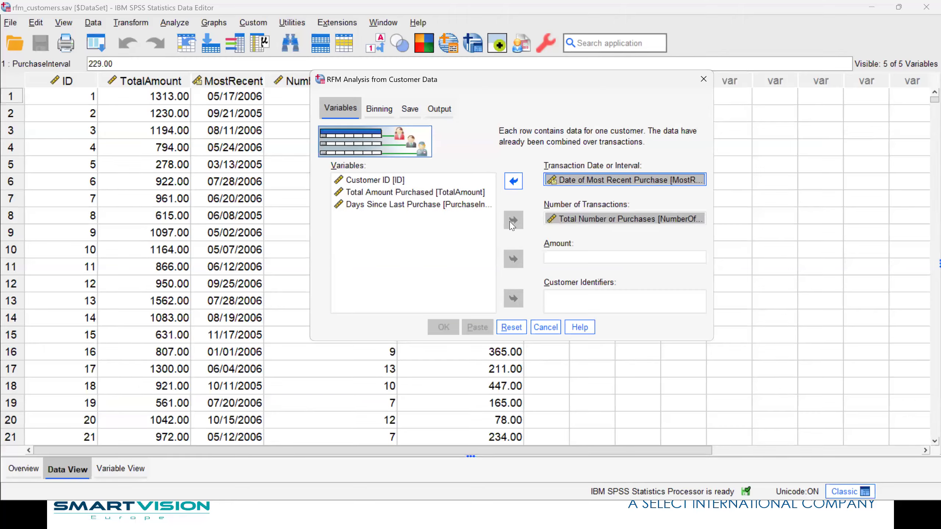
click(385, 192)
click(510, 259)
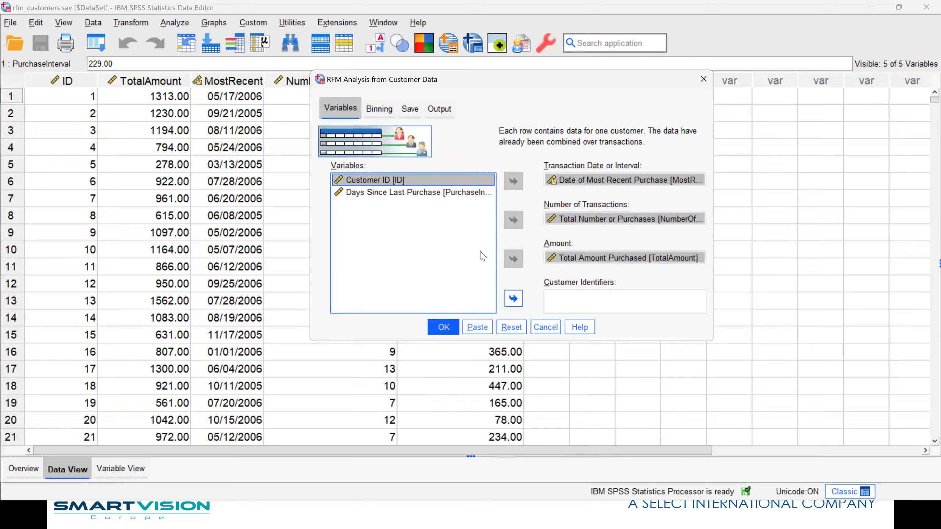
click(513, 298)
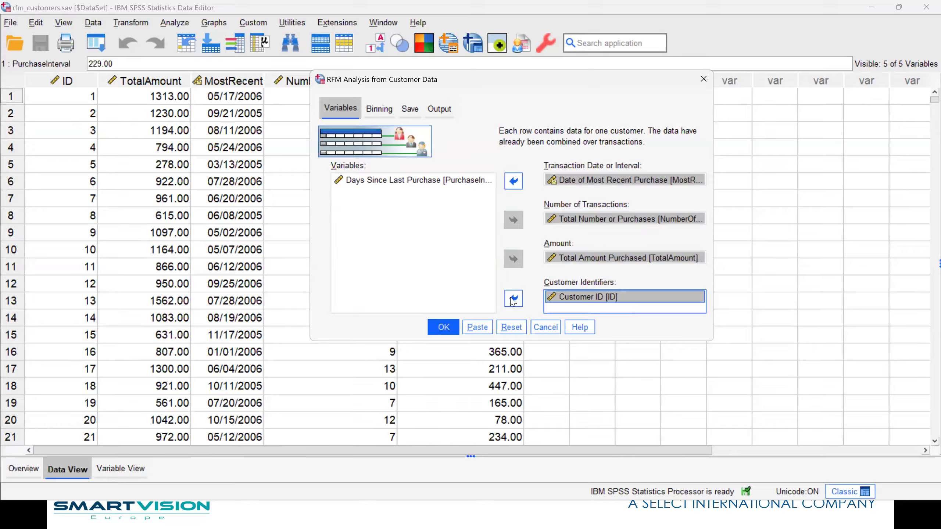
Review the binning and save settings, keep nested binning with 5 bins per score, and run the analysis with scores written to the active dataset
click(367, 115)
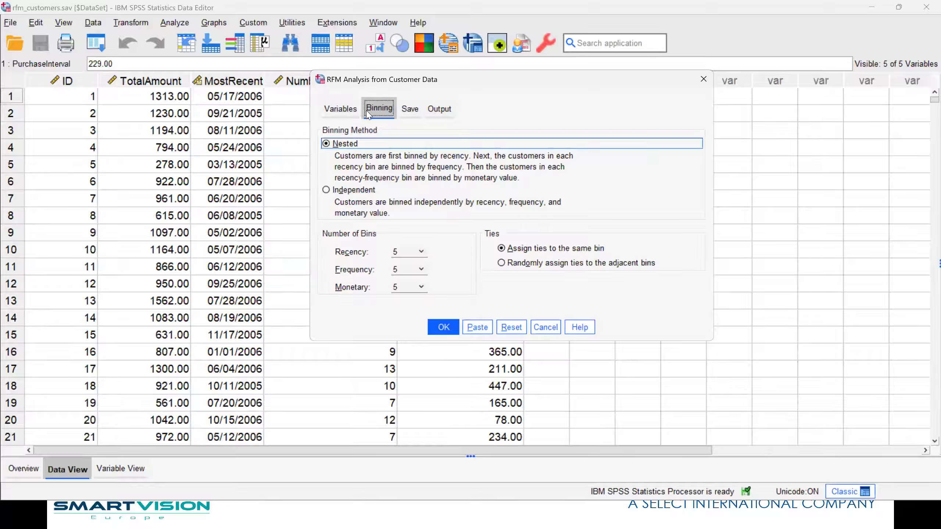
click(418, 253)
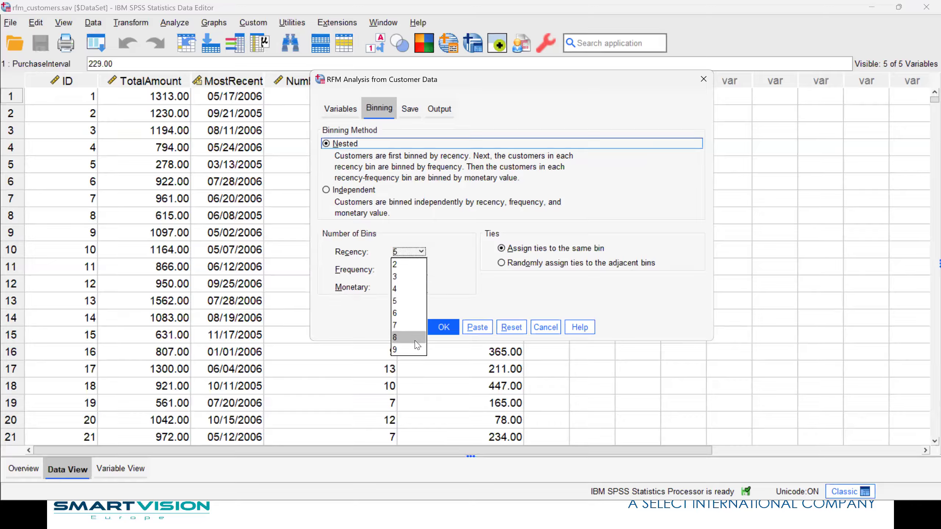
click(414, 252)
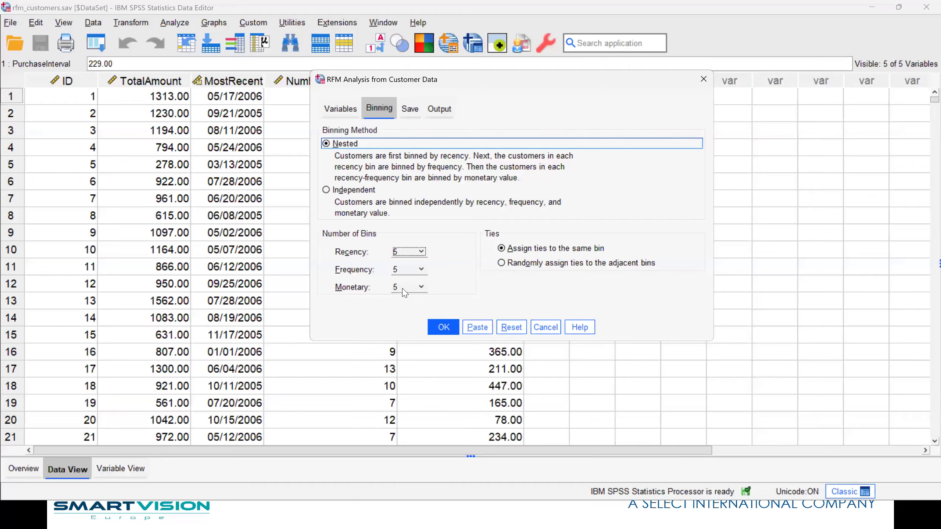
click(410, 109)
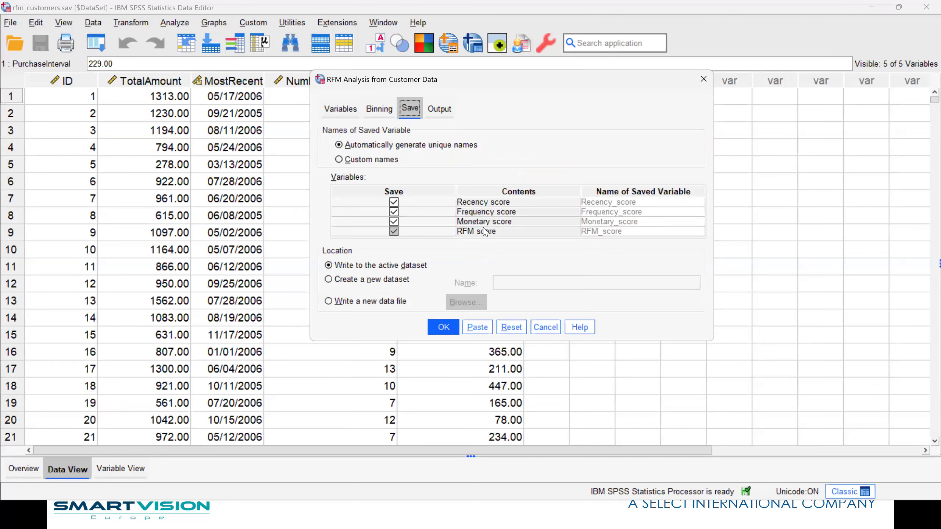
click(443, 327)
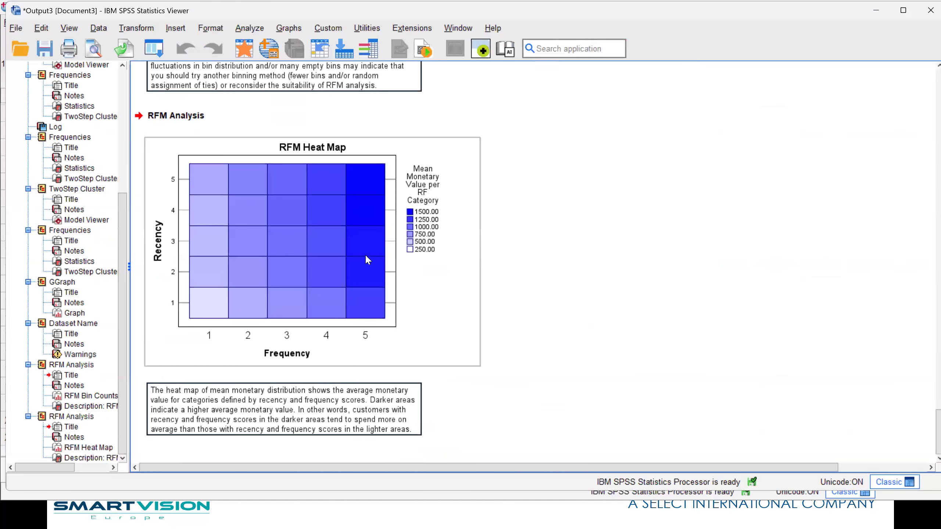
Examine the RFM heat map and the RFM bin counts chart in the output
click(365, 256)
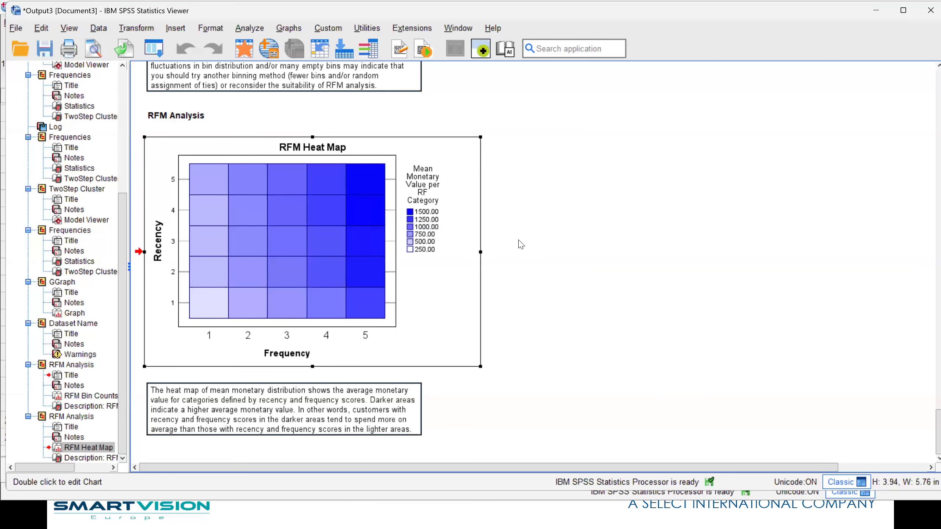
click(677, 333)
scroll(678, 332, up, 10)
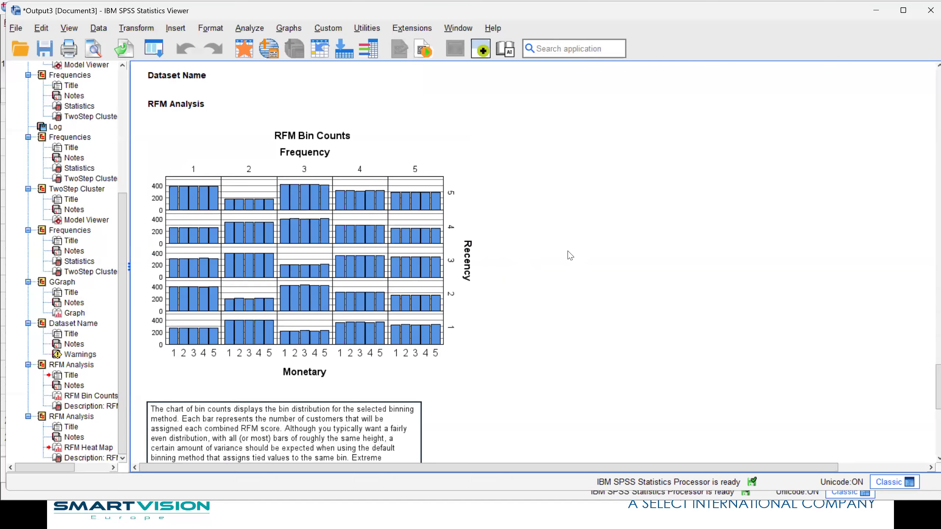
scroll(570, 256, down, 10)
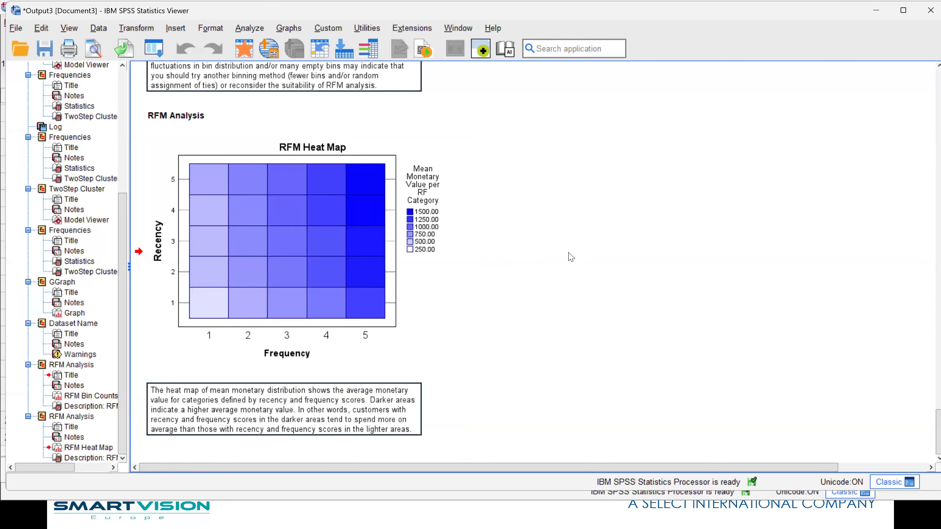
Return to the Data Editor and examine the new recency, frequency, monetary and RFM score columns alongside the original variables
click(240, 53)
drag(549, 450, 743, 457)
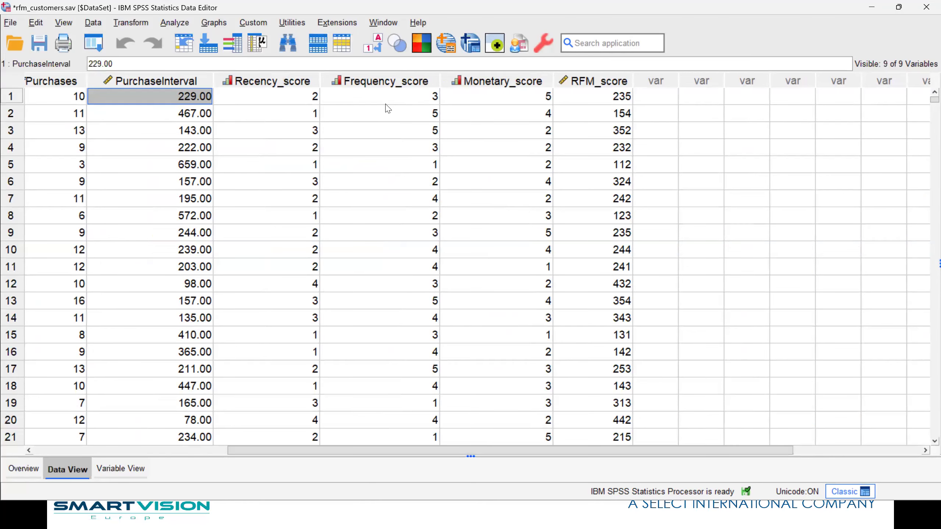
click(271, 81)
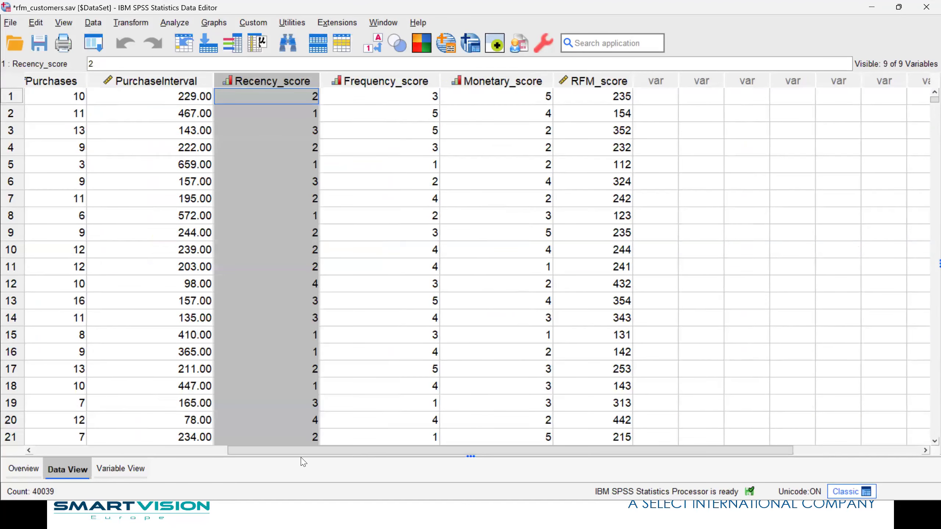
drag(236, 451, 38, 451)
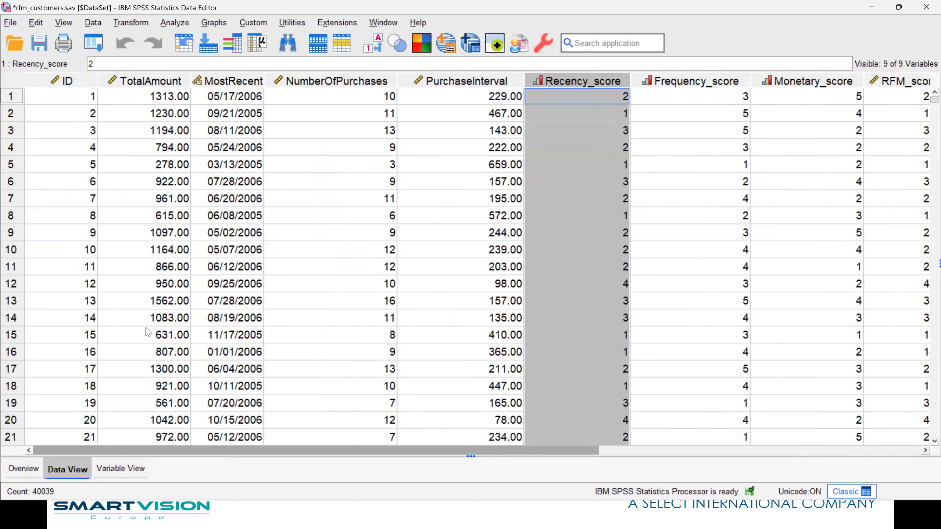
Sort the customer cases by the MostRecent variable in ascending order
click(238, 79)
right_click(237, 77)
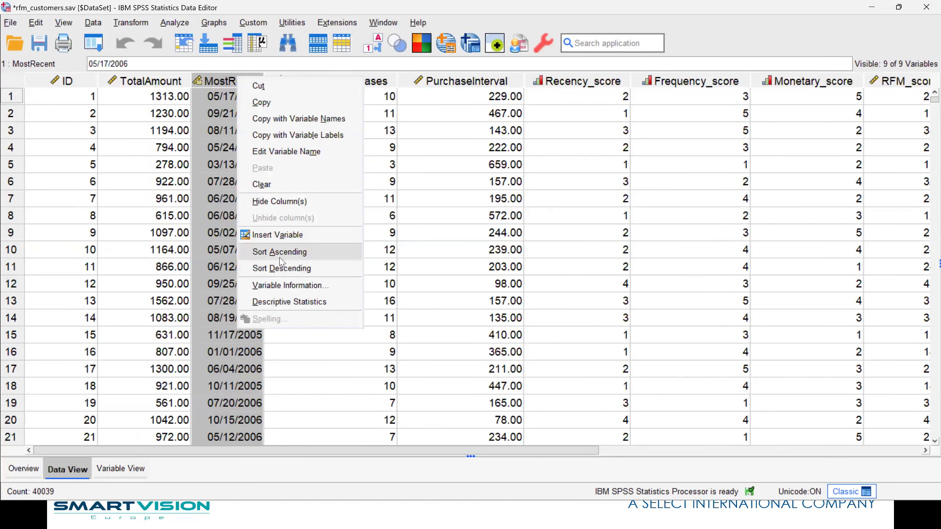
click(280, 252)
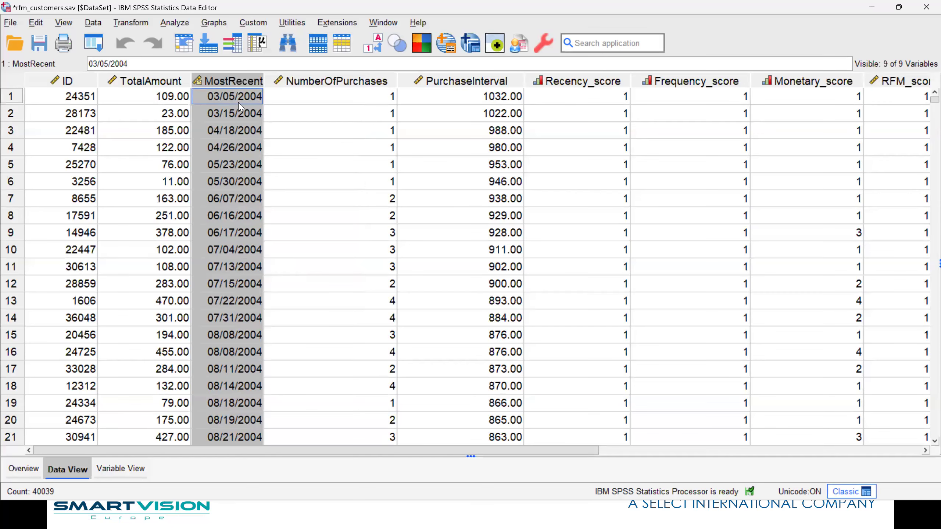
Sort the customer cases by the MostRecent variable in descending order and check the corresponding score columns
right_click(234, 85)
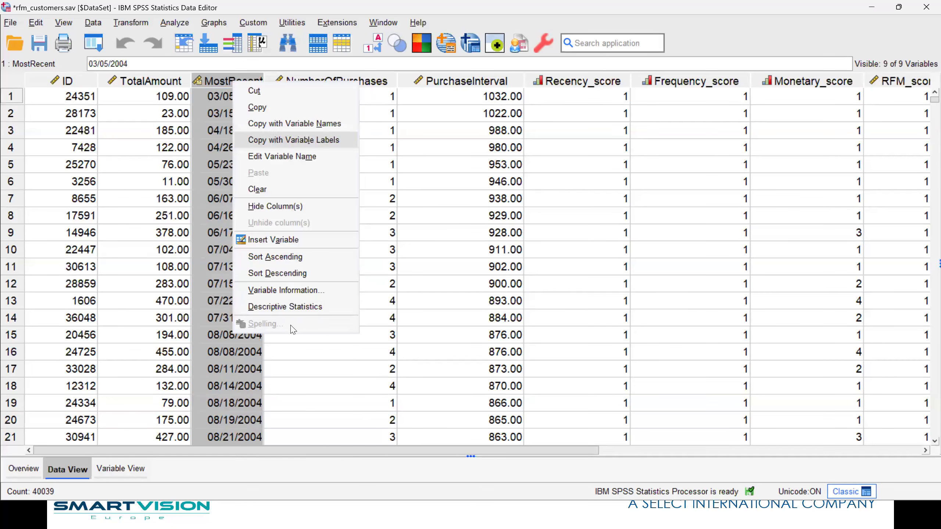
click(276, 273)
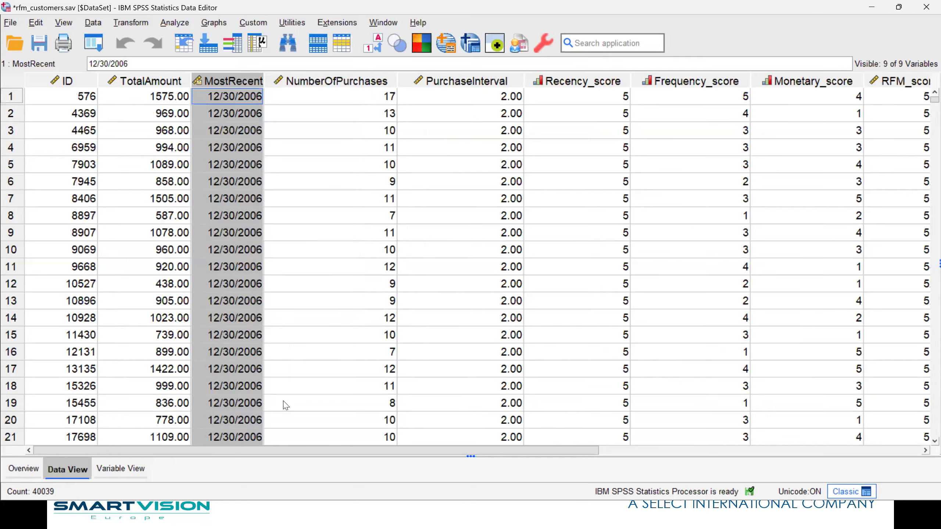
mouse_move(380, 449)
mouse_down()
mouse_move(529, 455)
mouse_move(367, 456)
mouse_up()
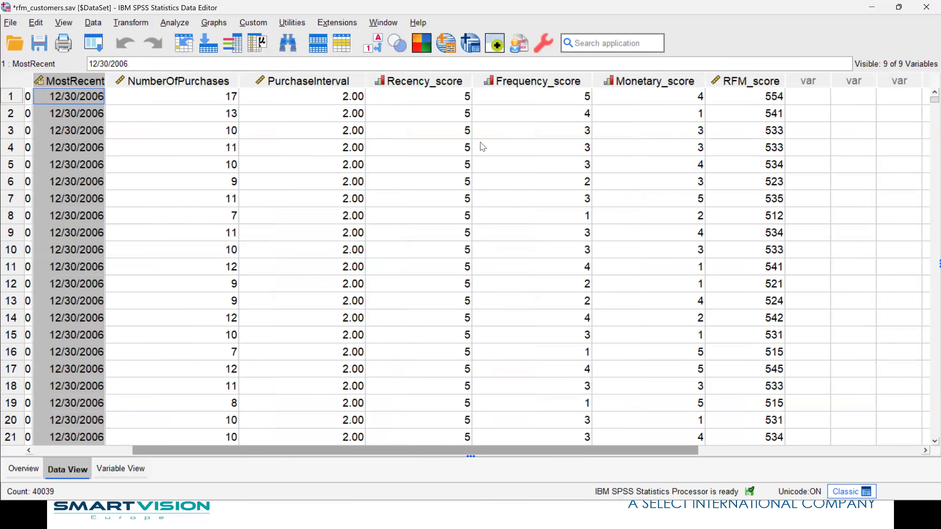
Sort the customer cases by Frequency_score in descending order and compare the scores with NumberOfPurchases
click(526, 85)
right_click(526, 85)
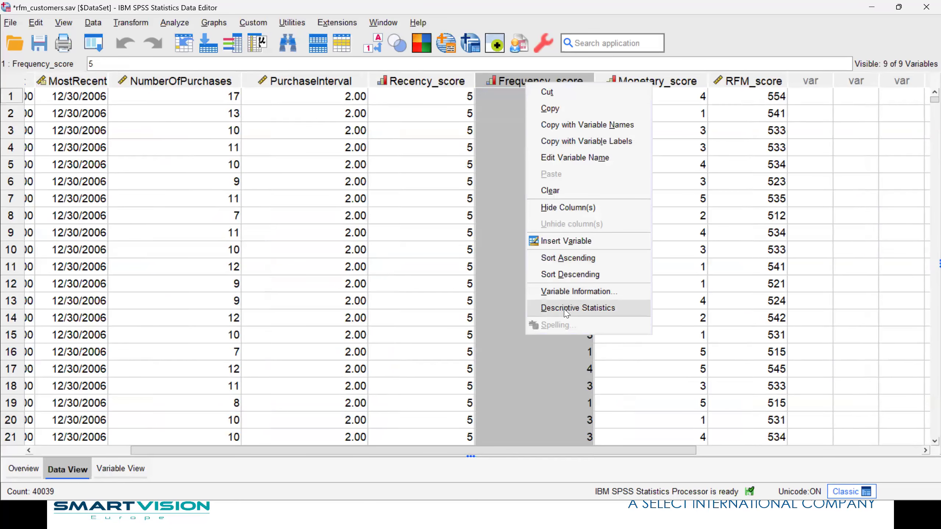
click(564, 274)
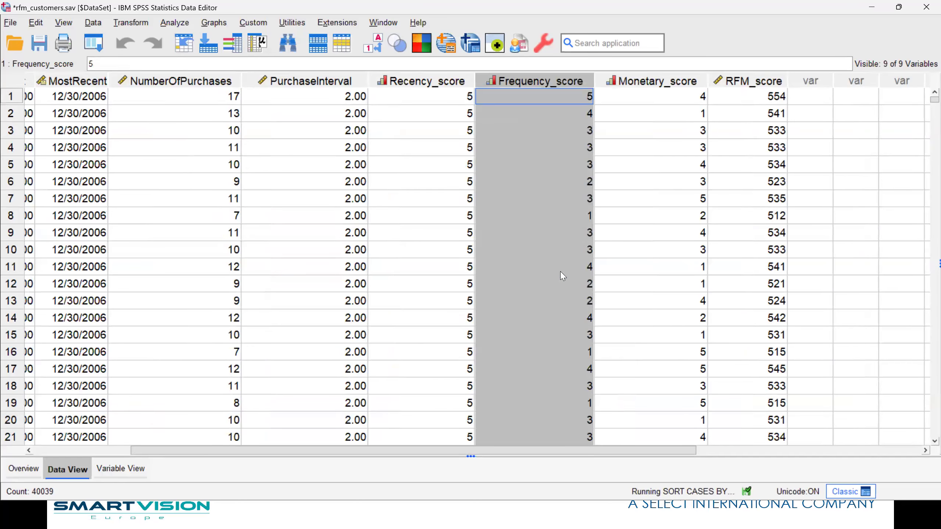
drag(371, 450, 242, 446)
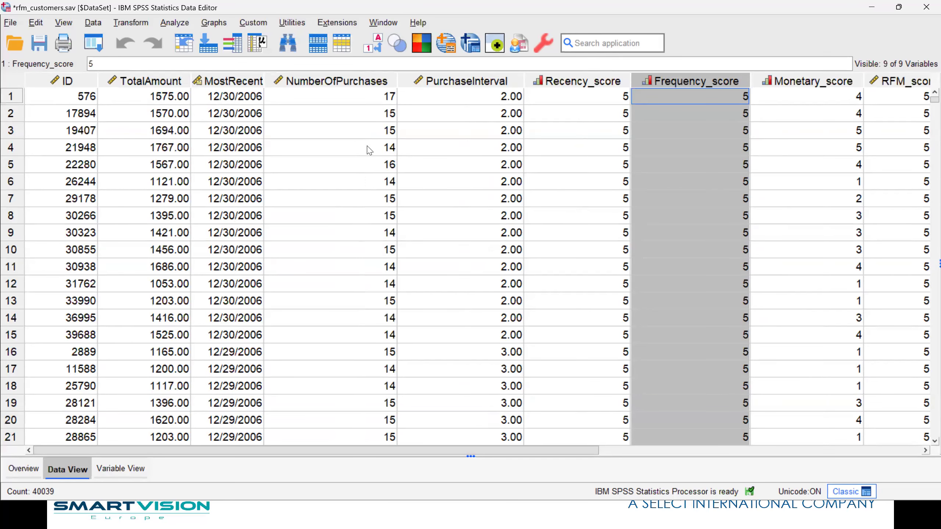
Sort the customer cases by Monetary_score in descending order and check the combined RFM scores
drag(400, 441, 705, 457)
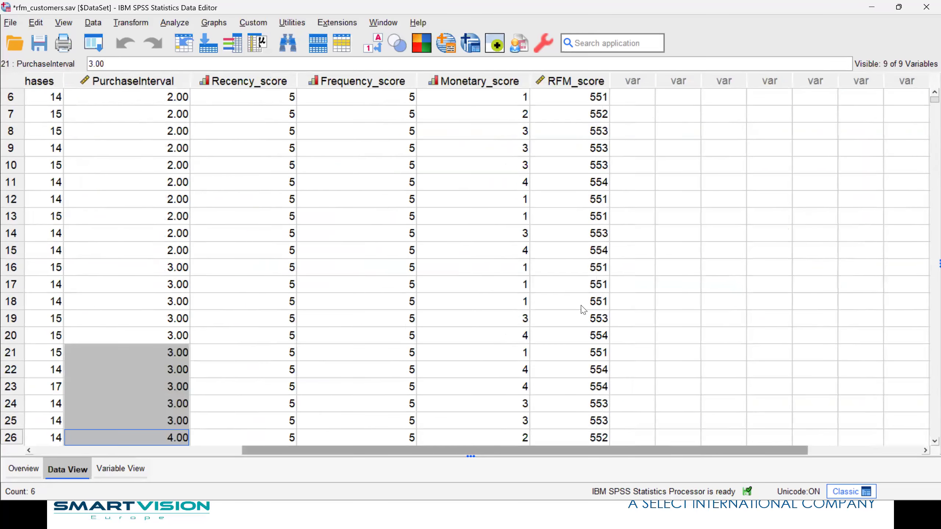
click(511, 81)
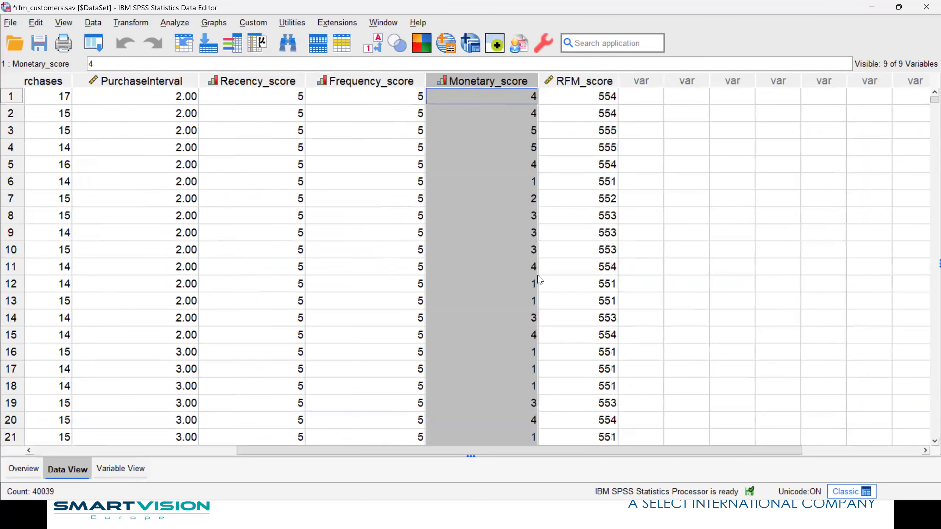
right_click(510, 83)
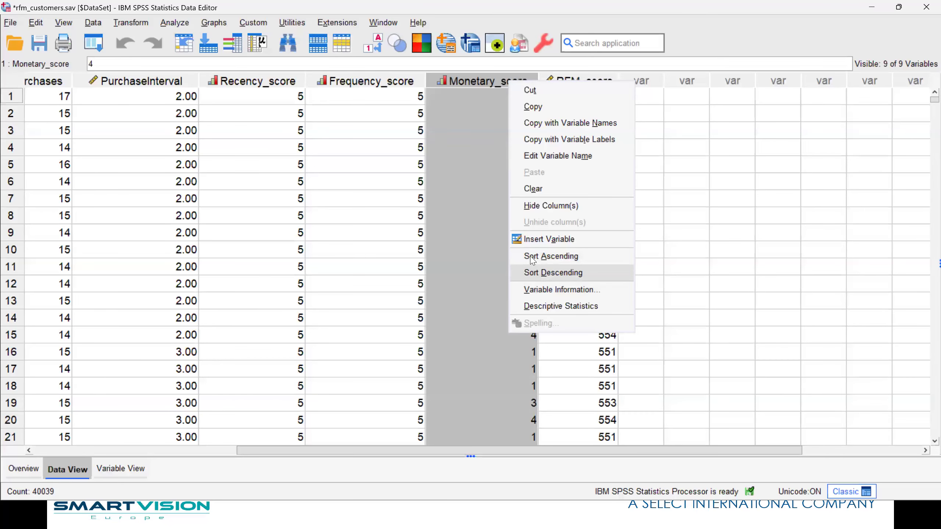
click(533, 274)
drag(331, 451, 283, 445)
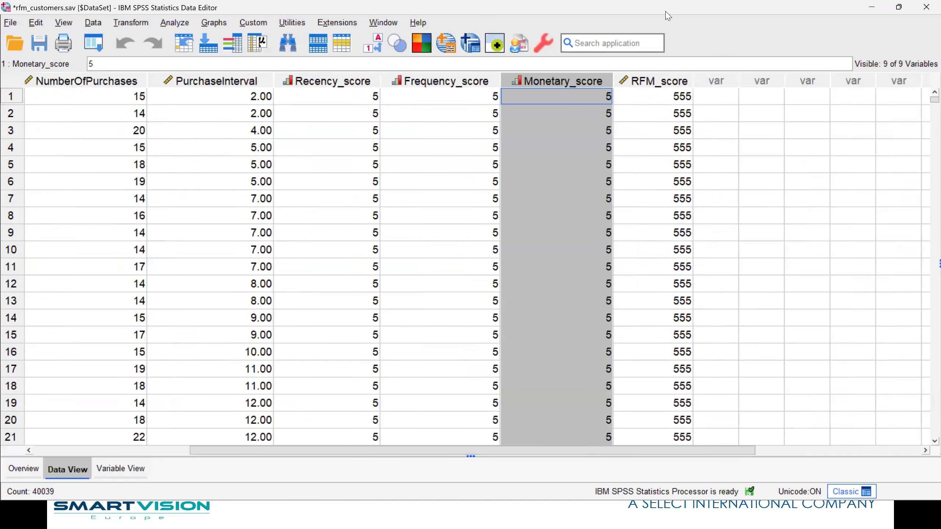
click(645, 99)
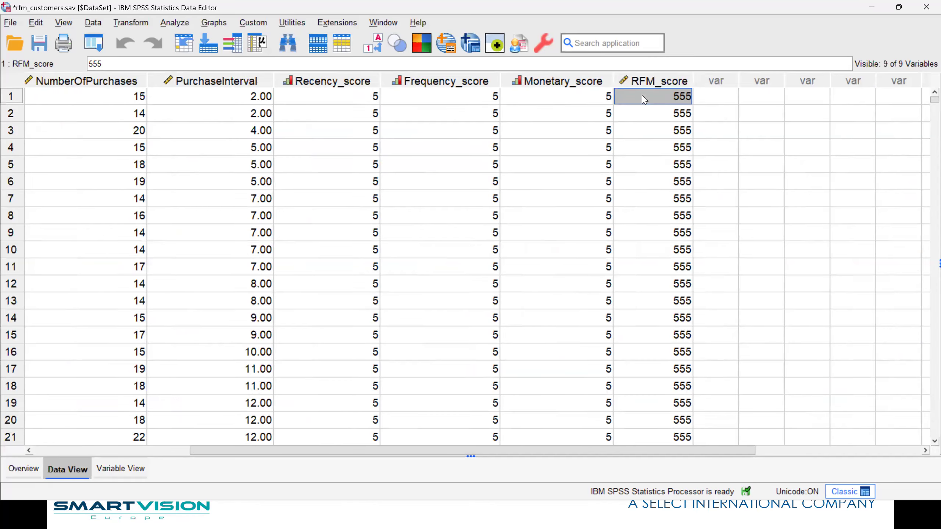
right_click(645, 100)
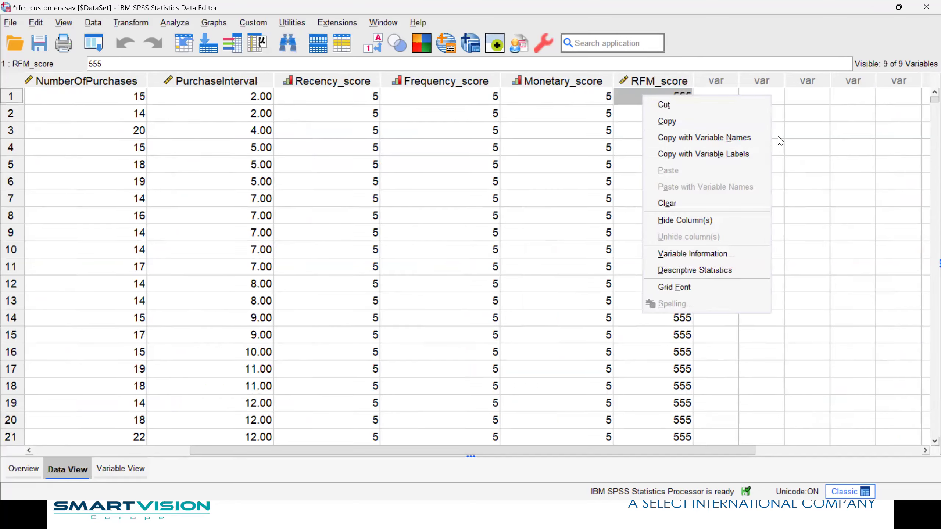
click(840, 148)
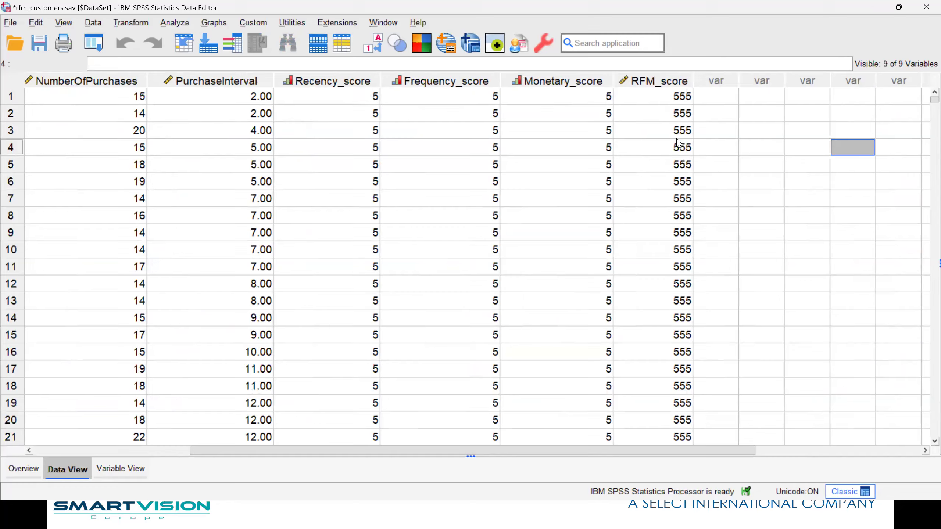
Look through the top-scoring cases and change the RFM_score variable's measurement level to Ordinal
scroll(677, 138, down, 20)
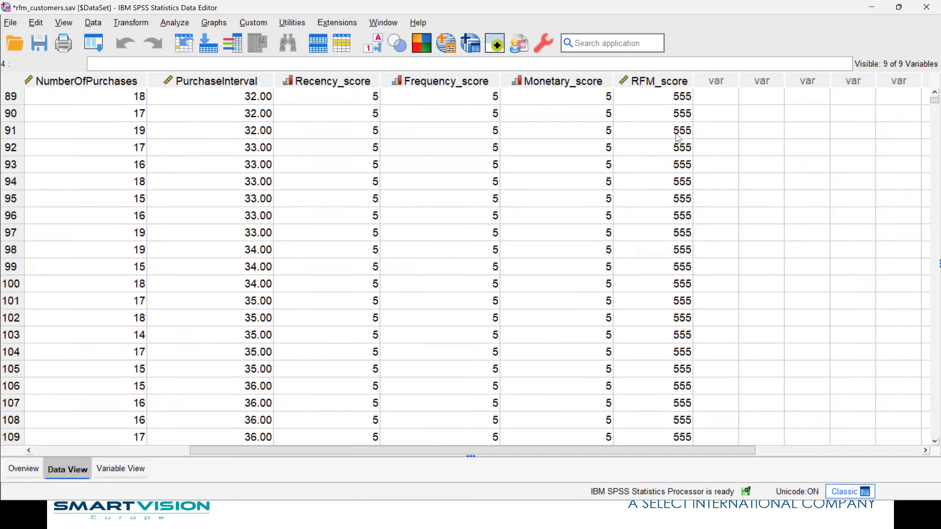
scroll(676, 137, up, 20)
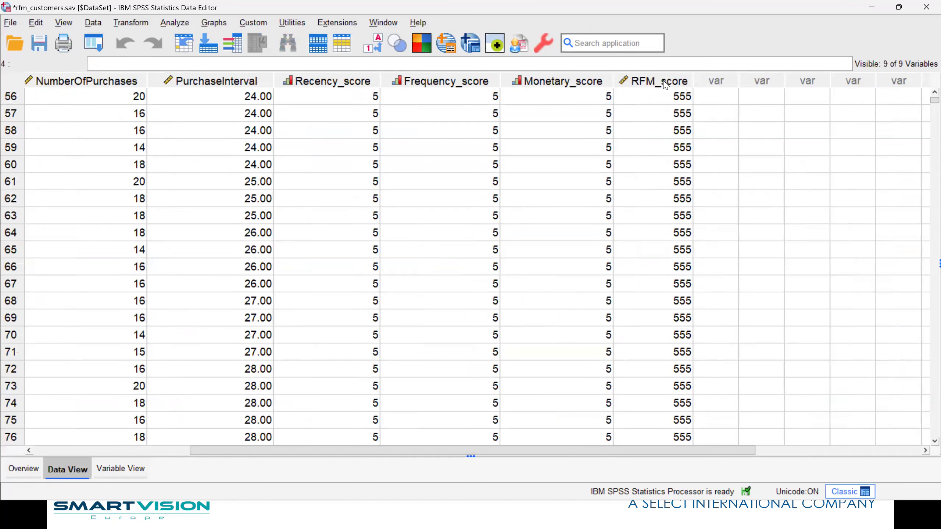
double_click(665, 85)
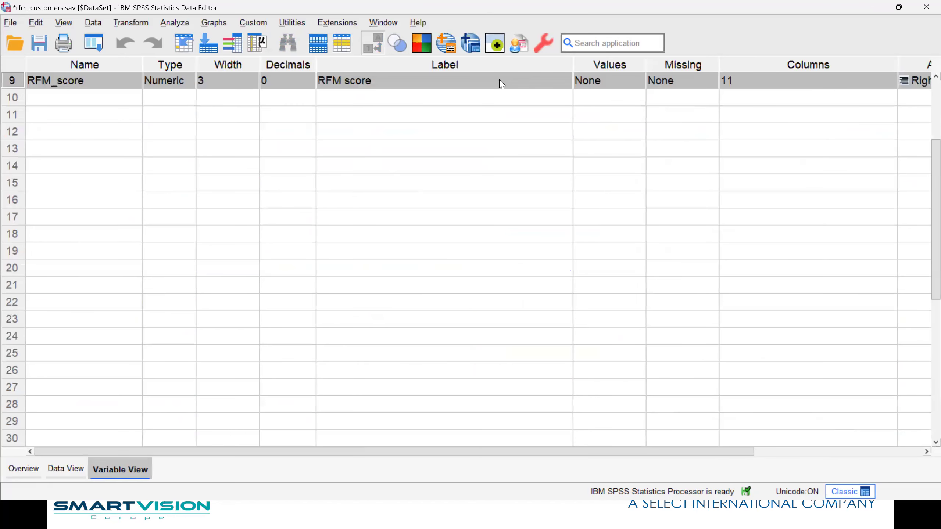
drag(725, 448, 878, 442)
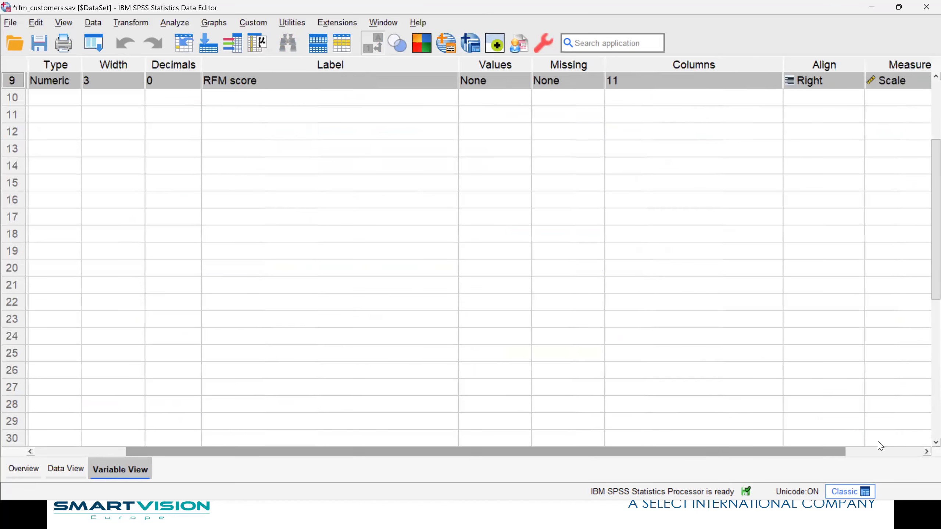
click(830, 81)
click(825, 81)
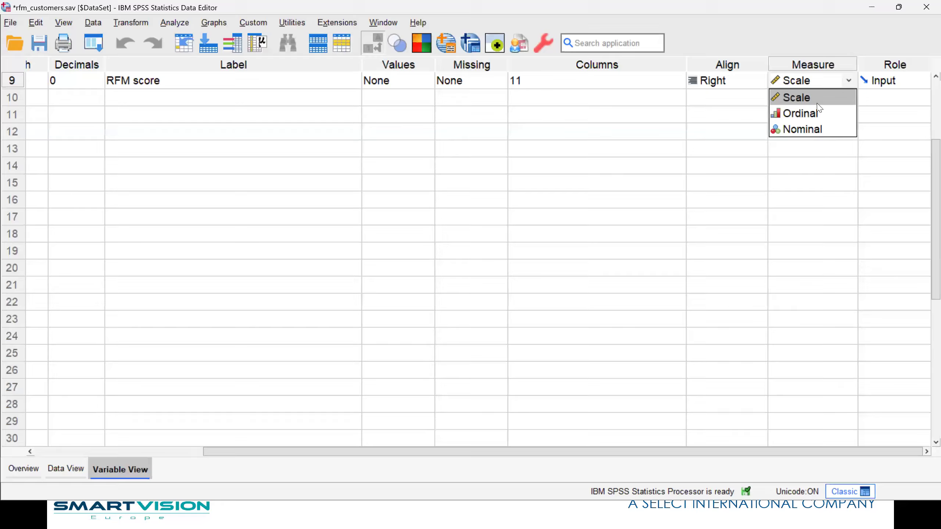
click(813, 112)
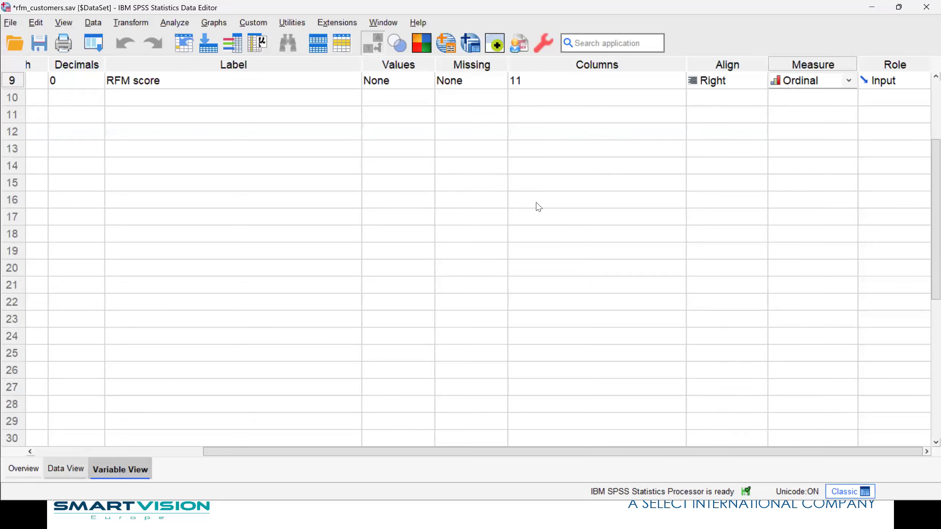
Run descriptive statistics on RFM_score from the data view and examine its frequency table in the output
key(ctrl+t)
right_click(631, 113)
click(697, 293)
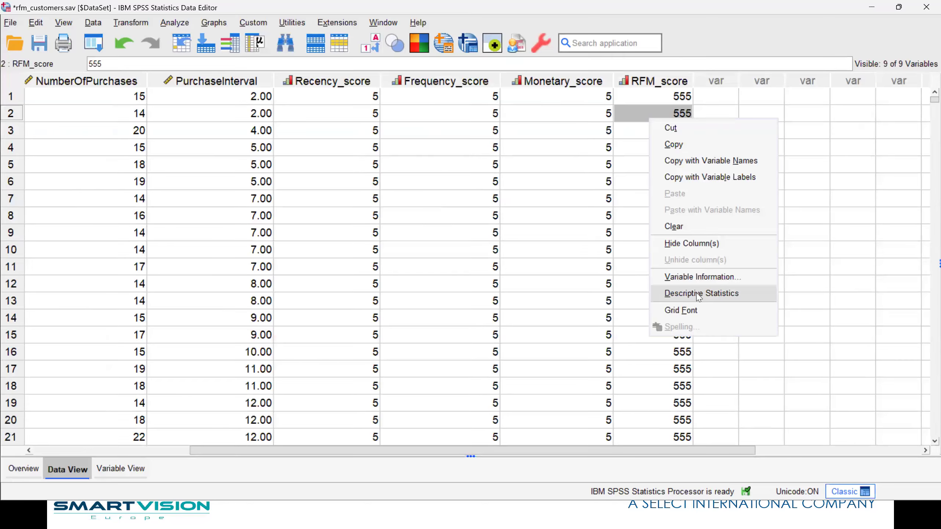
scroll(361, 256, down, 20)
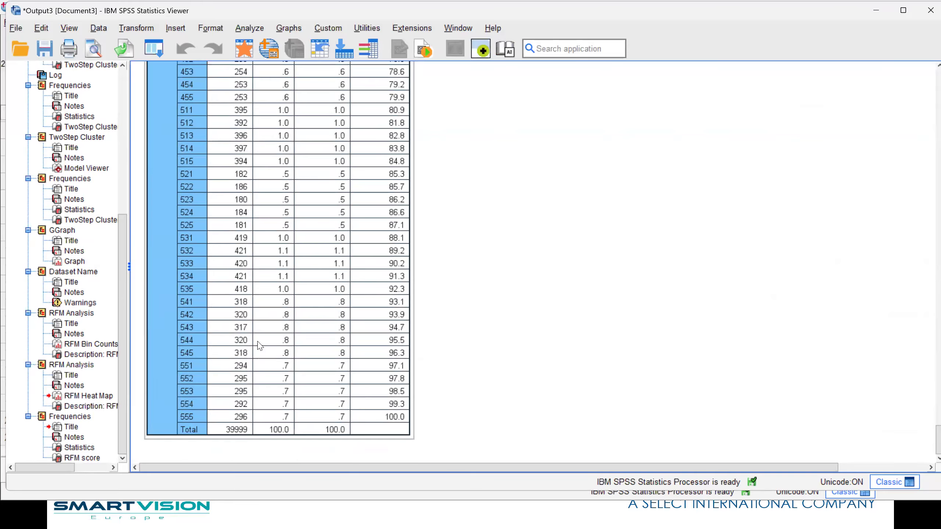
scroll(261, 346, up, 20)
Return to the customer data, compare the RFM scores with the original purchase variables, and start switching to another open window
click(244, 48)
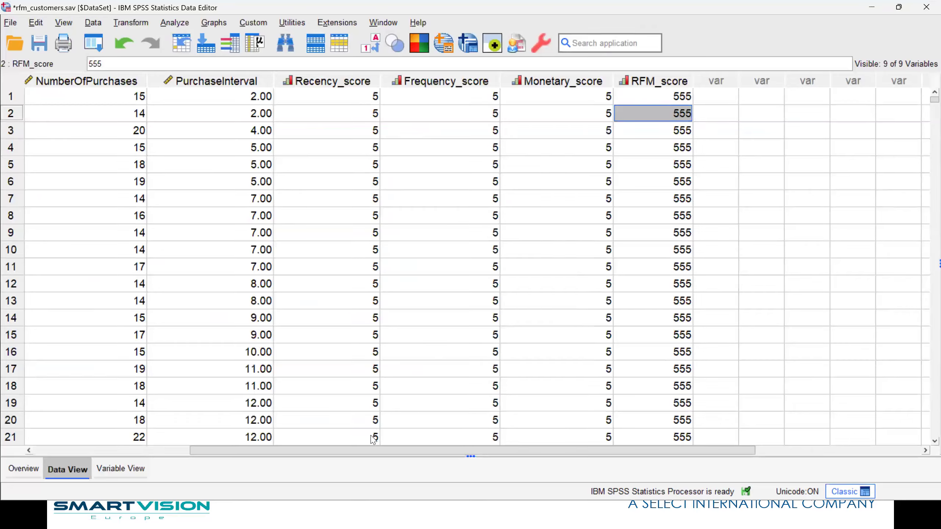
drag(369, 449, 264, 437)
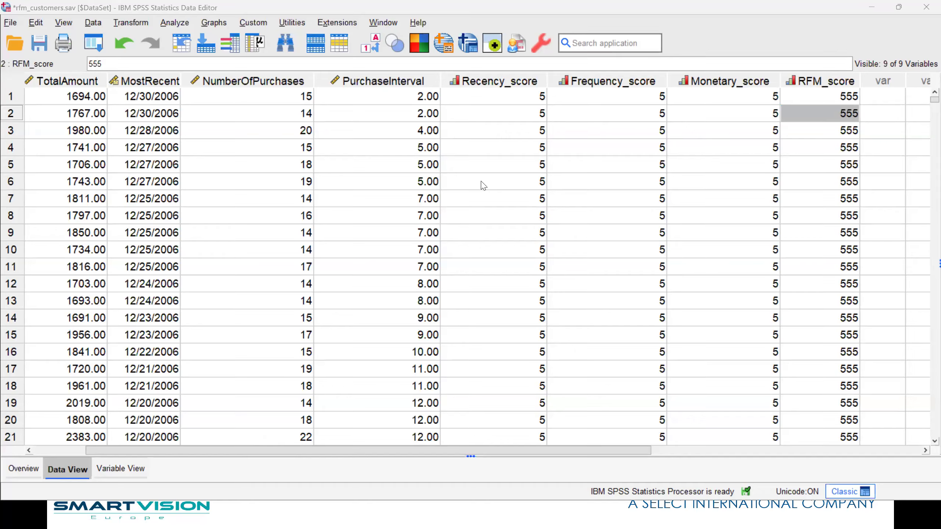
key(alt+Tab)
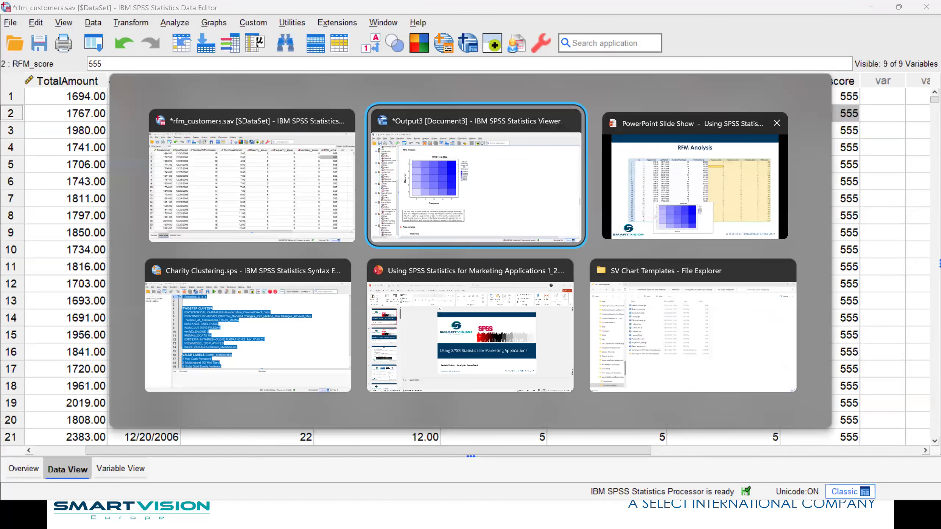
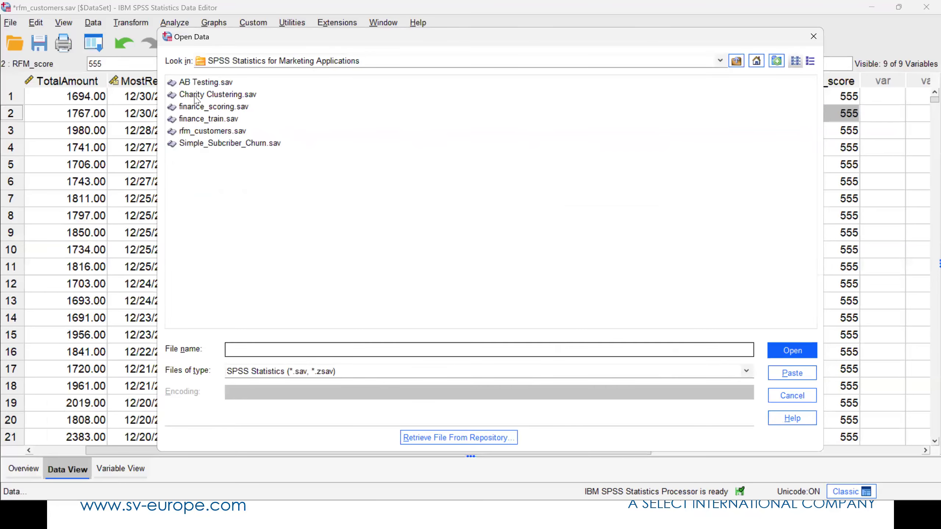
Open finance_train.sav without saving the changes made to rfm_customers.sav
double_click(189, 119)
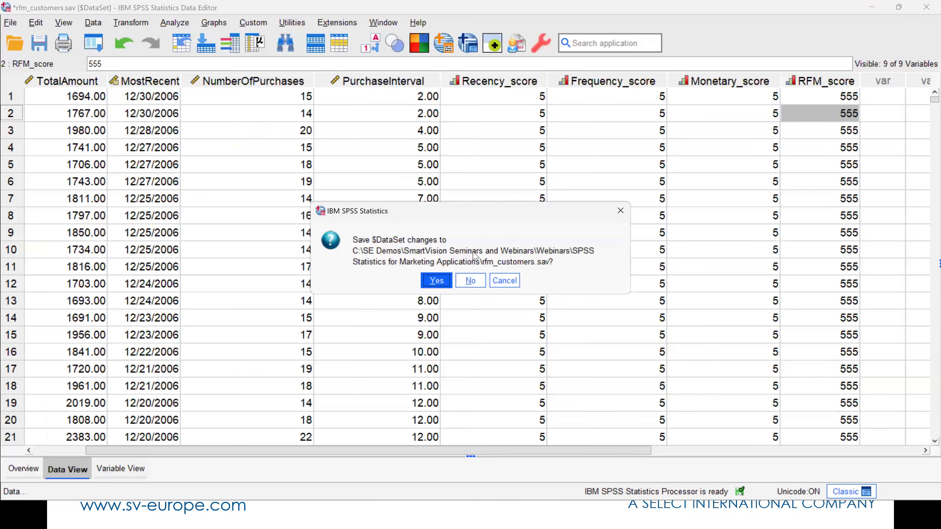
click(470, 281)
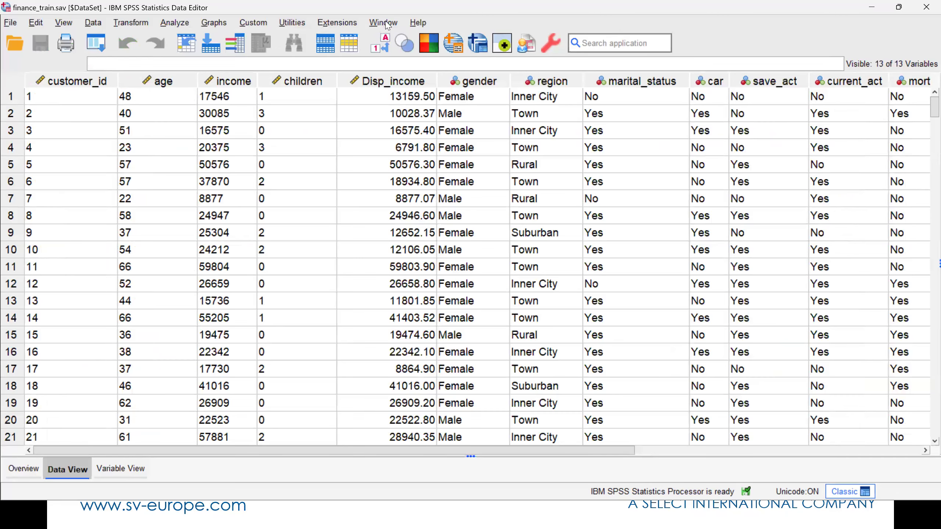
Bring up the old Output3 viewer document, close it without saving its contents, and return to the finance_train data
click(383, 22)
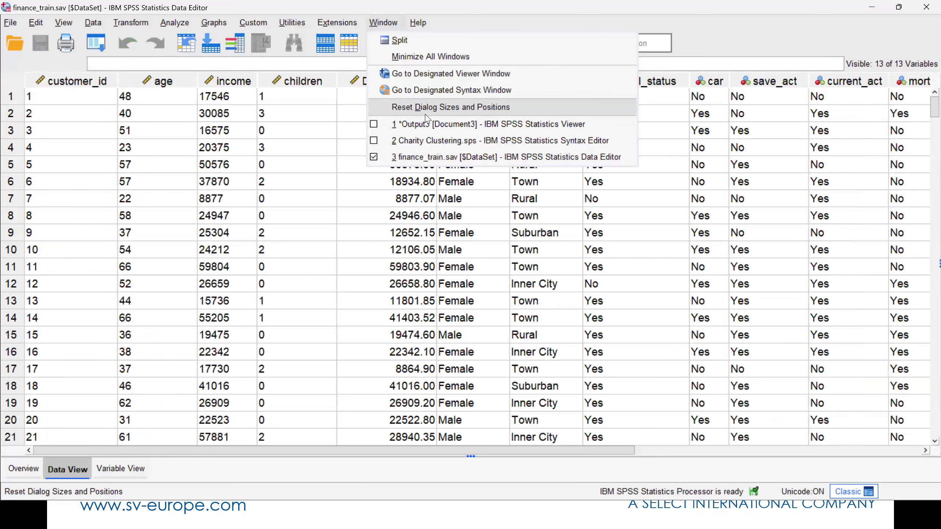
click(427, 117)
click(489, 273)
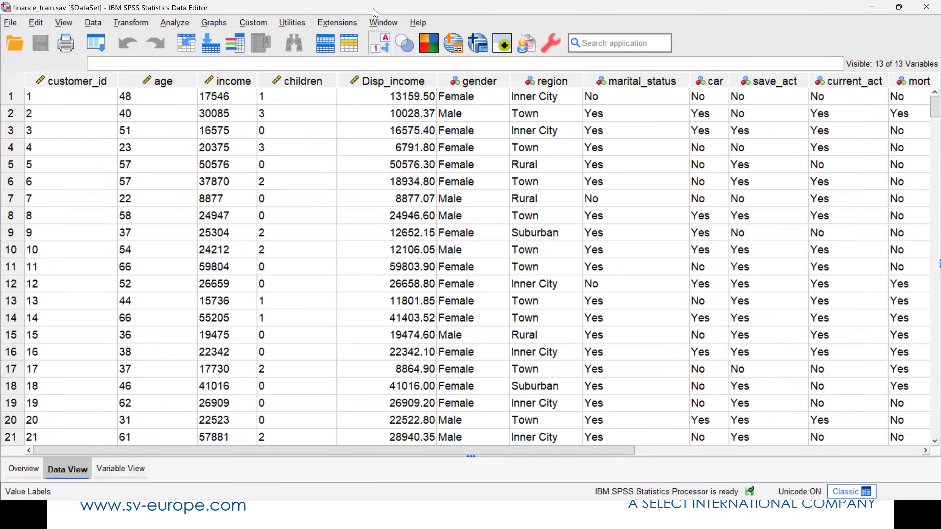
click(382, 22)
click(425, 128)
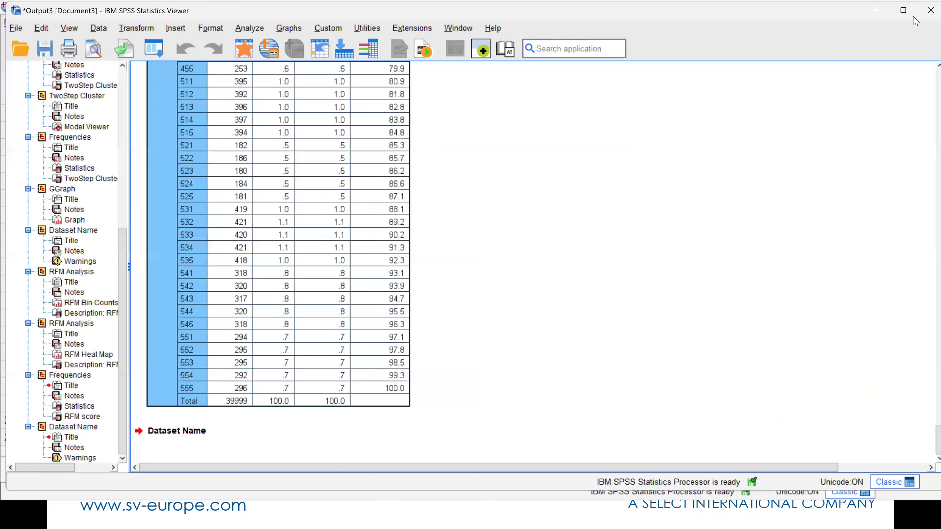
click(925, 11)
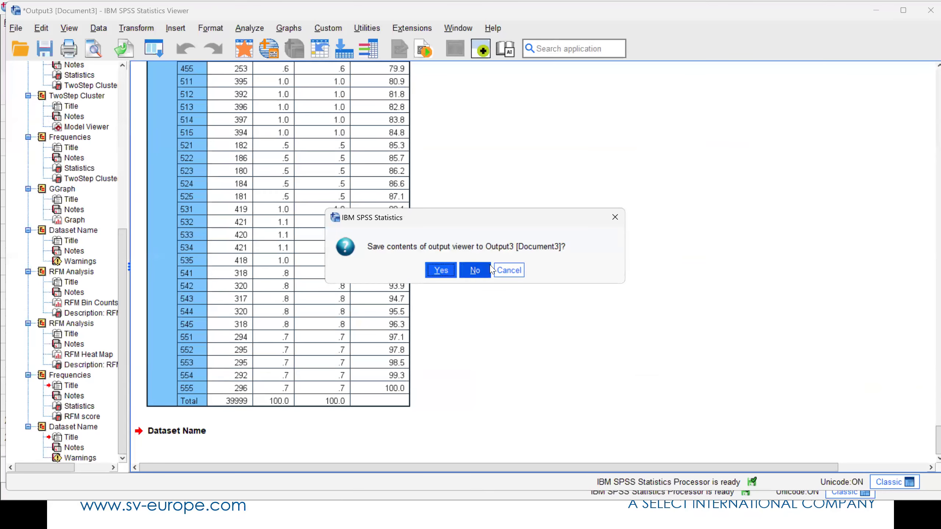
click(488, 269)
click(383, 22)
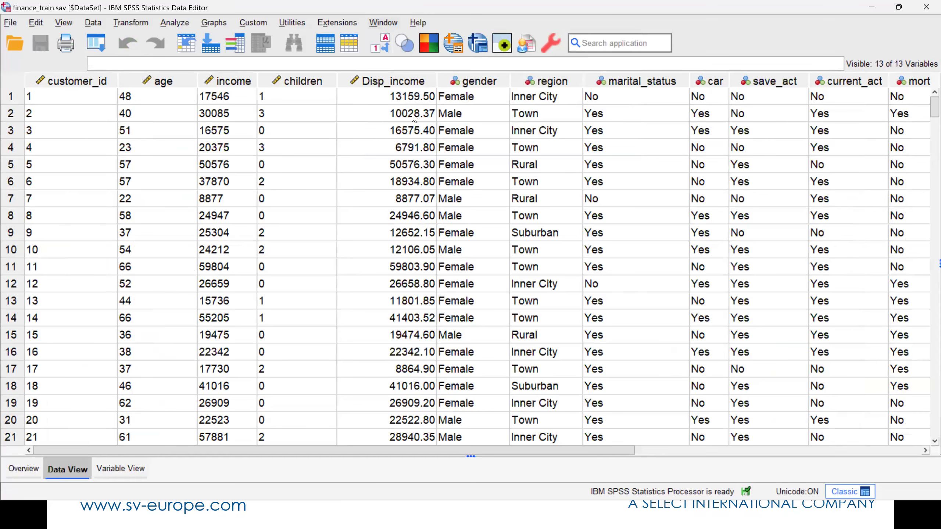
click(418, 126)
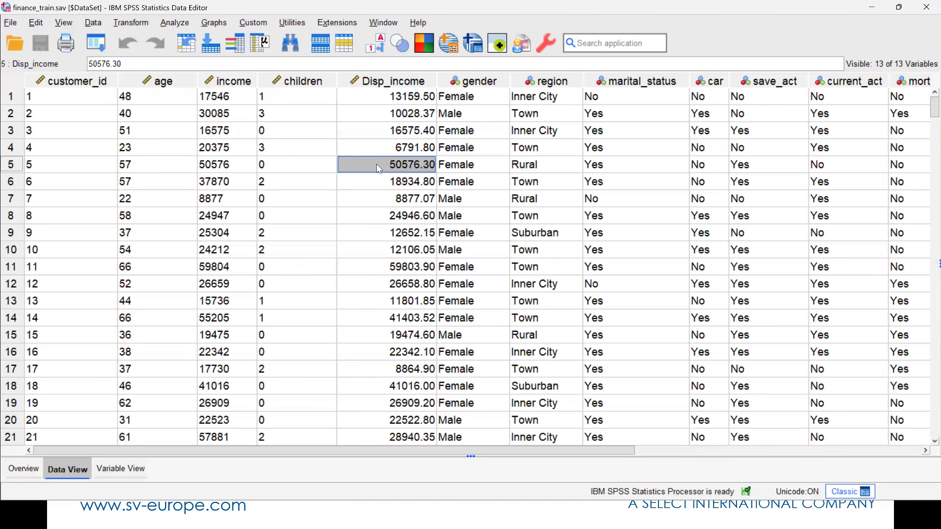
Run descriptive statistics on the Super_ISA variable from the data view and return to the first columns of the data
key(ctrl+Right)
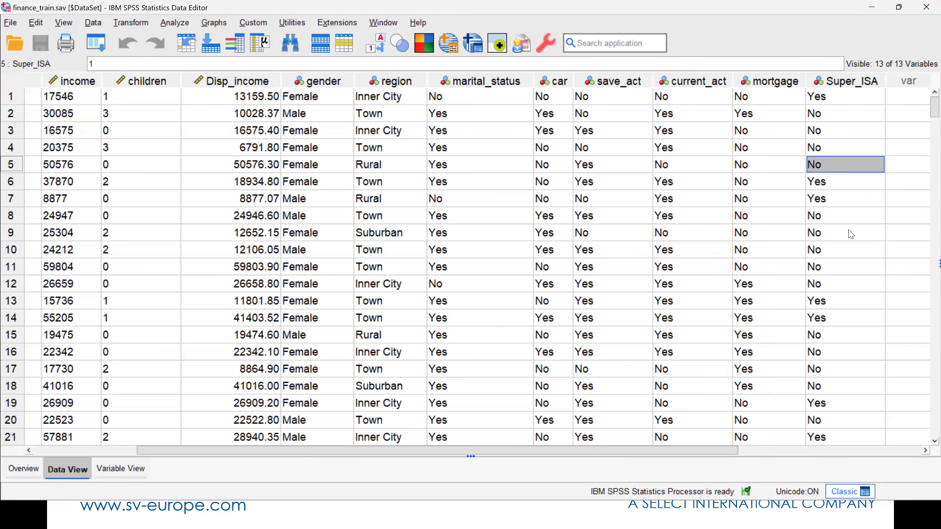
right_click(851, 282)
click(851, 299)
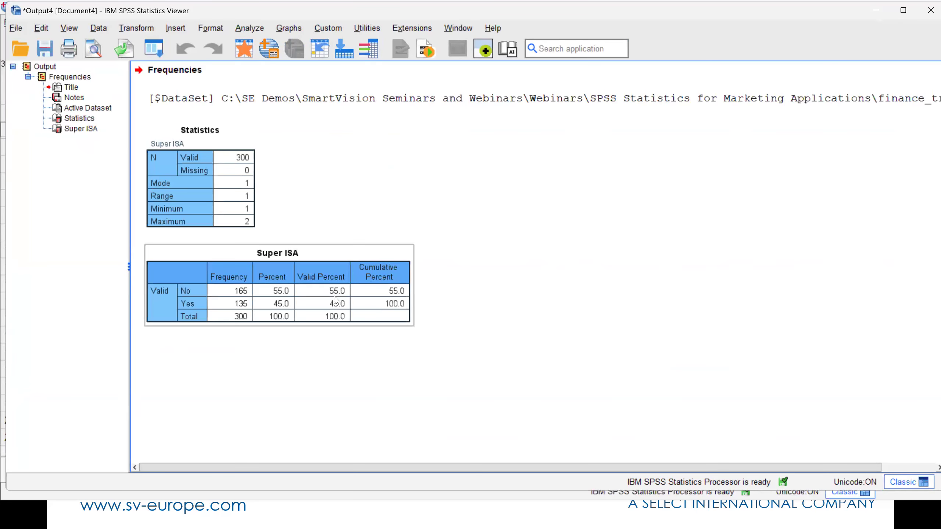
click(245, 50)
drag(187, 449, 55, 450)
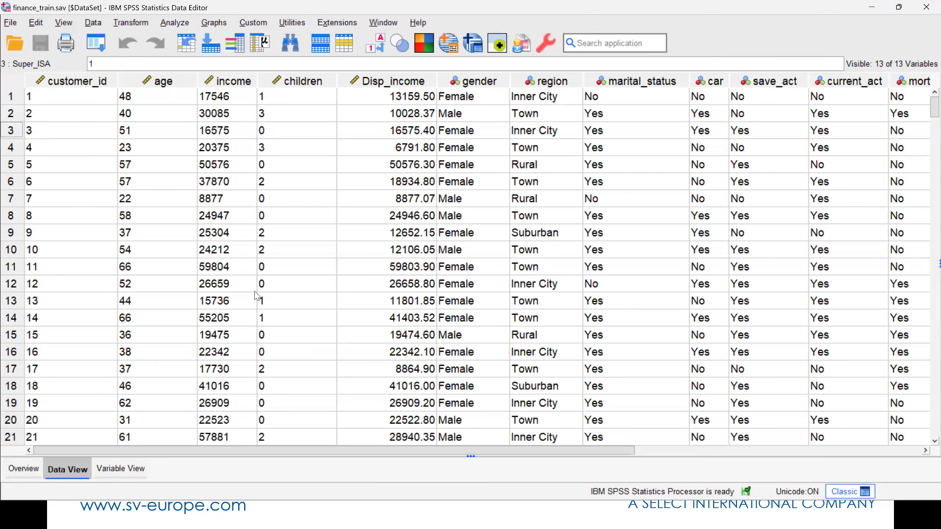
Run a CHAID decision tree with Super ISA as the dependent variable and every variable from Age to Mortgage Customer as independents
click(170, 24)
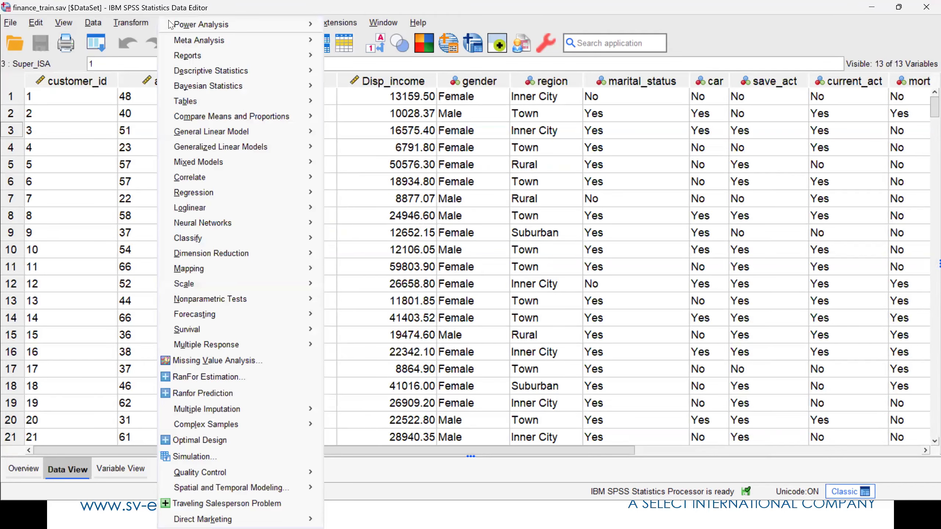
mouse_move(268, 239)
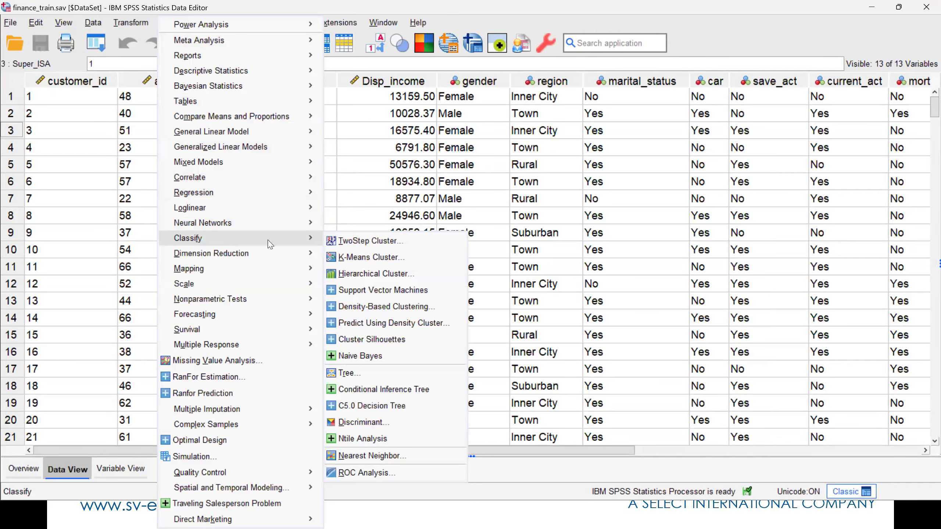
click(356, 372)
drag(241, 201, 491, 55)
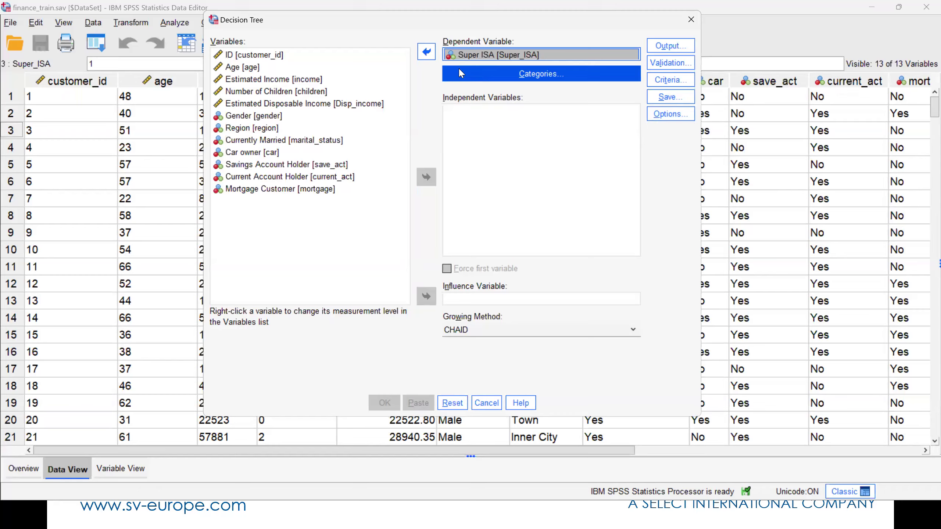
click(232, 70)
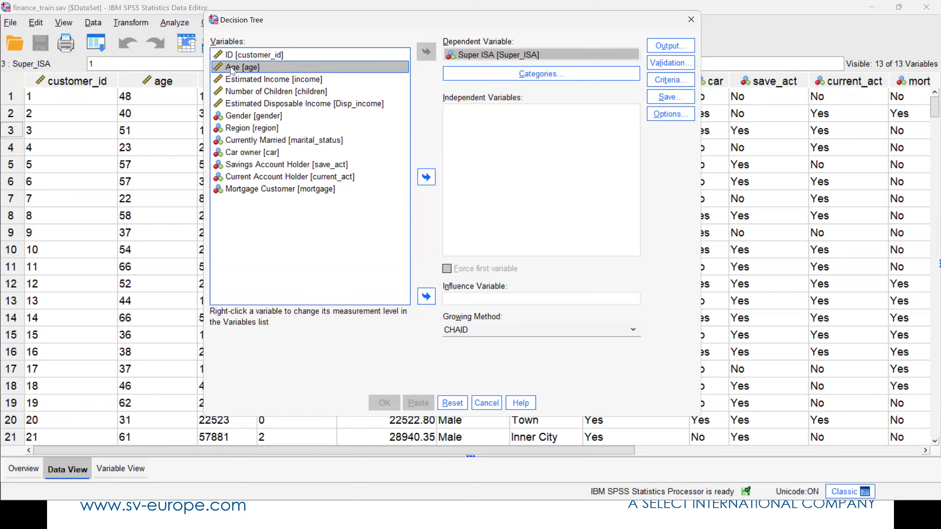
shift+click(255, 189)
click(427, 178)
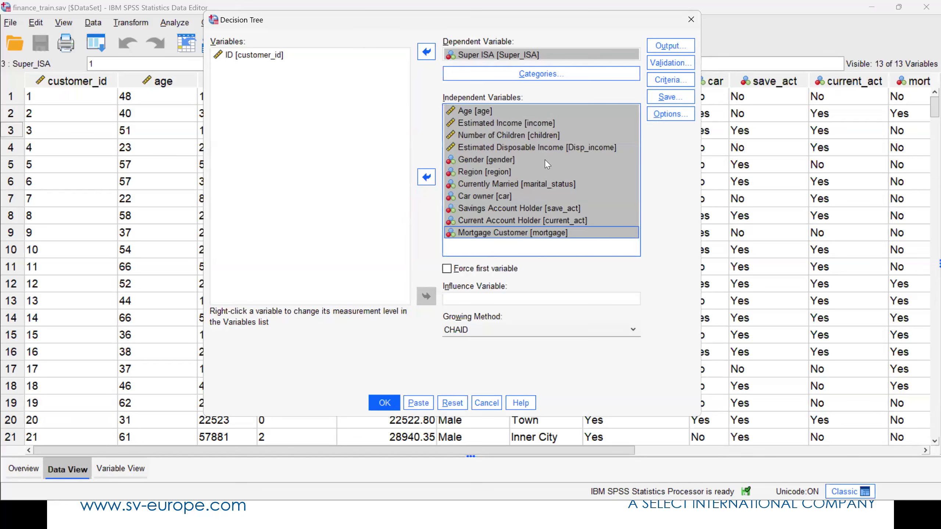
ctrl+click(554, 160)
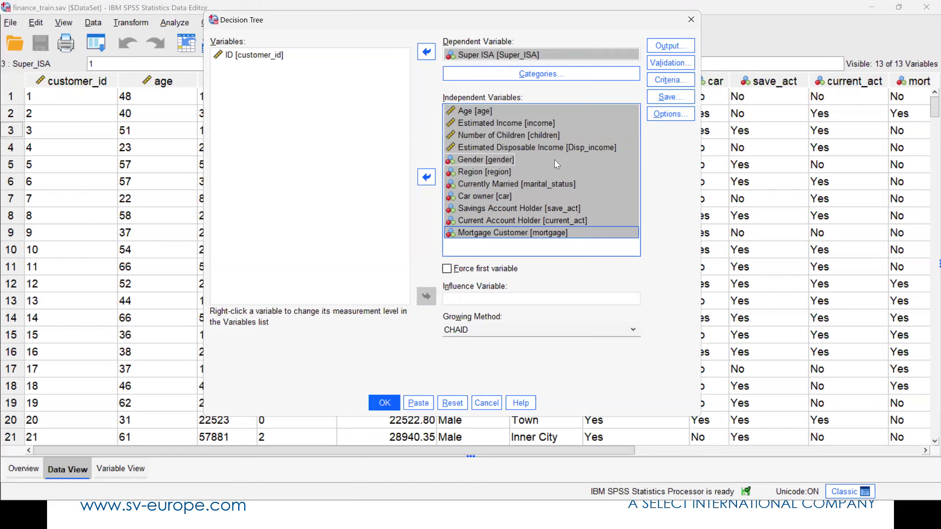
ctrl+click(555, 162)
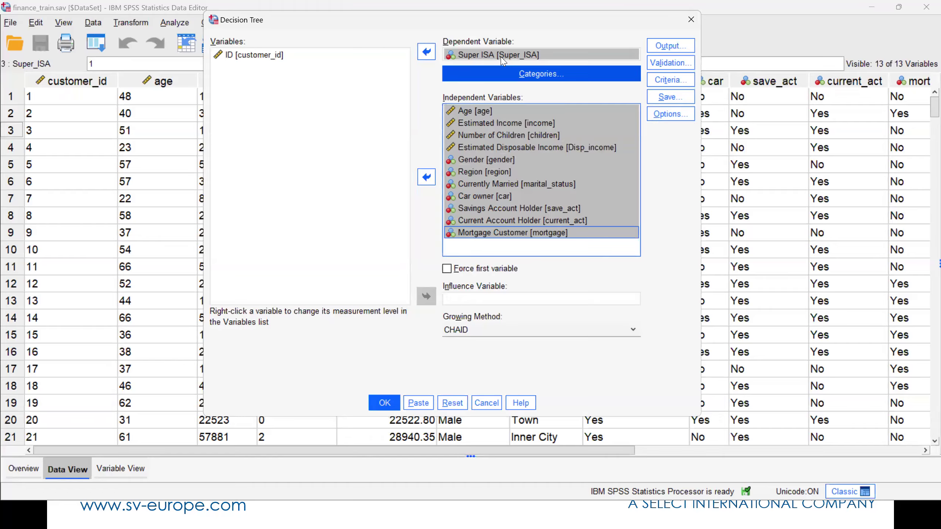
ctrl+click(538, 111)
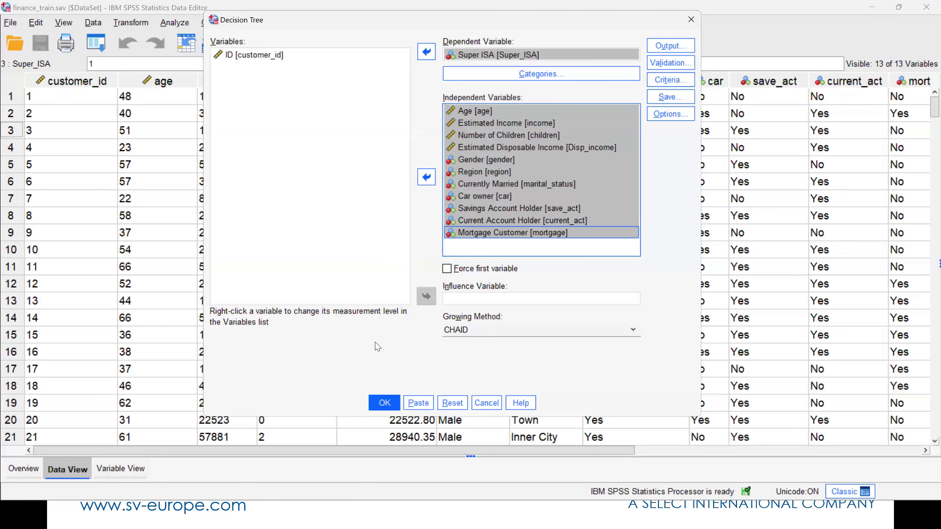
click(389, 404)
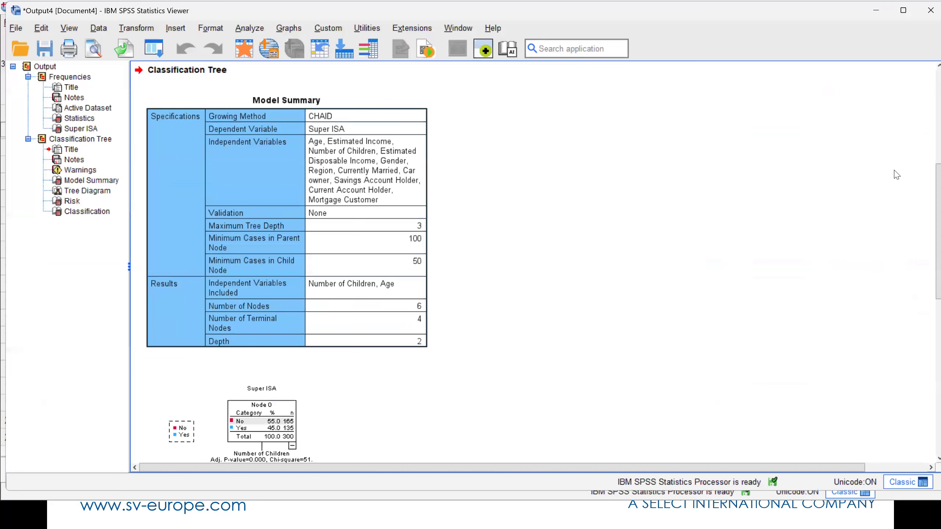
Open the Super ISA tree diagram from the output in the Tree Editor and set its zoom to 150%
scroll(896, 174, down, 5)
click(399, 160)
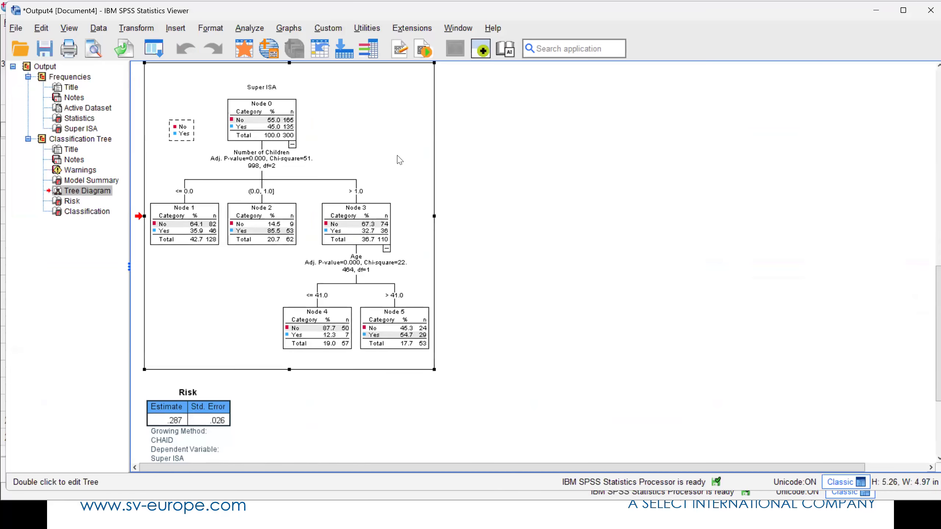
double_click(399, 160)
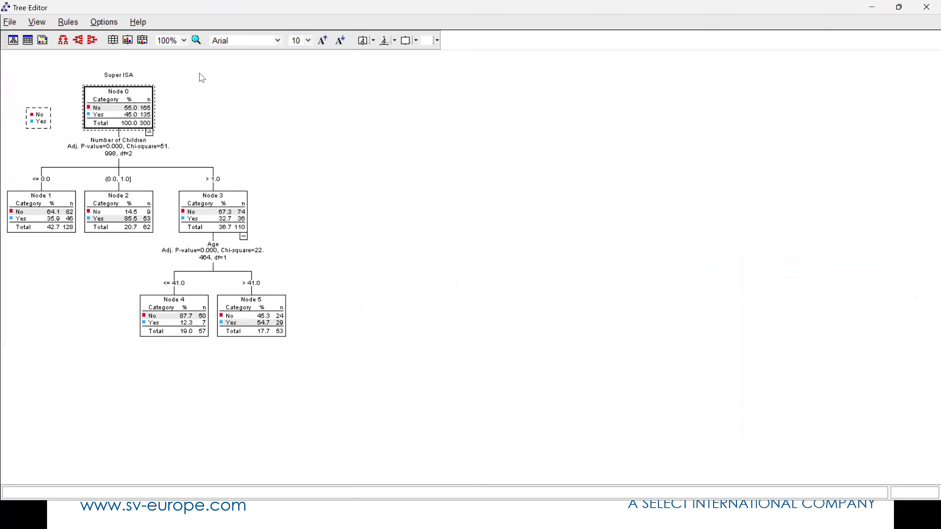
click(183, 40)
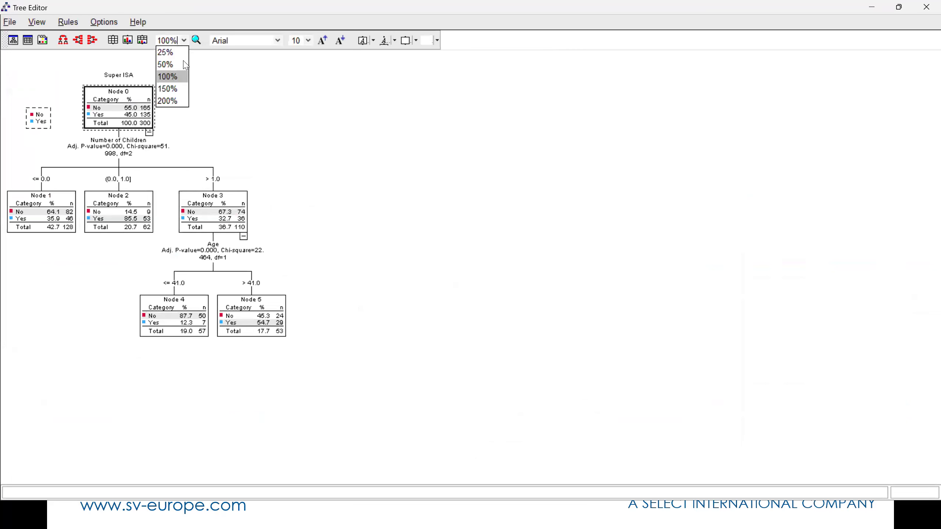
click(174, 89)
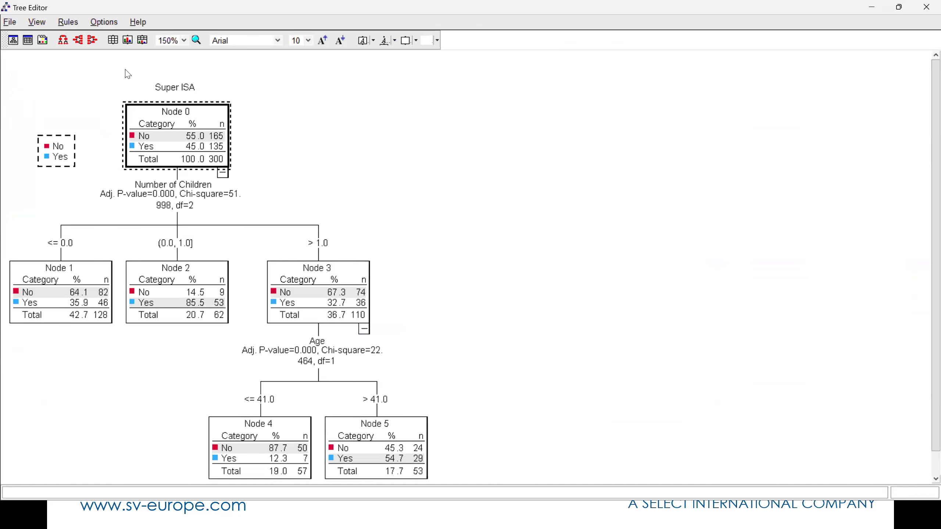
Display the tree's split criteria as worded descriptions instead of mathematical symbols, and close the Tree Editor
click(96, 23)
click(118, 138)
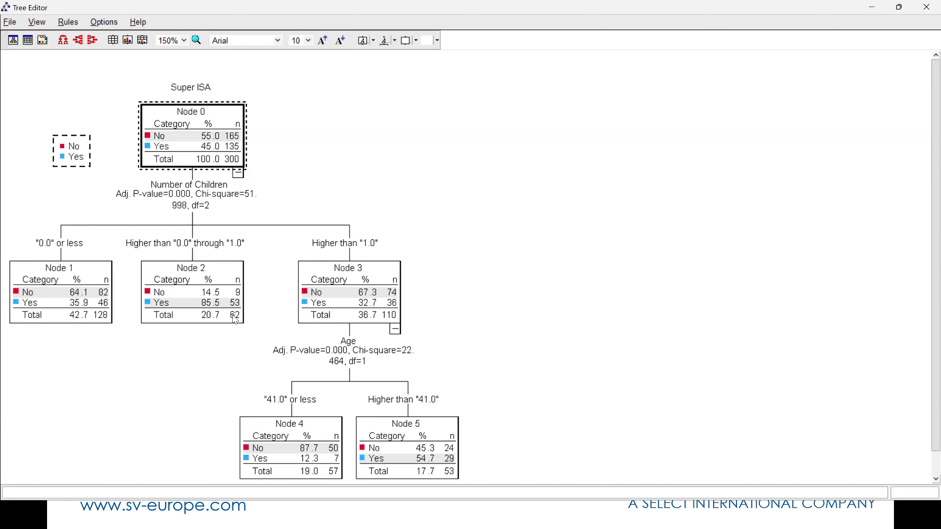
click(925, 12)
Rerun the decision tree with the minimum number of cases set to 20 for parent nodes and 10 for child nodes
click(154, 48)
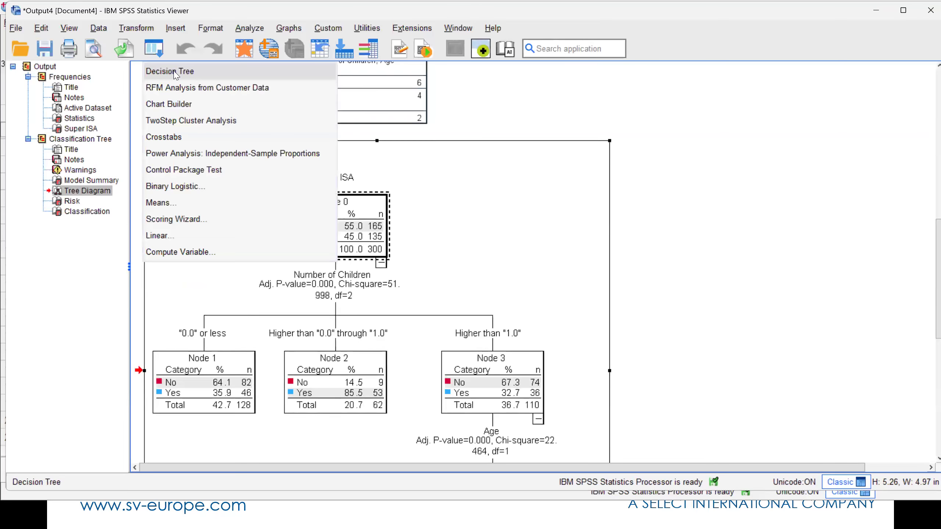
click(171, 66)
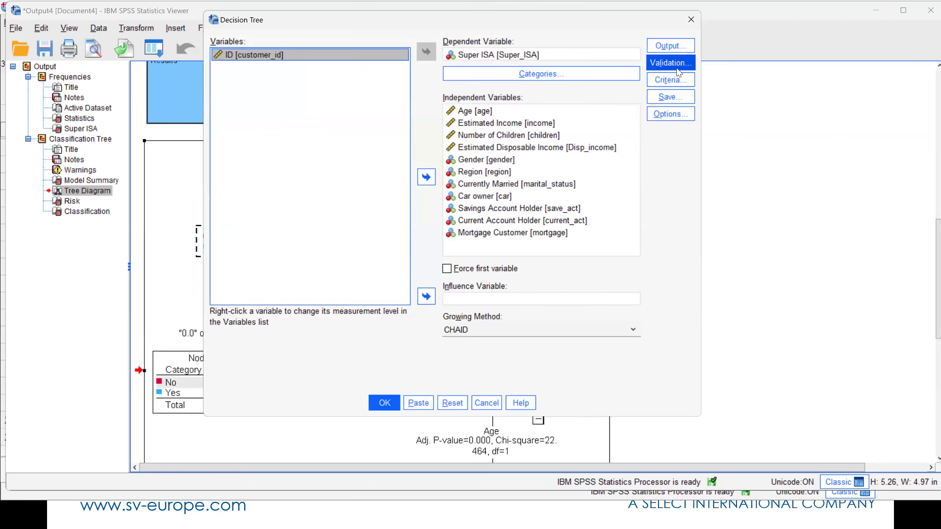
click(677, 82)
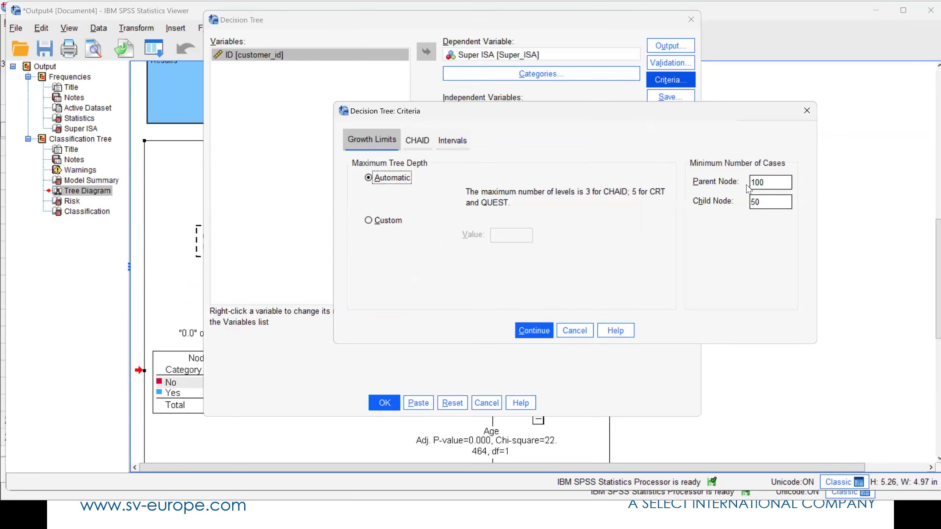
double_click(755, 179)
text(20)
double_click(759, 197)
text(10)
click(539, 329)
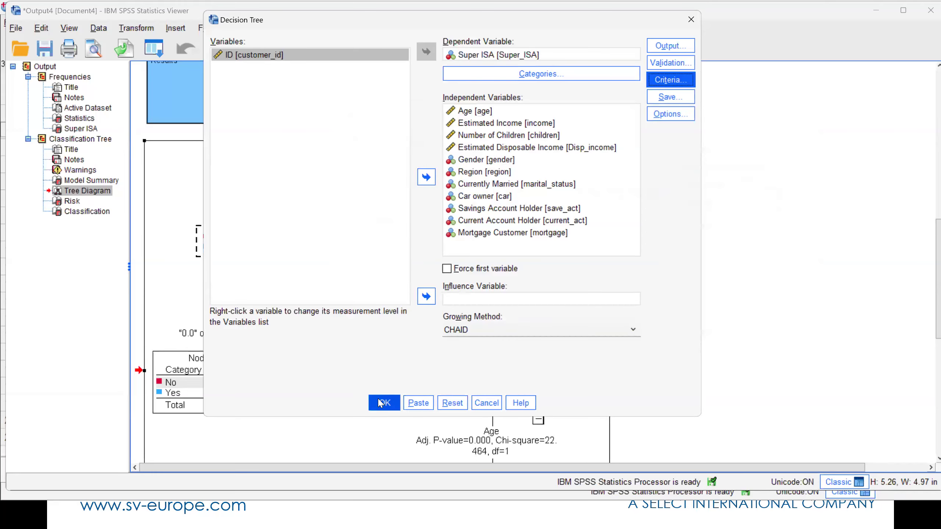
click(382, 403)
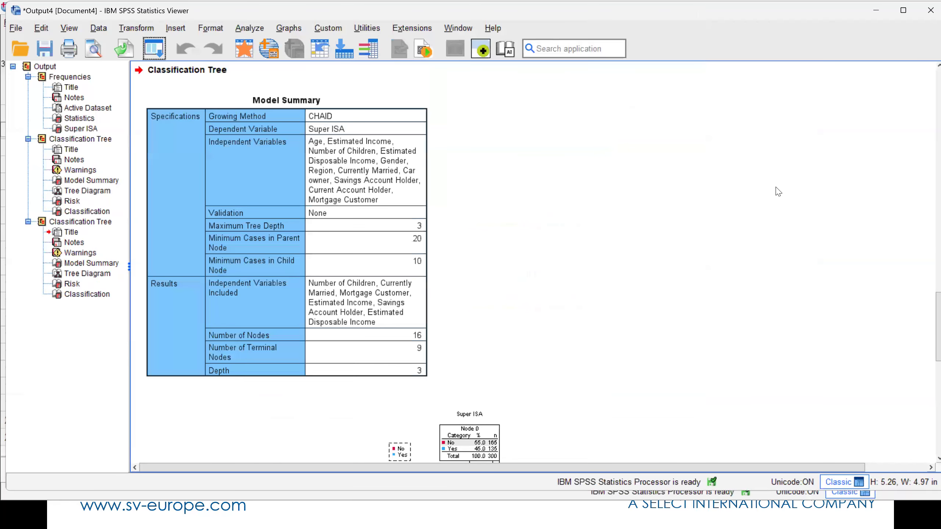
Open the new, larger tree diagram in the Tree Editor and enlarge it to 150%
click(547, 201)
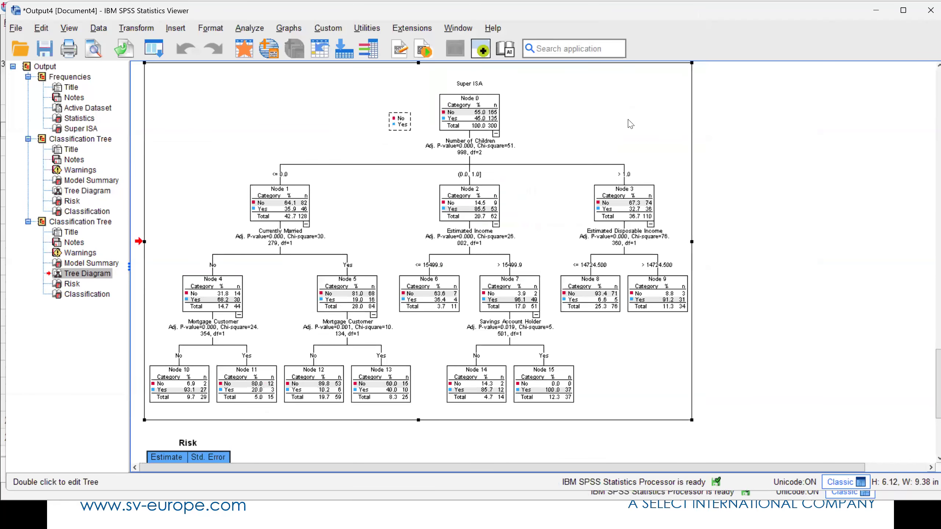
click(709, 96)
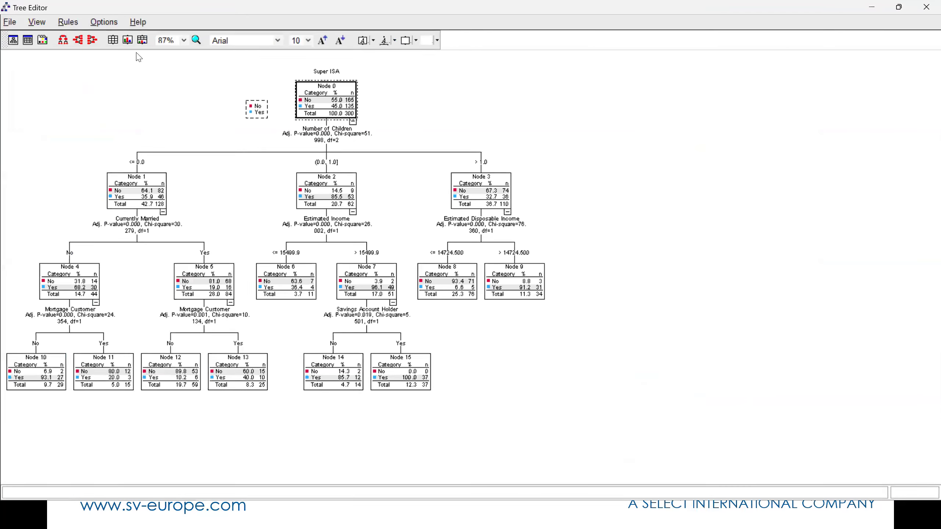
click(185, 41)
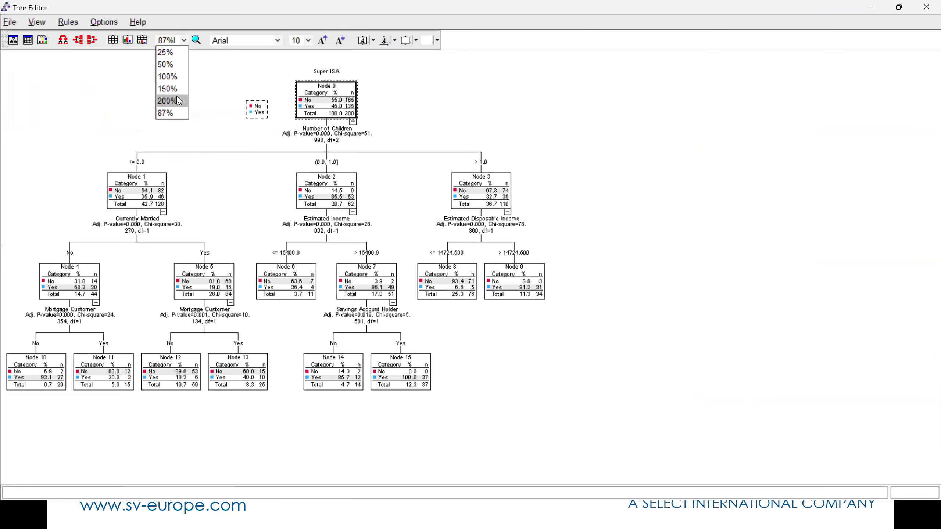
click(177, 100)
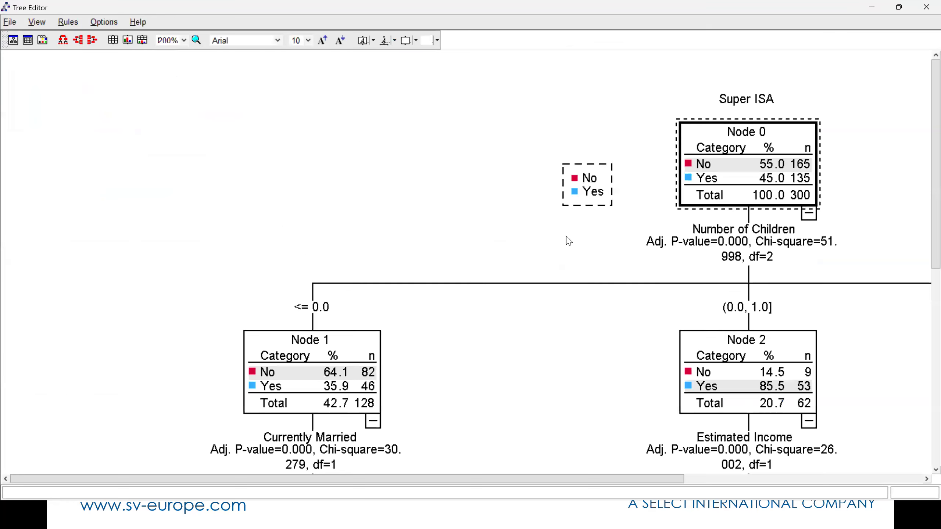
click(184, 40)
click(175, 90)
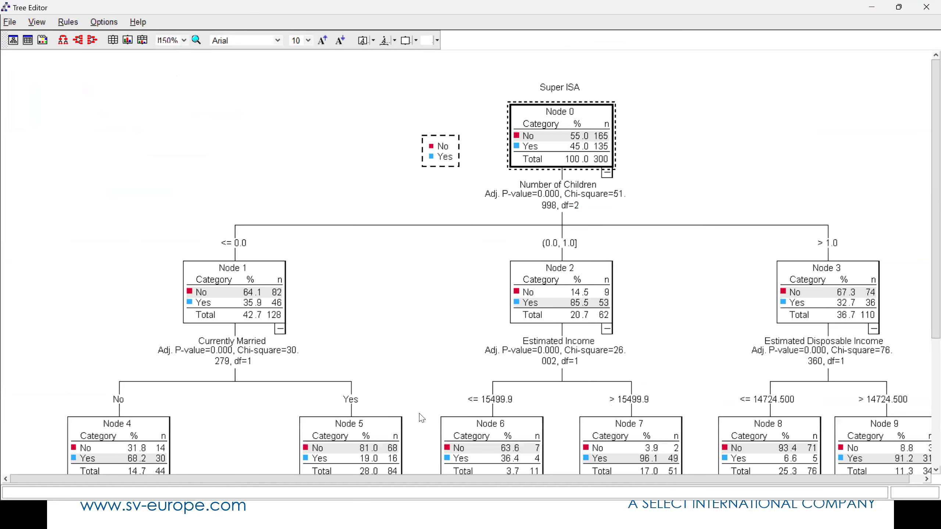
Display the larger tree's split ranges as text, inspect its branches down to the terminal nodes, and close the Tree Editor
click(104, 23)
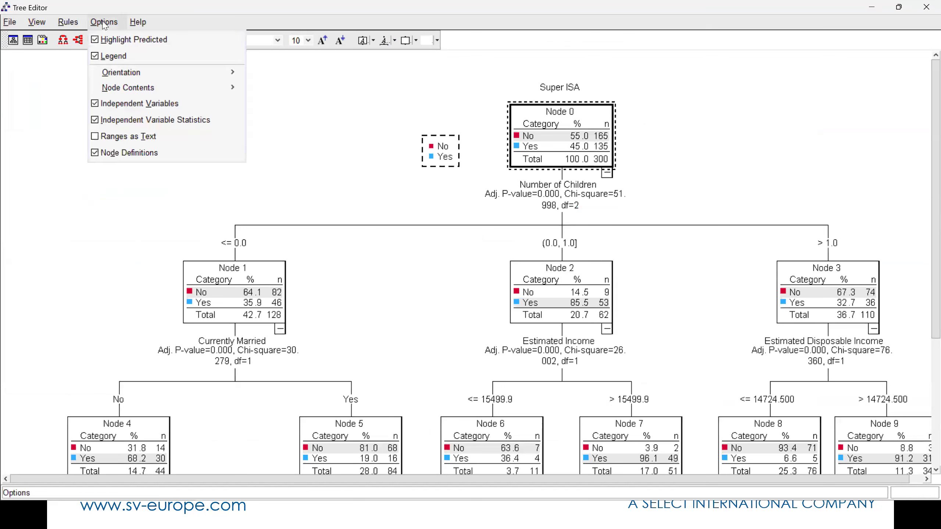
click(111, 138)
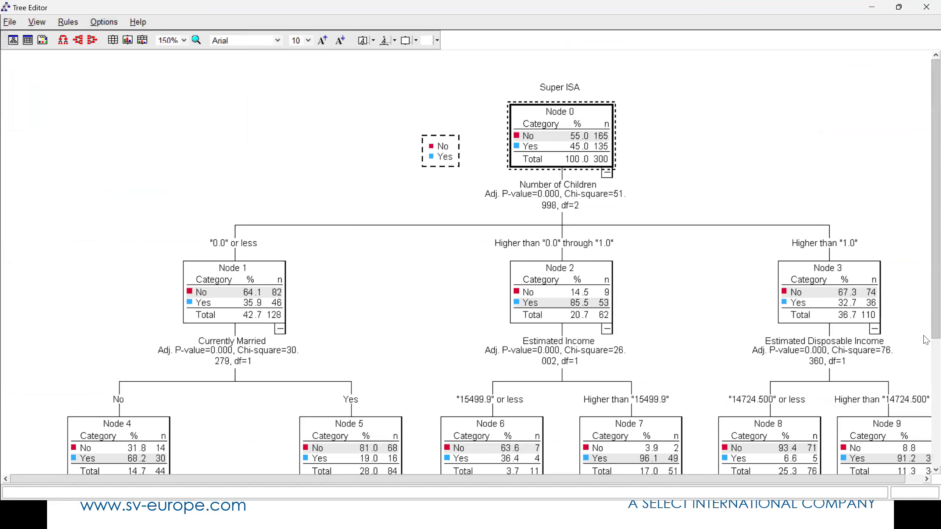
scroll(925, 340, down, 3)
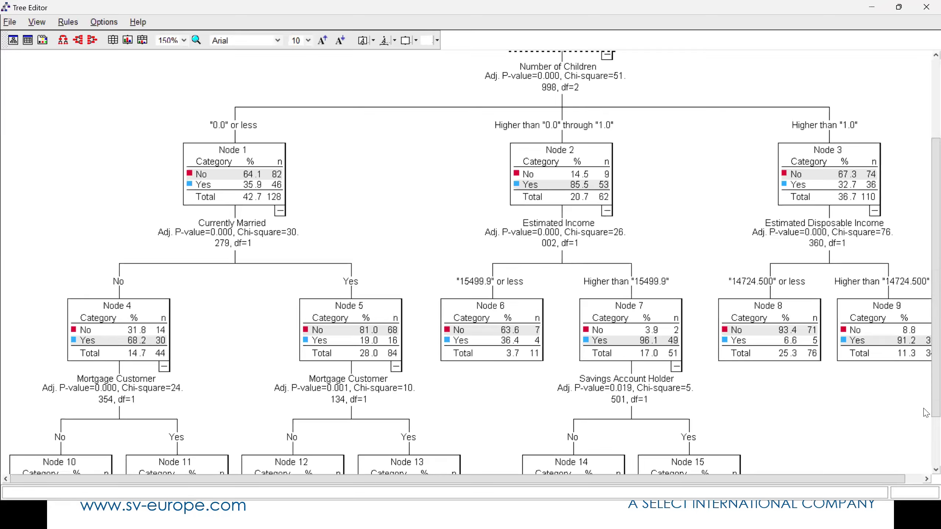
scroll(925, 469, down, 3)
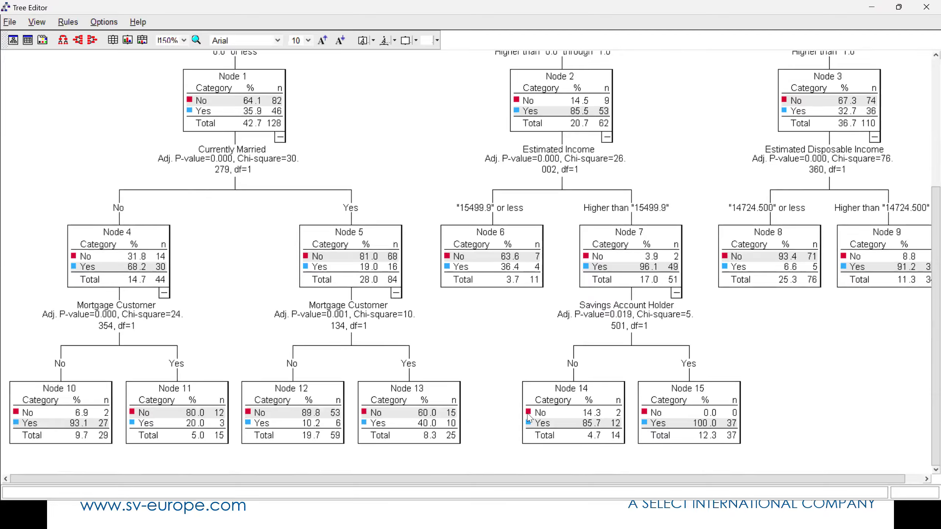
drag(618, 479, 776, 481)
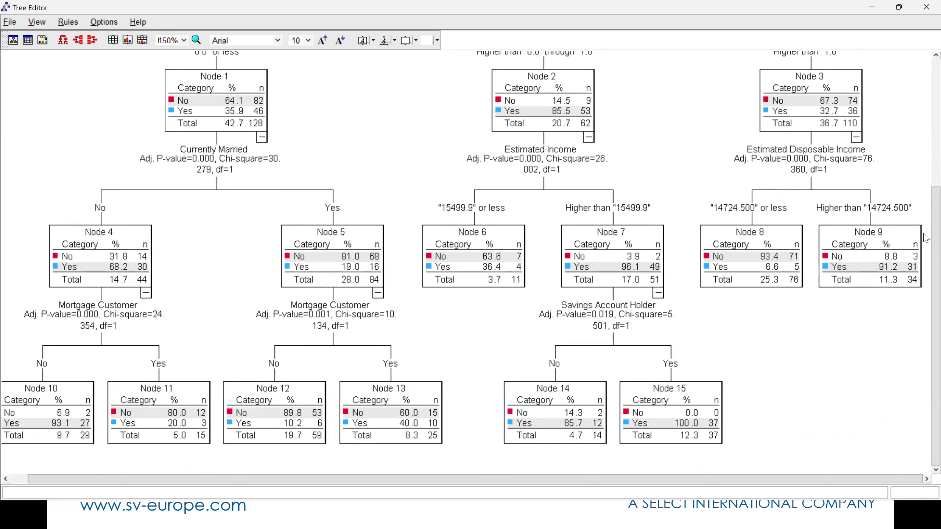
scroll(926, 174, up, 5)
scroll(926, 174, down, 5)
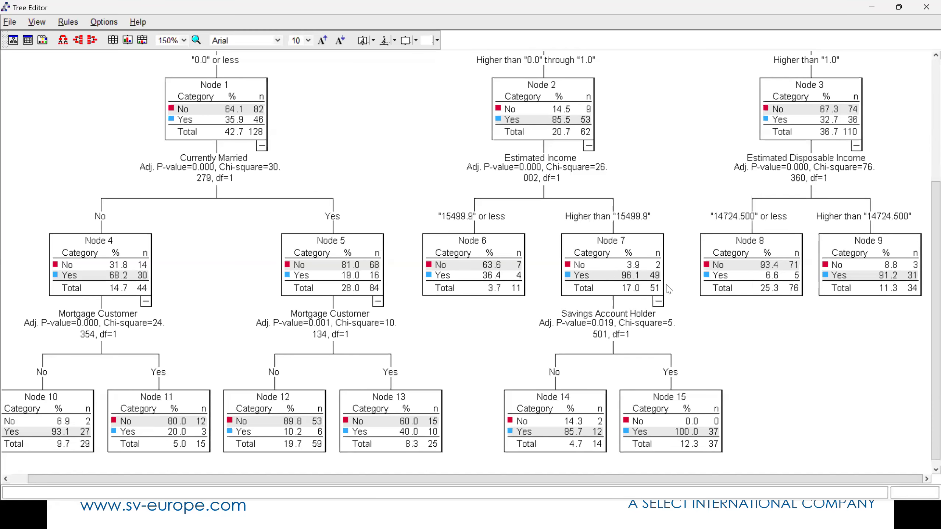
click(925, 7)
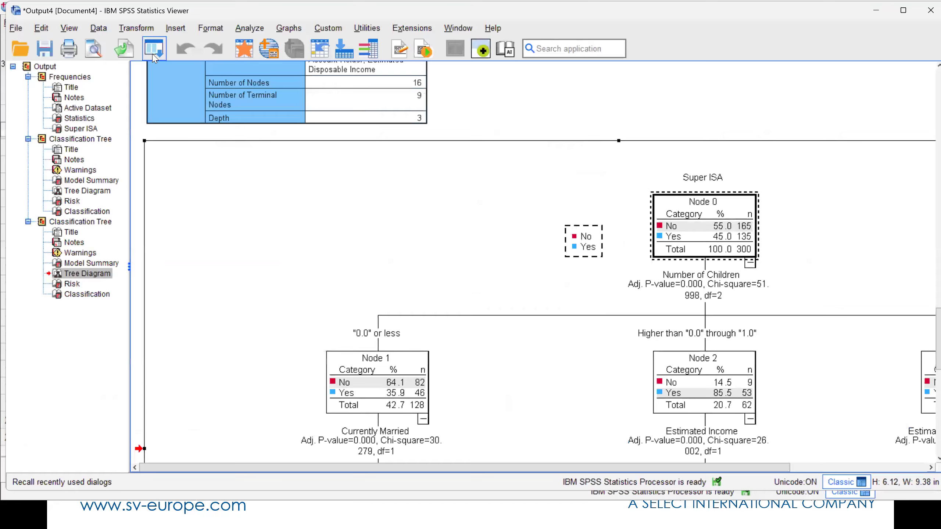
Reopen the Decision Tree setup and mark Yes as the target category of the dependent variable Super ISA
click(154, 55)
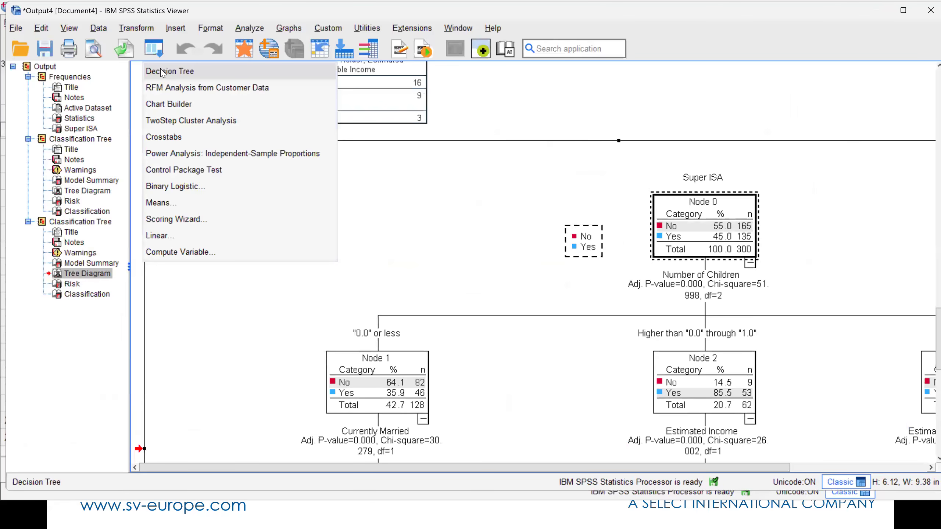
click(220, 75)
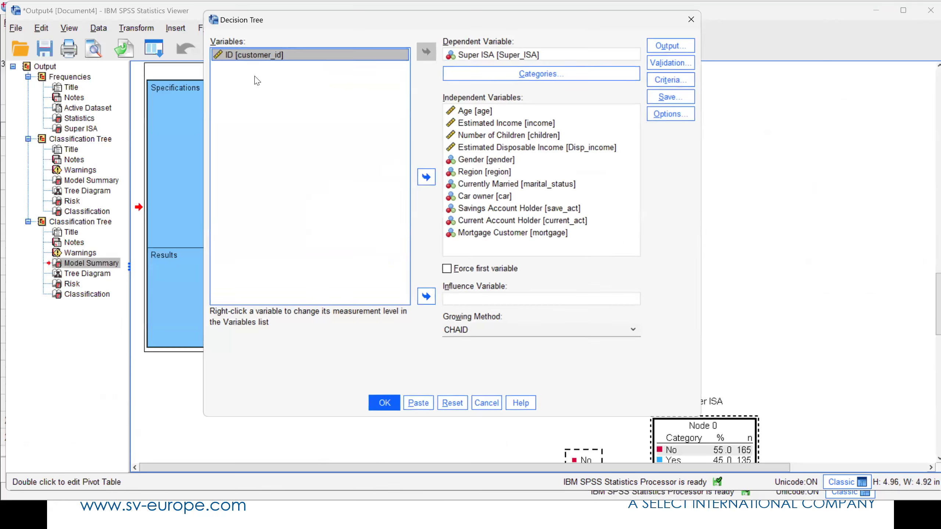
click(518, 75)
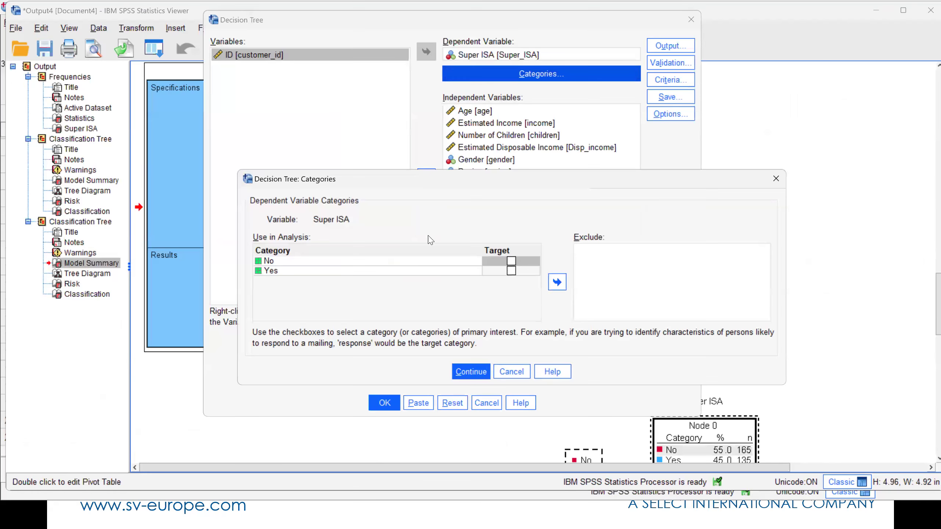
click(511, 271)
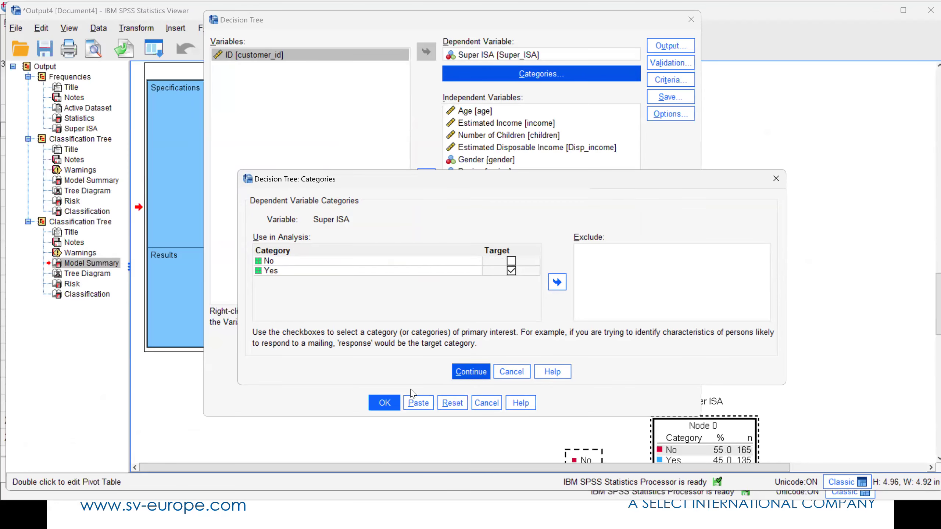
click(471, 371)
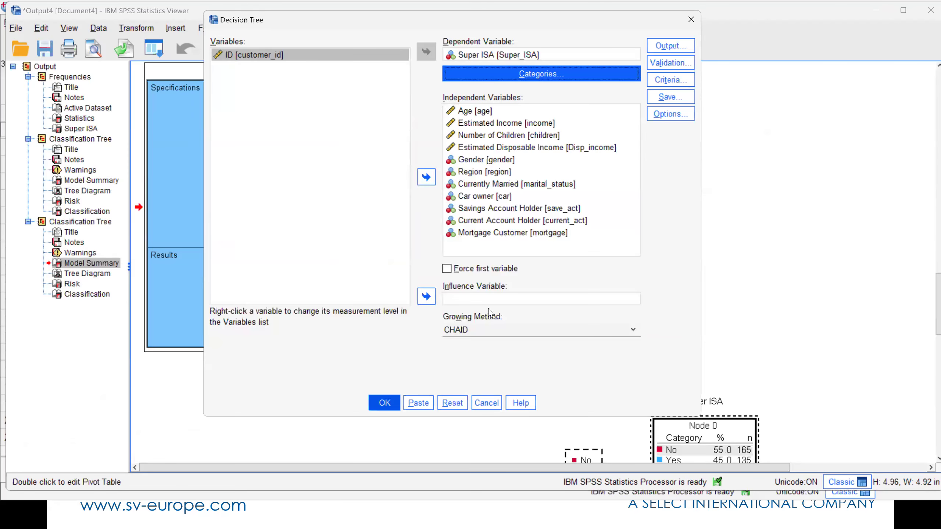
Add the Gain node performance plot to the tree output, leaving the growth criteria as they are, and rerun the analysis
click(666, 87)
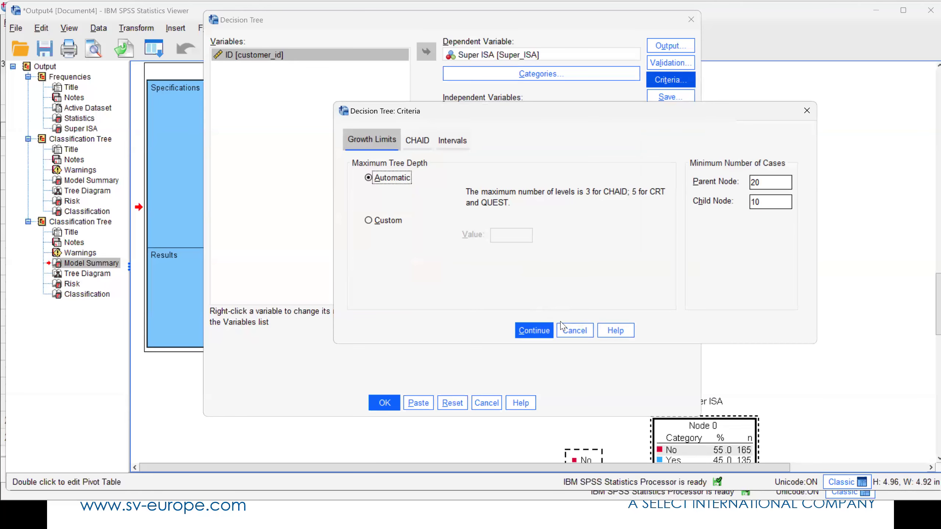
click(570, 330)
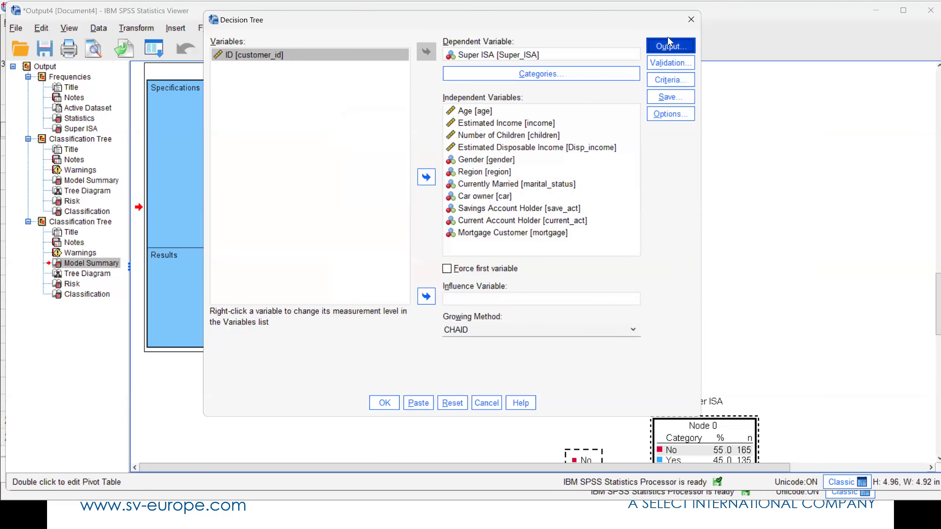
click(670, 45)
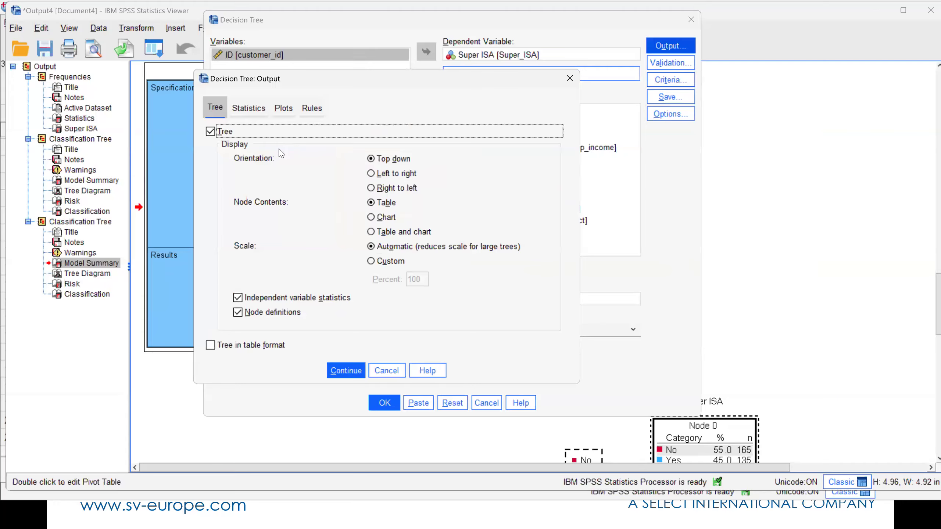
click(245, 111)
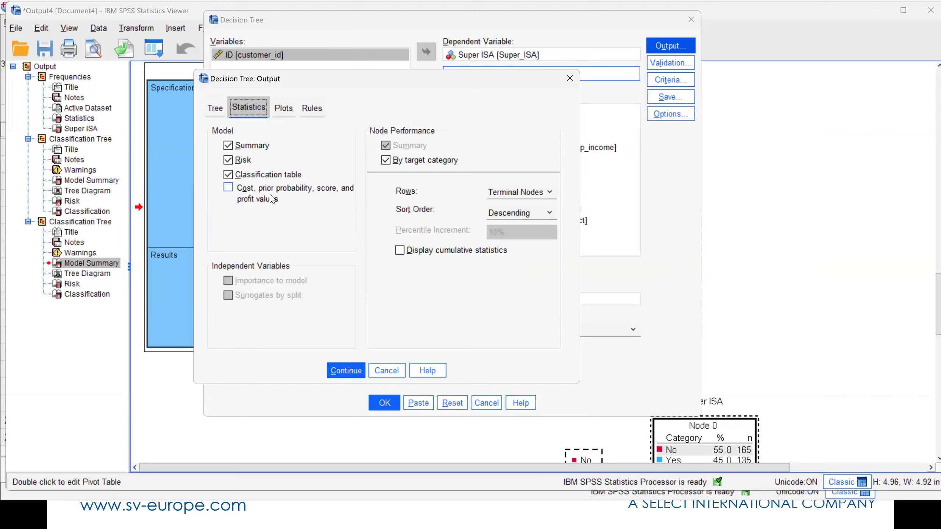
click(285, 110)
click(227, 164)
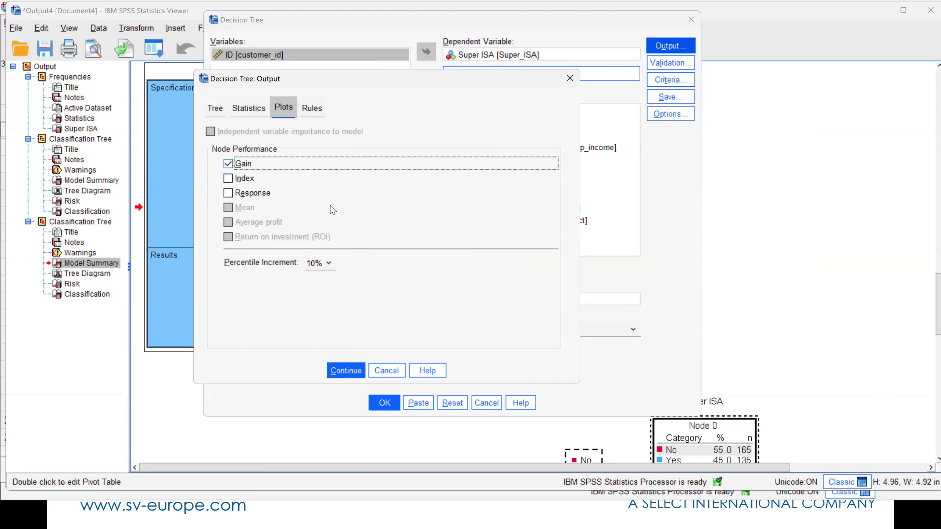
click(346, 369)
click(385, 403)
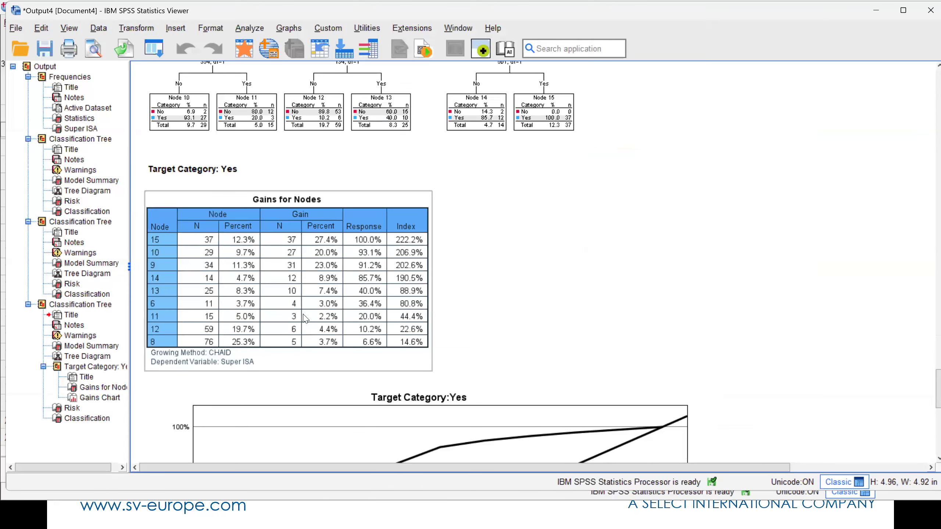
Examine the Gains for Nodes table in the pivot table editor with its properties pane hidden, and review the gains chart and classification table
double_click(283, 305)
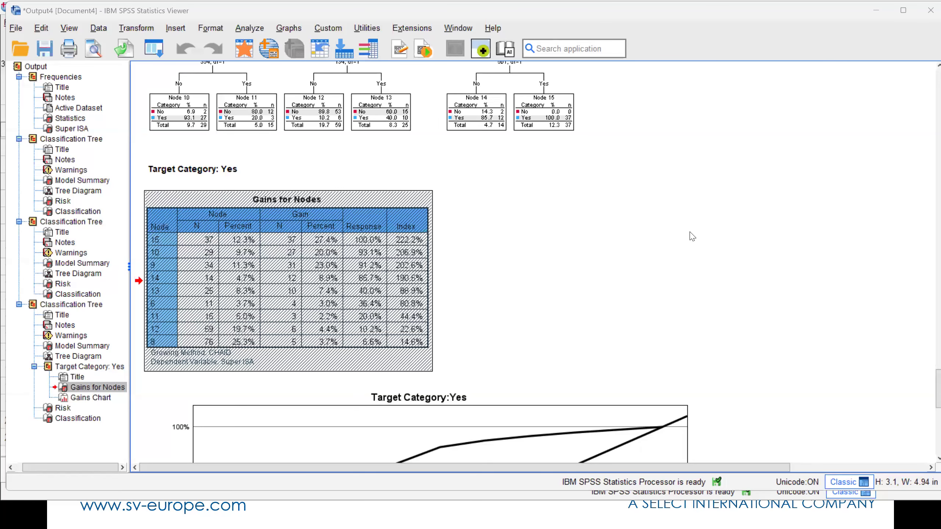
key(alt+Tab)
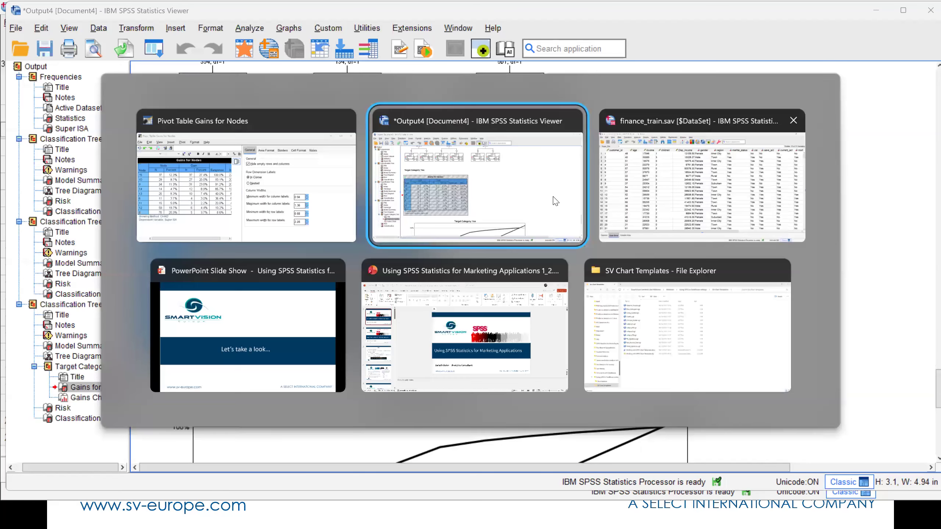
click(312, 203)
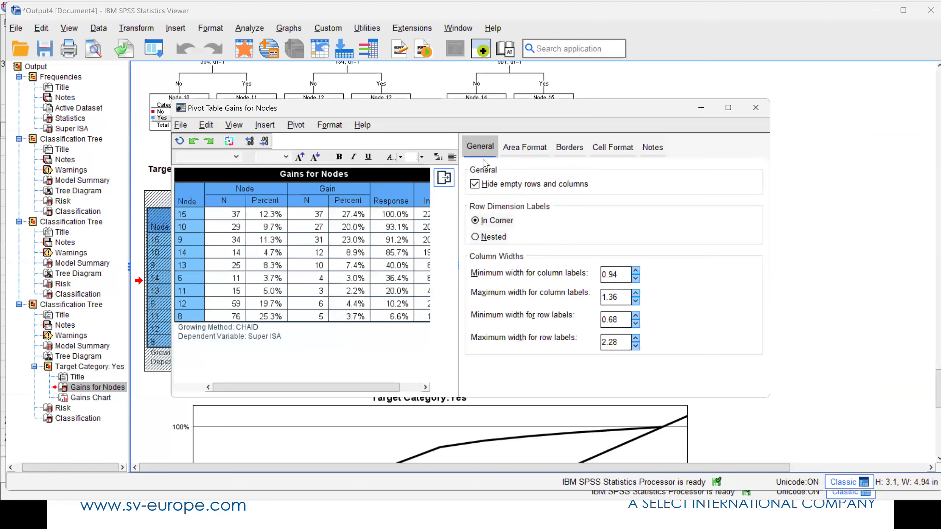
click(450, 181)
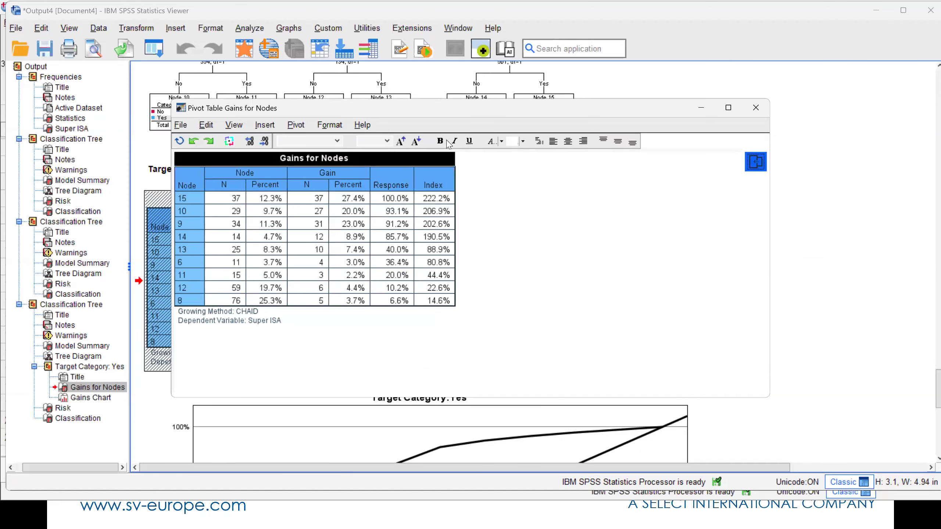
drag(452, 109, 573, 110)
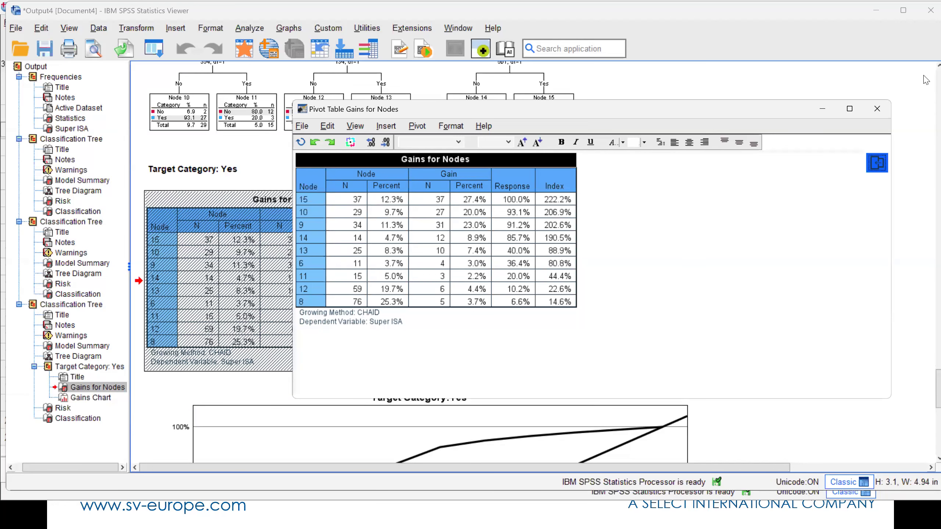
click(864, 115)
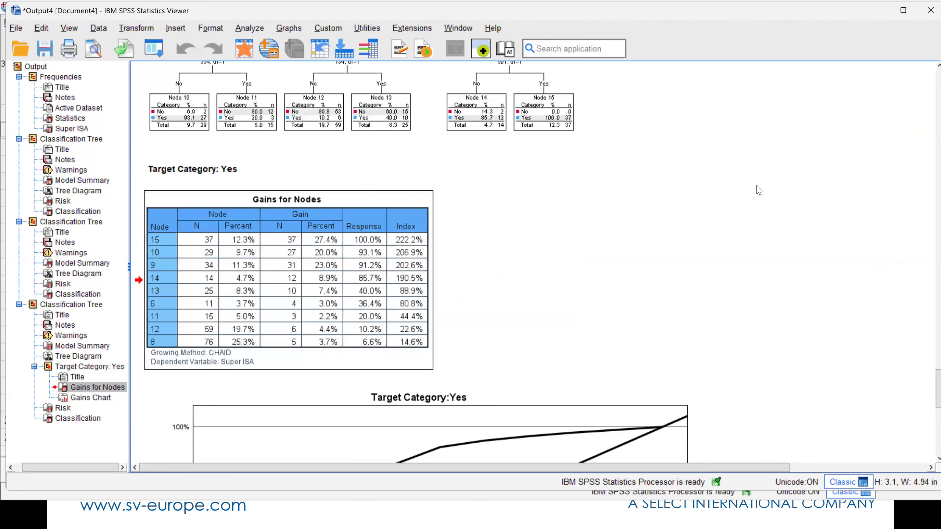
scroll(758, 190, down, 10)
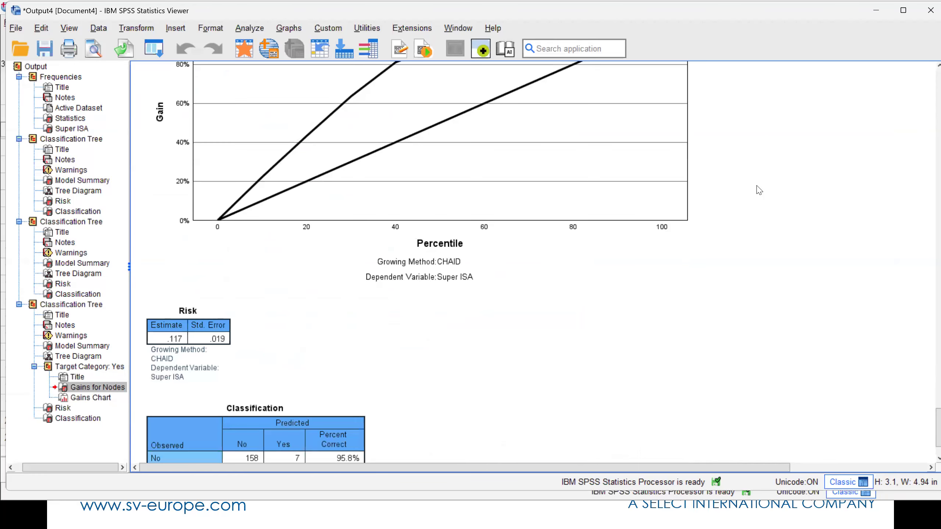
scroll(758, 190, up, 5)
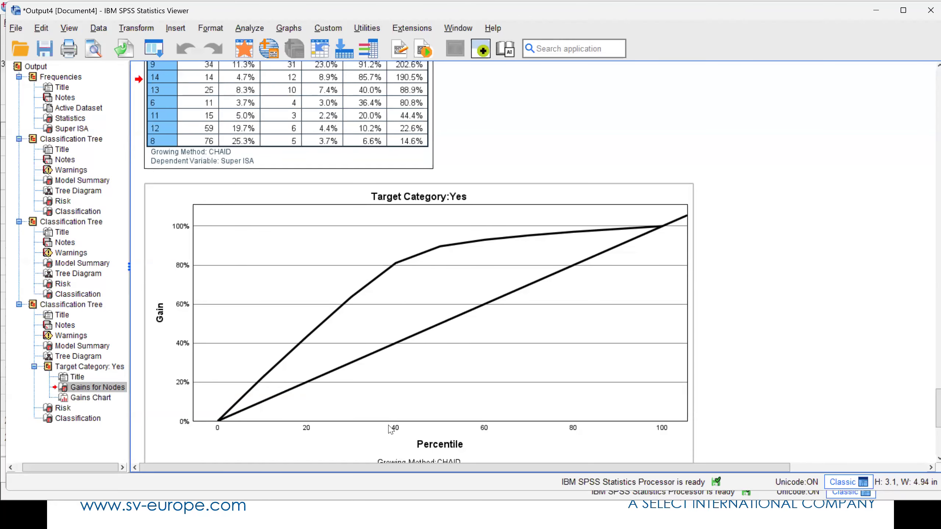
scroll(822, 329, down, 5)
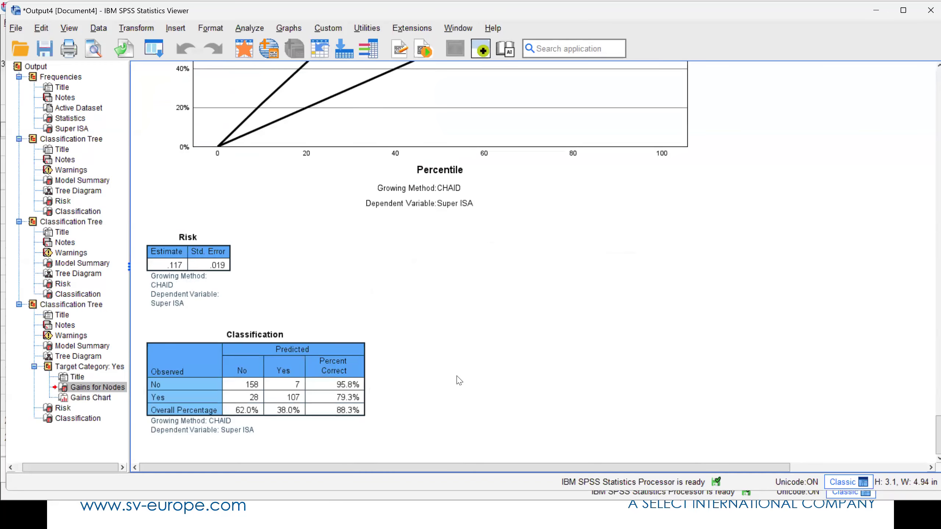
Rerun the decision tree with the terminal node number, predicted value and predicted probabilities saved as variables in the finance_train dataset
click(244, 56)
drag(596, 450, 794, 448)
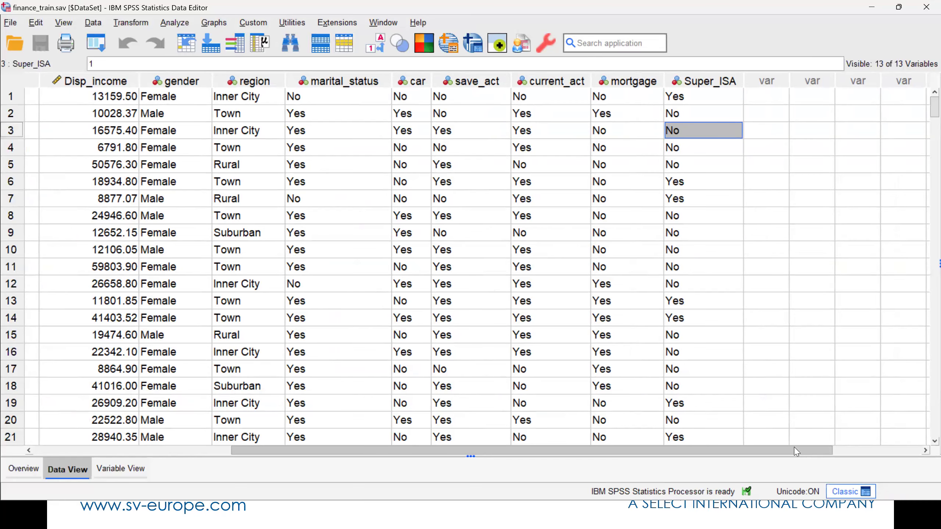
click(99, 48)
click(111, 66)
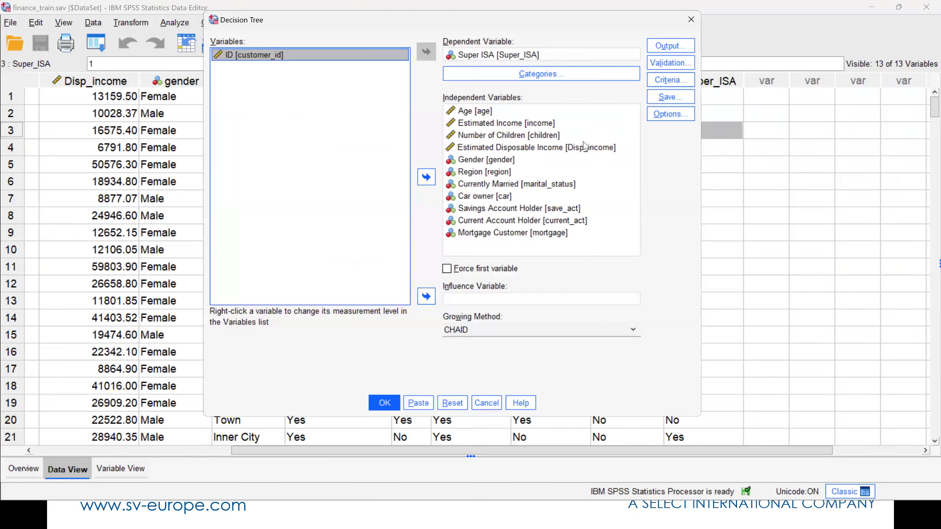
click(655, 97)
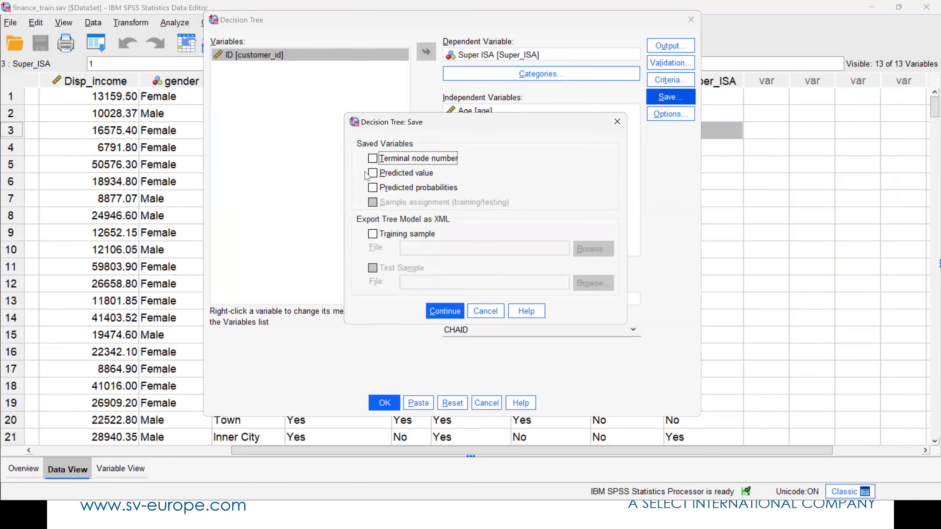
click(408, 173)
click(408, 187)
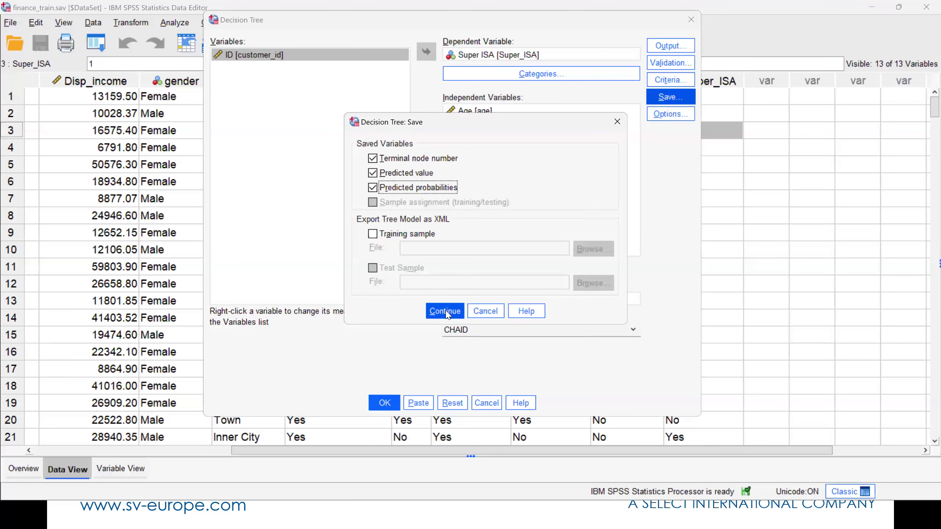
click(446, 312)
click(385, 403)
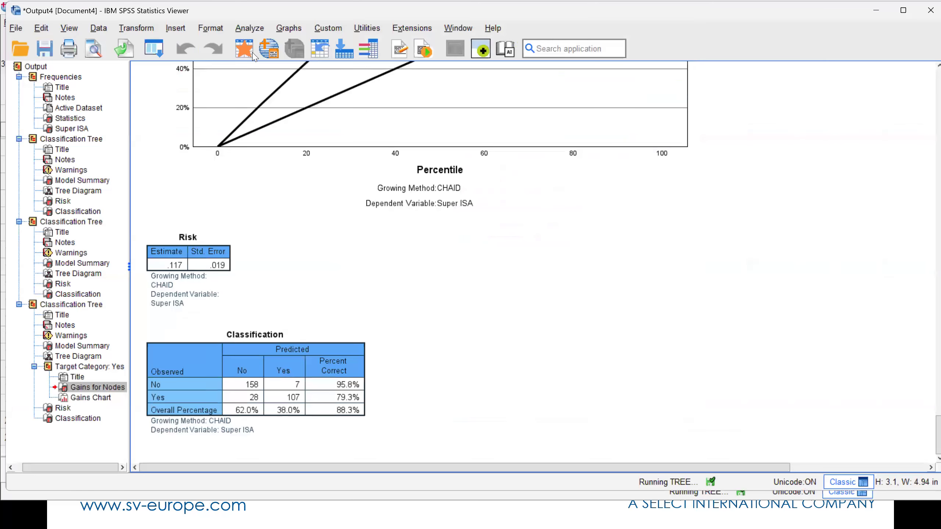
Return to the dataset and widen the PredictedValue and PredictedProbability columns to fit their names
click(252, 53)
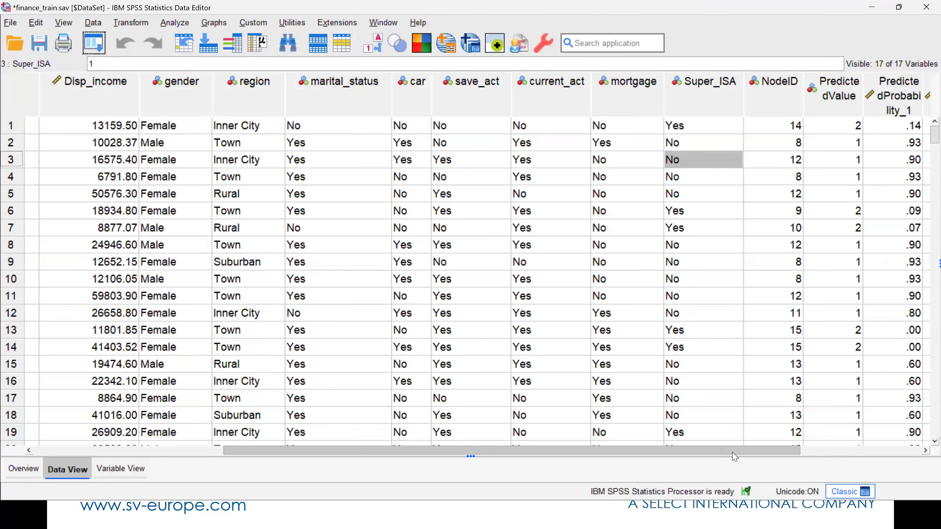
drag(735, 452, 853, 448)
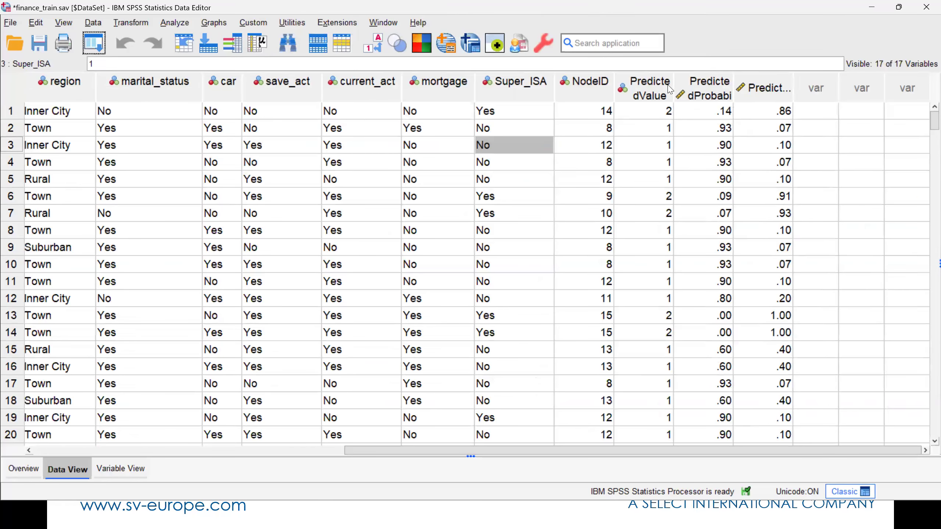
drag(674, 85, 720, 77)
drag(778, 84, 931, 77)
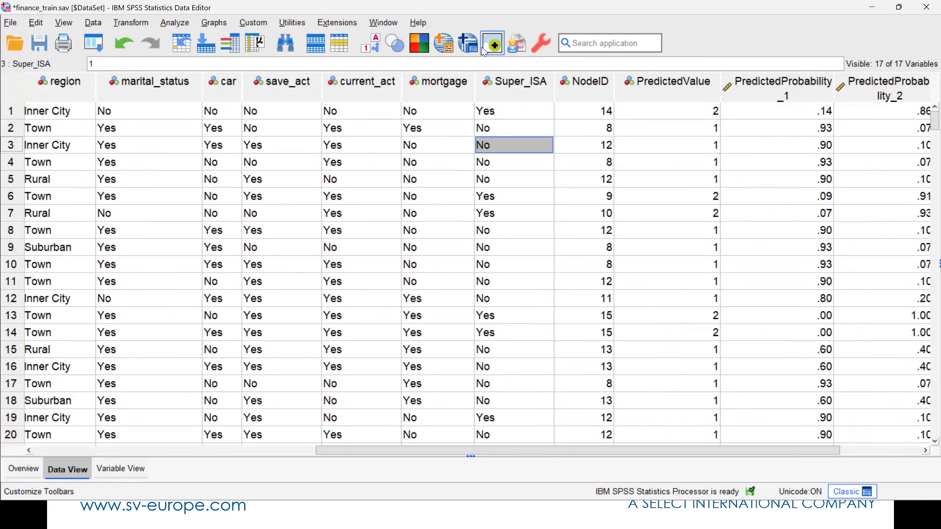
Toggle the value labels and compare the PredictedValue entries with the actual Super_ISA responses for the first few customers
click(371, 44)
click(373, 47)
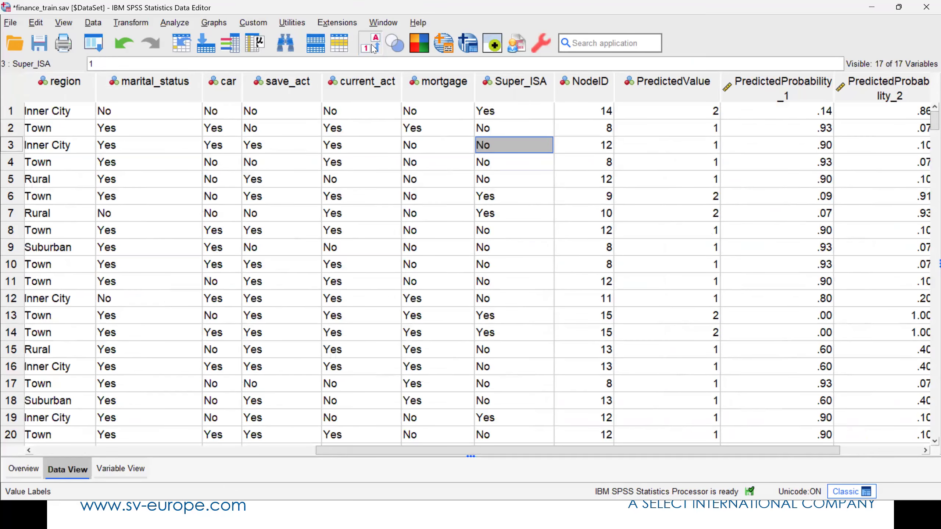
click(374, 47)
click(373, 47)
click(684, 112)
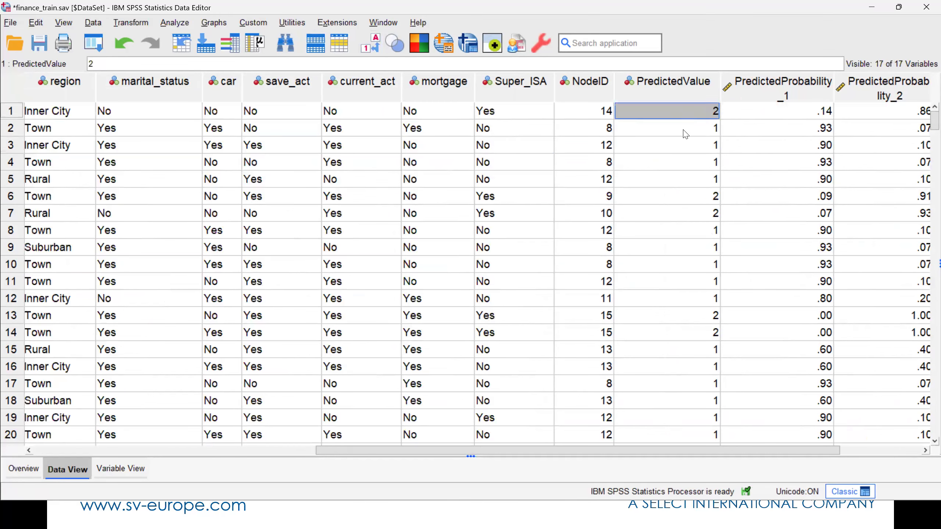
click(699, 197)
key(Down)
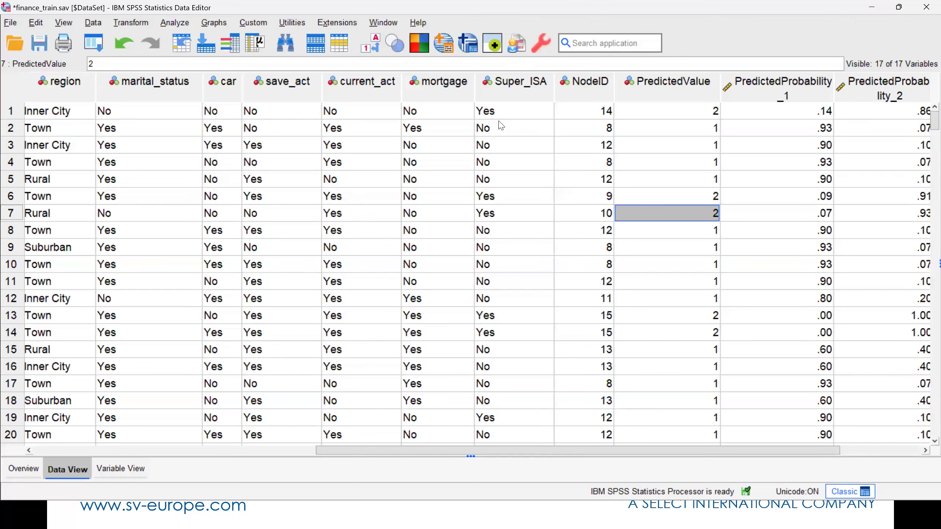
Rerun the decision tree with the training sample's tree model exported as XML to Super_ISA.xml, replacing the existing file
click(99, 48)
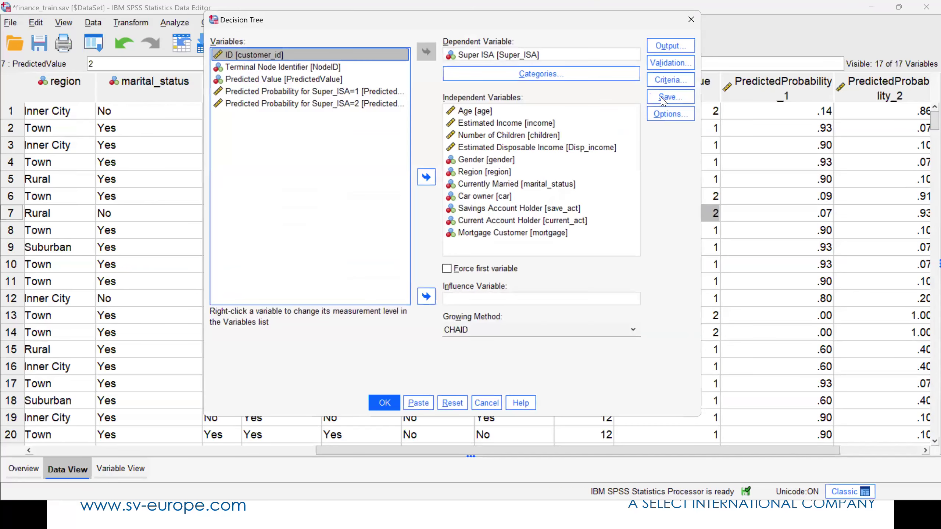
click(662, 98)
click(372, 233)
click(589, 254)
click(200, 83)
click(779, 393)
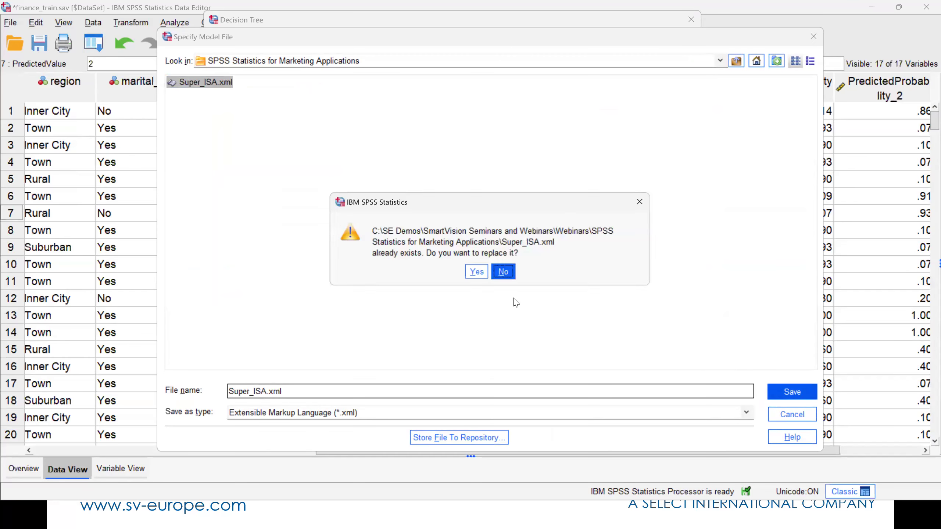
click(476, 273)
click(445, 311)
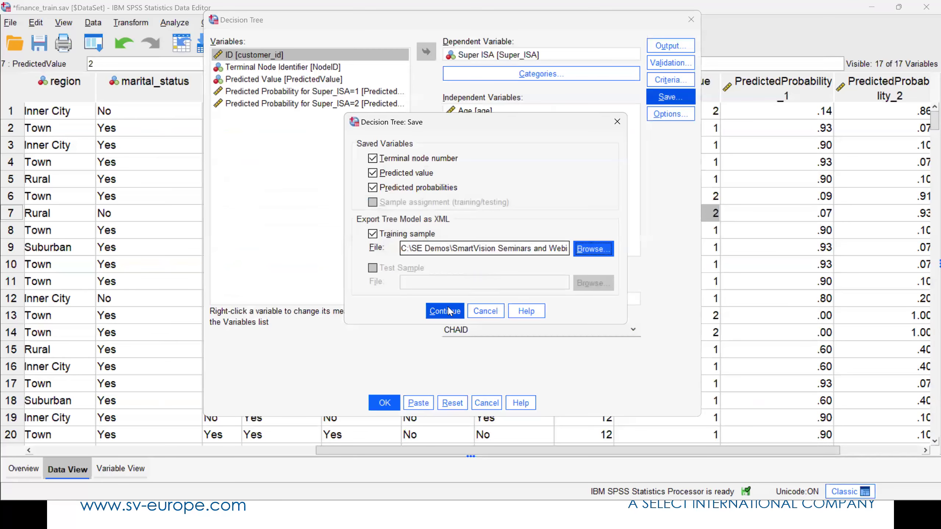
click(466, 252)
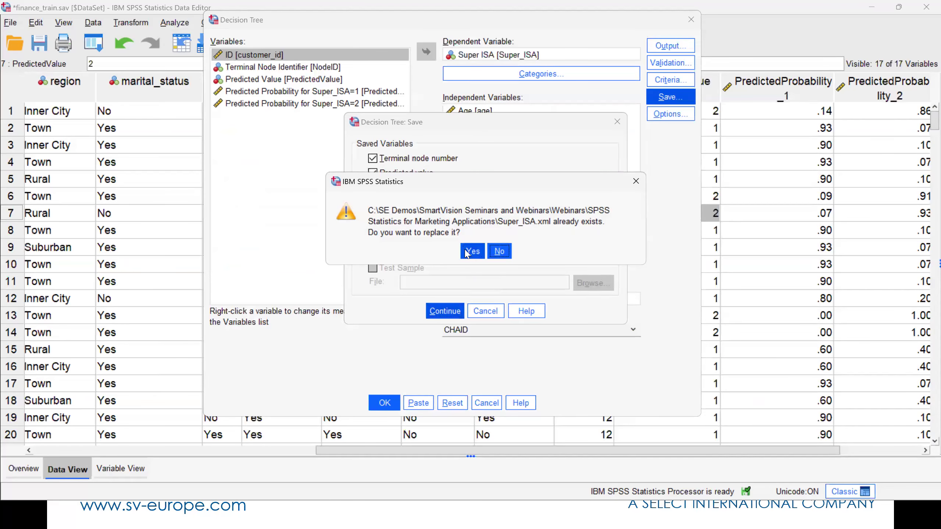
click(444, 310)
click(384, 403)
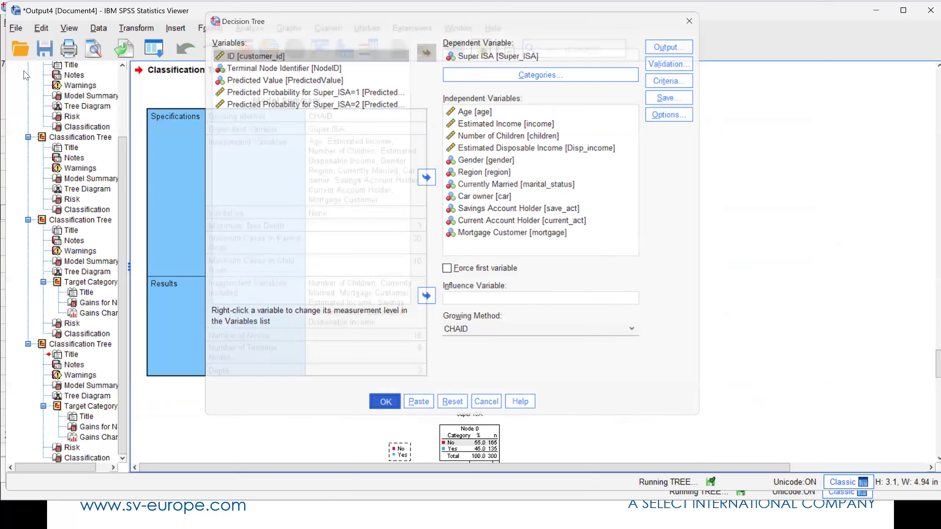
Open the finance_scoring.sav dataset from the SPSS Statistics for Marketing Applications folder and look through its variables
click(243, 49)
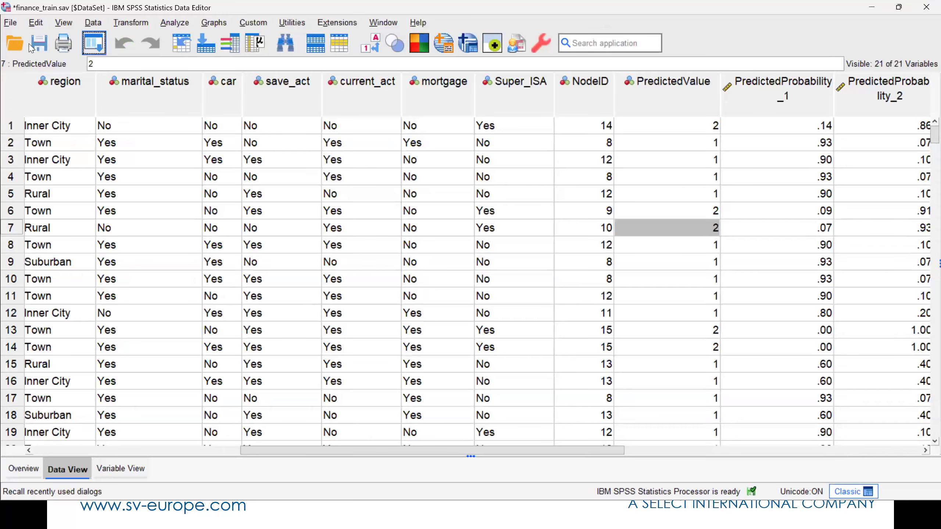
click(22, 47)
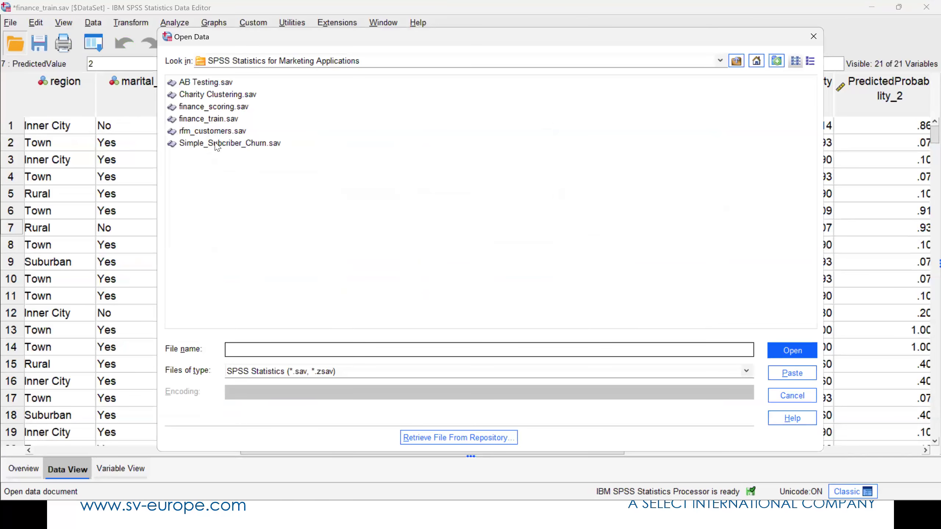
double_click(197, 106)
click(470, 281)
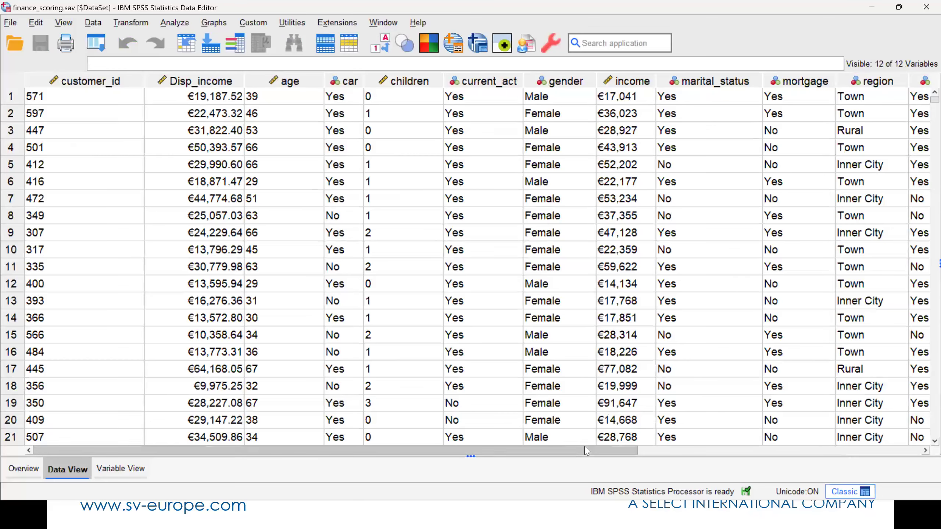
drag(586, 450, 825, 439)
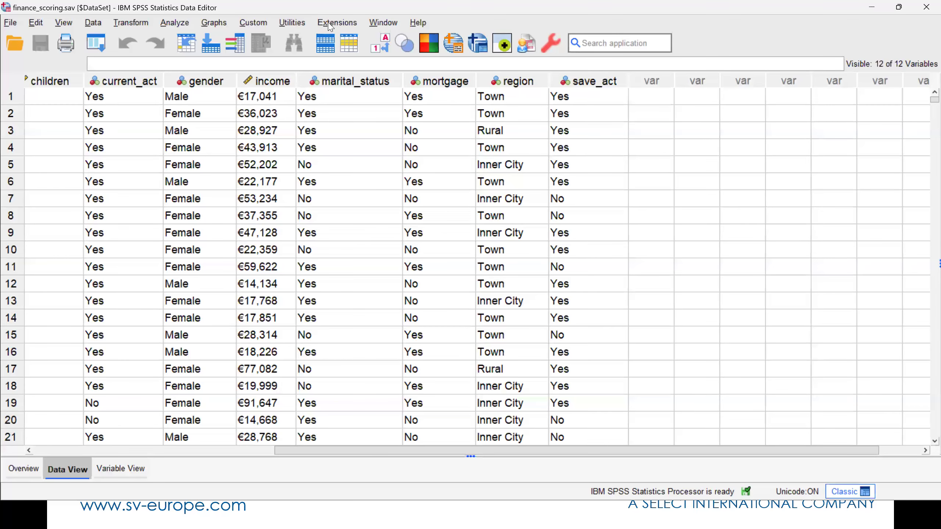
Start the Scoring Wizard with the Super_ISA.xml model, keeping the matched predictor fields and value substitution for missing values
click(286, 24)
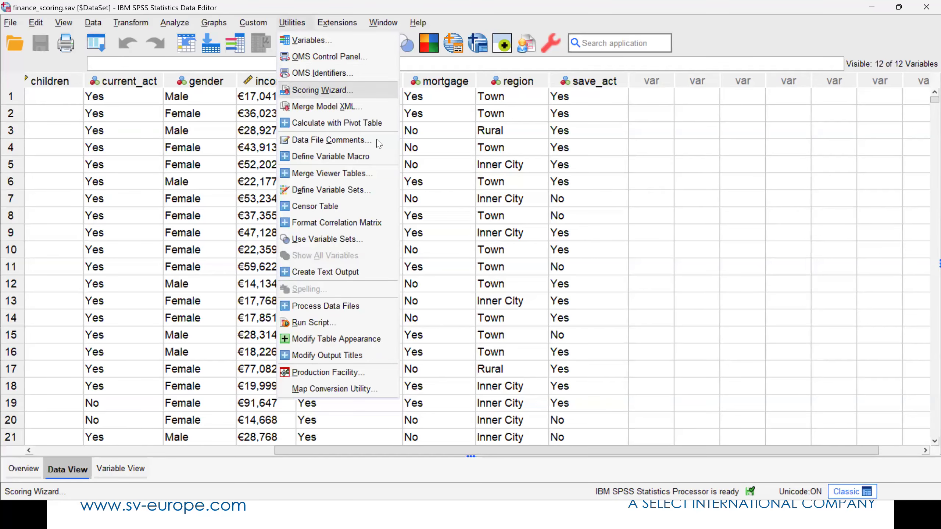
click(310, 91)
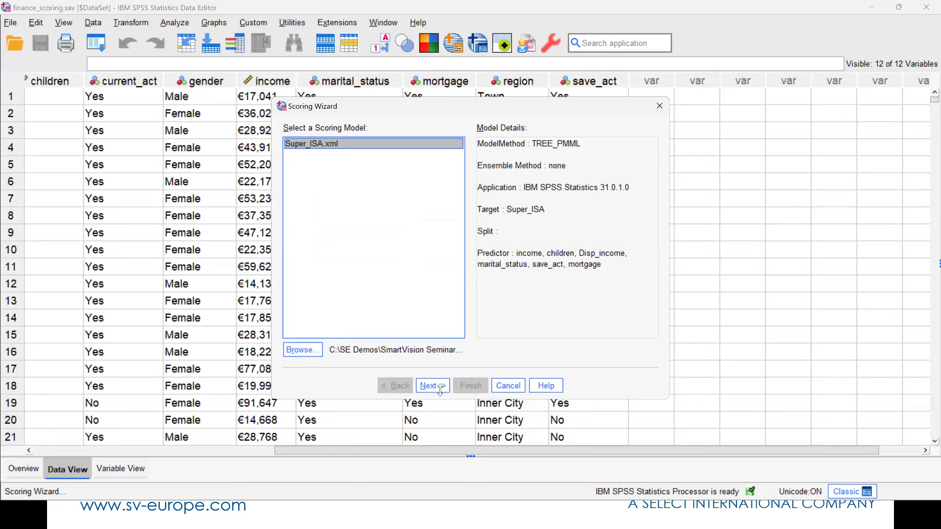
click(432, 386)
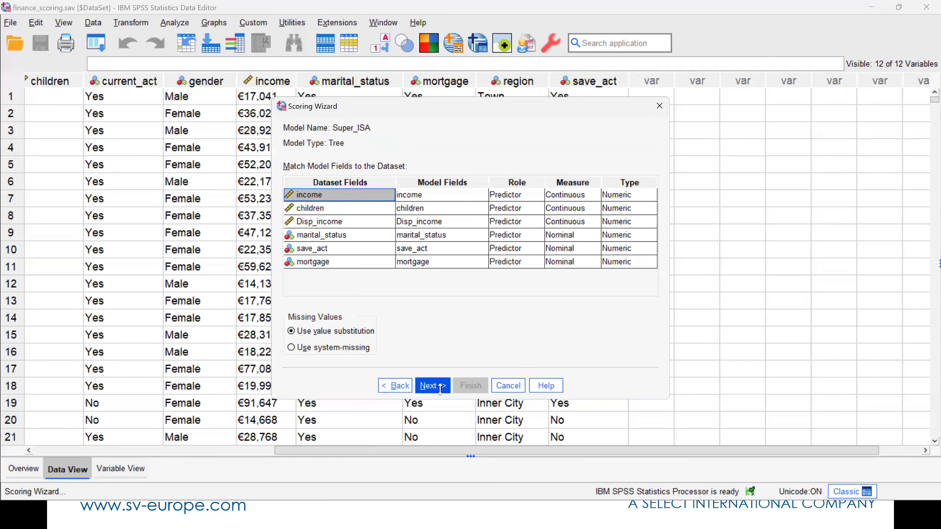
click(433, 385)
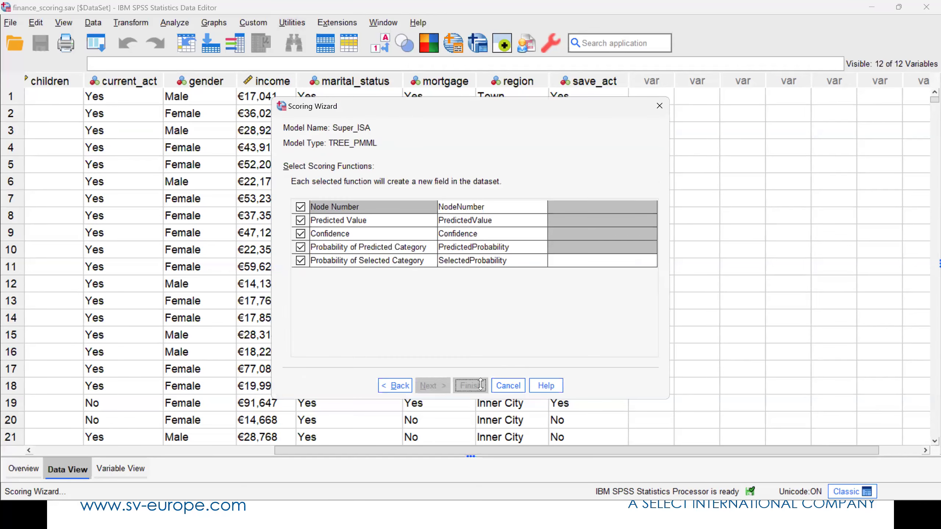
Score the dataset with node number, predicted value and probability of selected category 2, excluding confidence and probability of predicted category
click(572, 259)
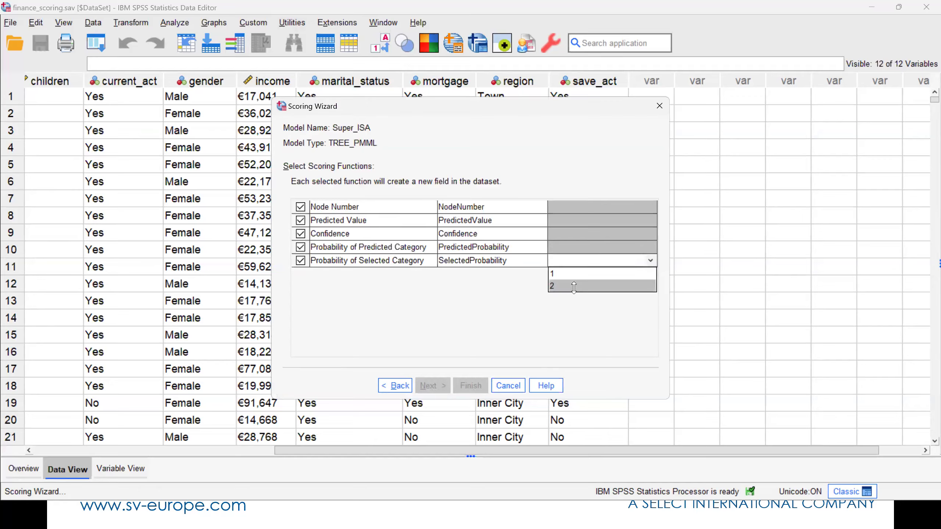
click(574, 284)
click(300, 248)
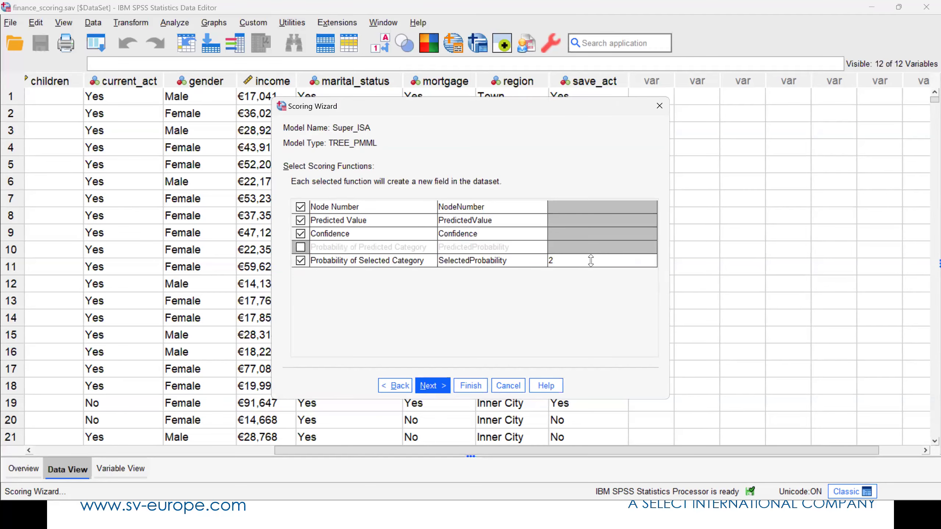
click(300, 233)
click(464, 385)
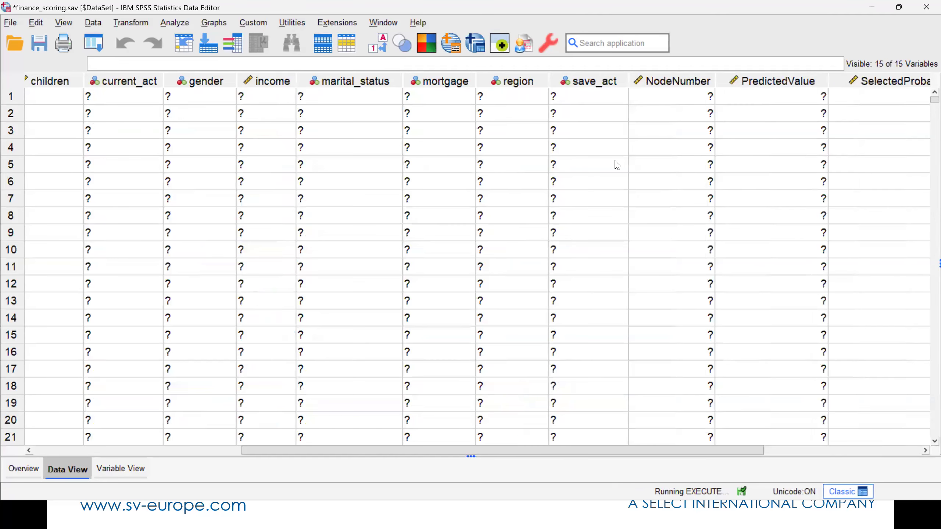
Examine the new NodeNumber, PredictedValue and SelectedProbability columns for the scored customers
drag(683, 453, 840, 453)
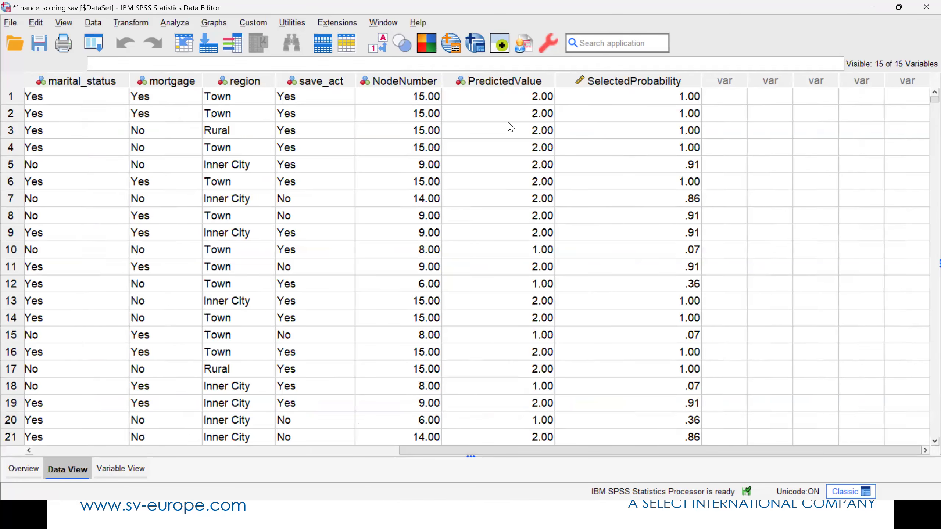
click(522, 101)
click(521, 156)
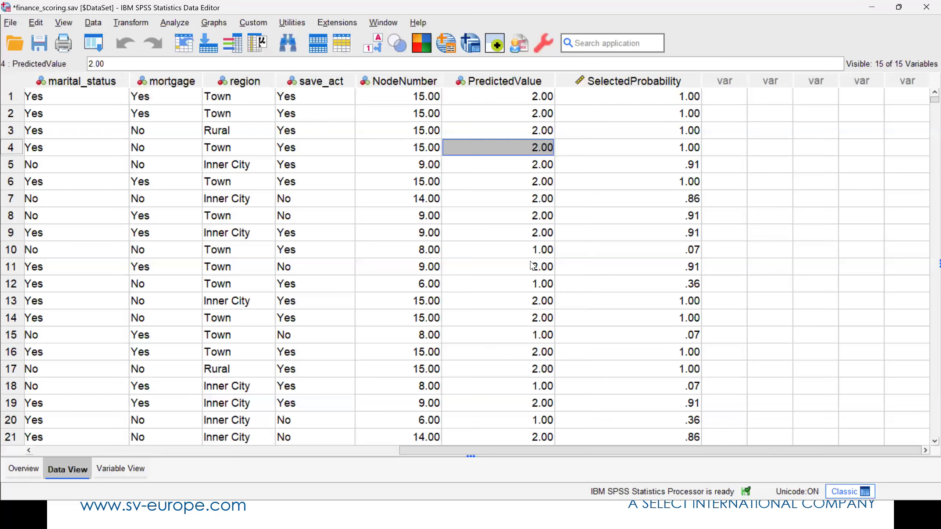
click(532, 266)
key(Down)
key(Down)
key(Down)
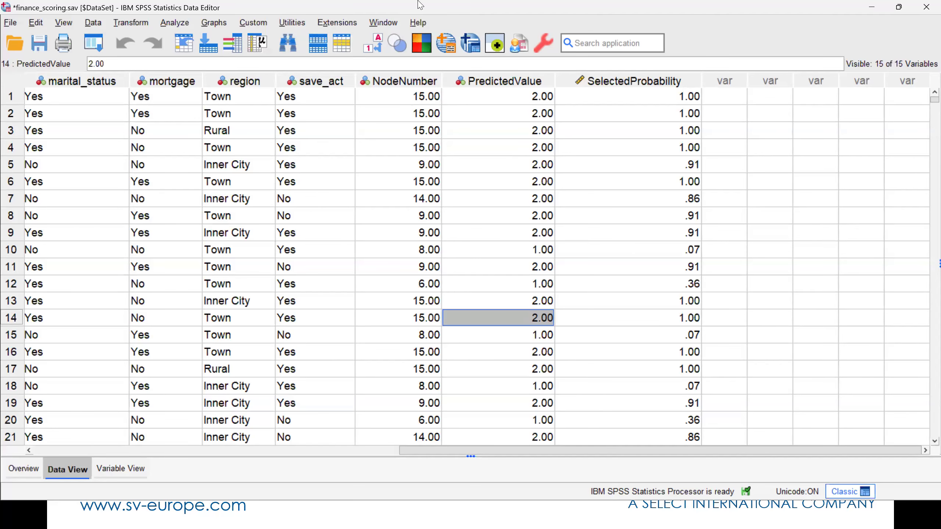
Switch to the PowerPoint slide show and advance to the slide introducing ChatSPSS
key(alt+Tab)
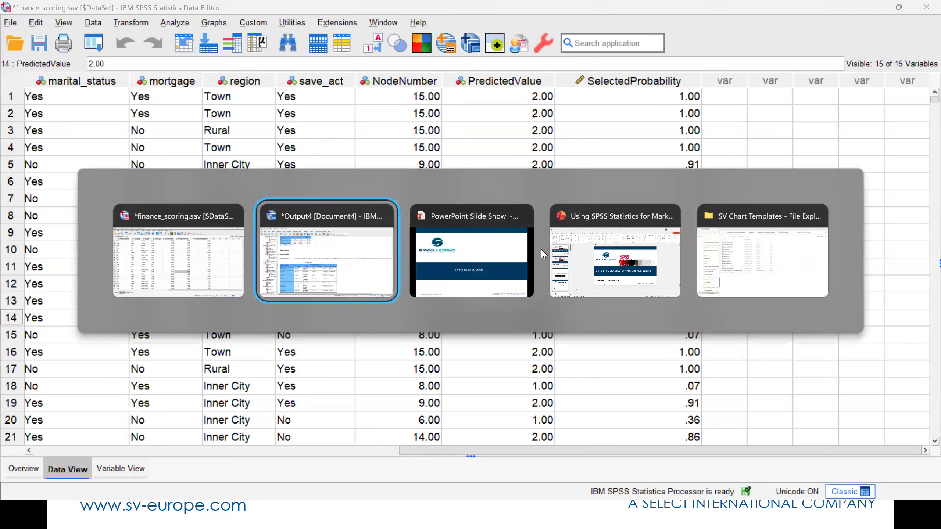
click(479, 245)
key(Right)
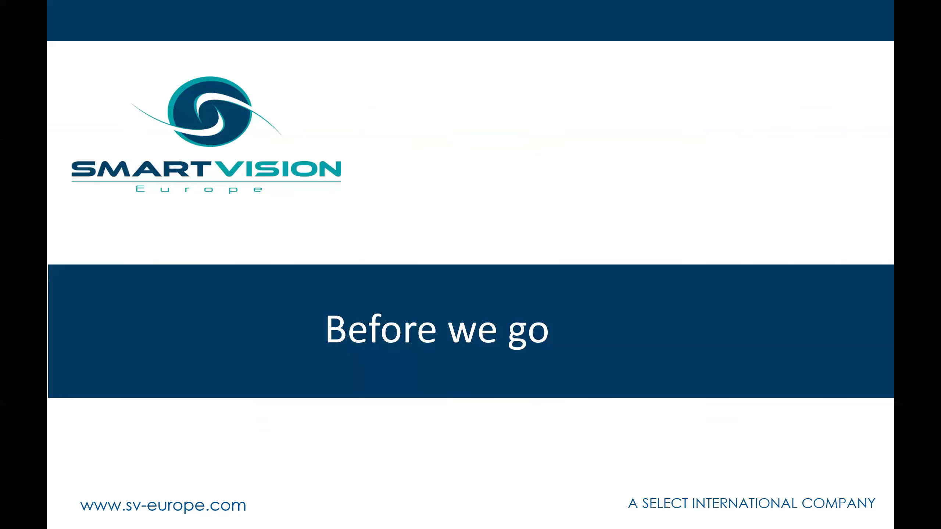
key(Right)
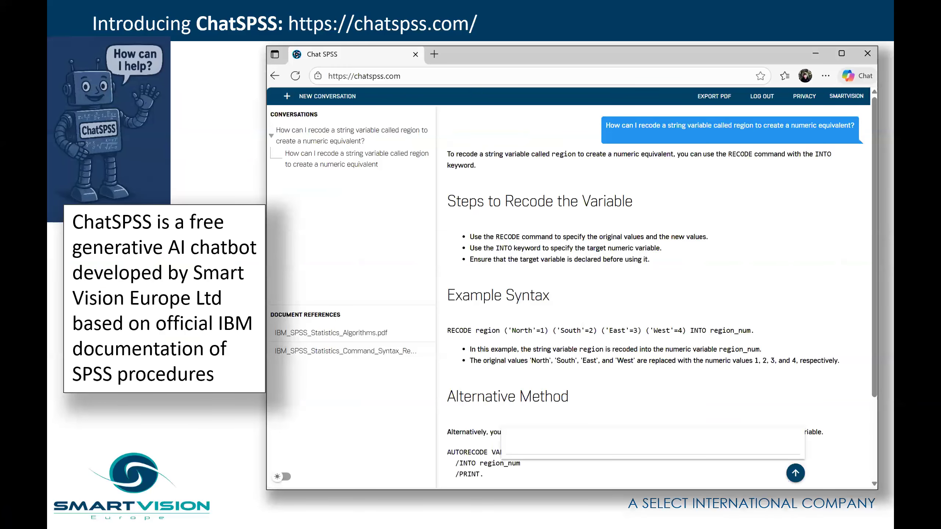